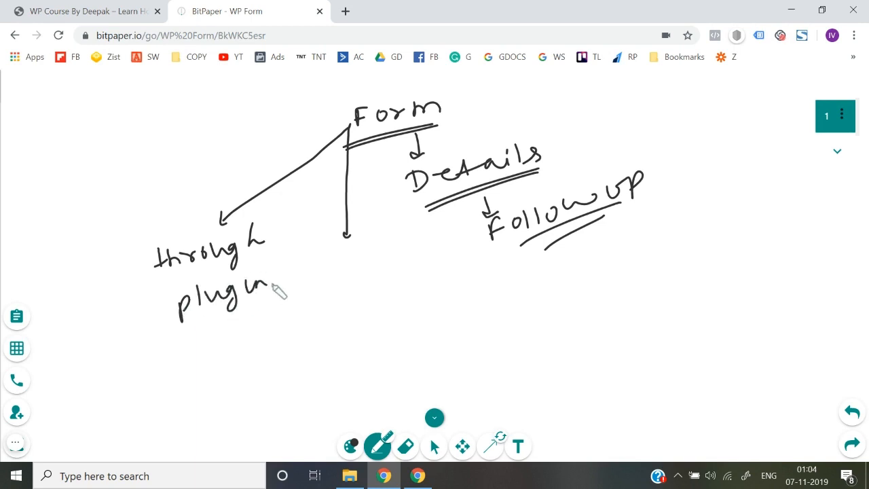
Step: Handwrite 'Form plugins' and 'through email marketing softwares' under the two arrows from Form
drag(71, 344, 151, 311)
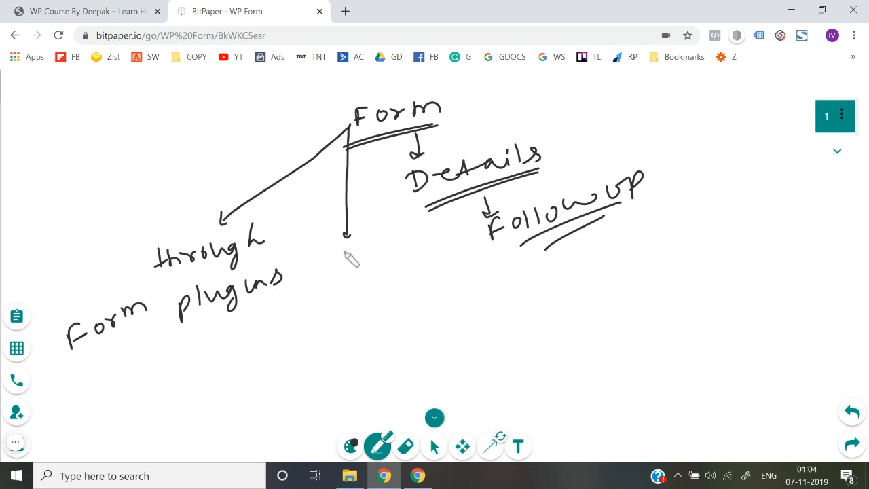
mouse_move(328, 248)
mouse_down()
mouse_move(341, 264)
mouse_move(382, 257)
mouse_move(396, 244)
mouse_move(412, 265)
mouse_move(444, 237)
mouse_up()
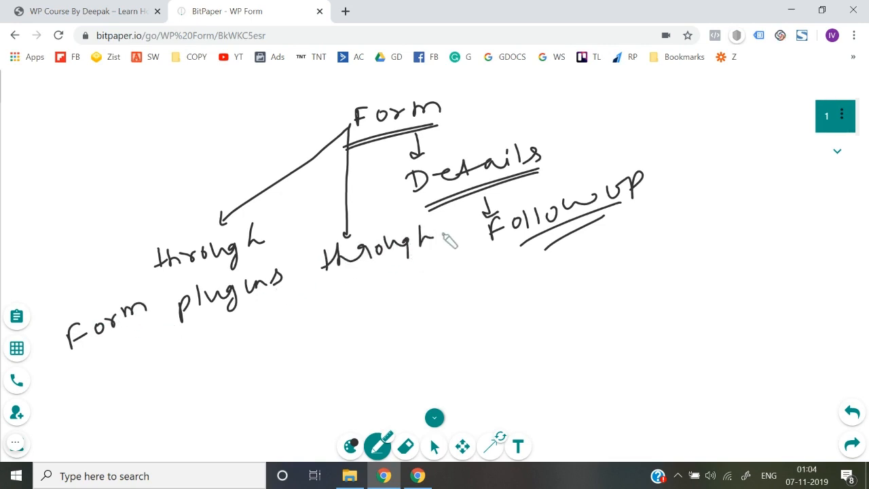
click(343, 309)
mouse_move(361, 305)
mouse_down()
mouse_move(374, 294)
mouse_move(421, 295)
mouse_move(416, 309)
mouse_up()
mouse_move(361, 327)
mouse_down()
mouse_move(421, 330)
mouse_move(463, 319)
mouse_move(482, 303)
mouse_move(497, 311)
mouse_move(517, 292)
mouse_move(415, 360)
mouse_move(509, 333)
mouse_move(545, 311)
mouse_up()
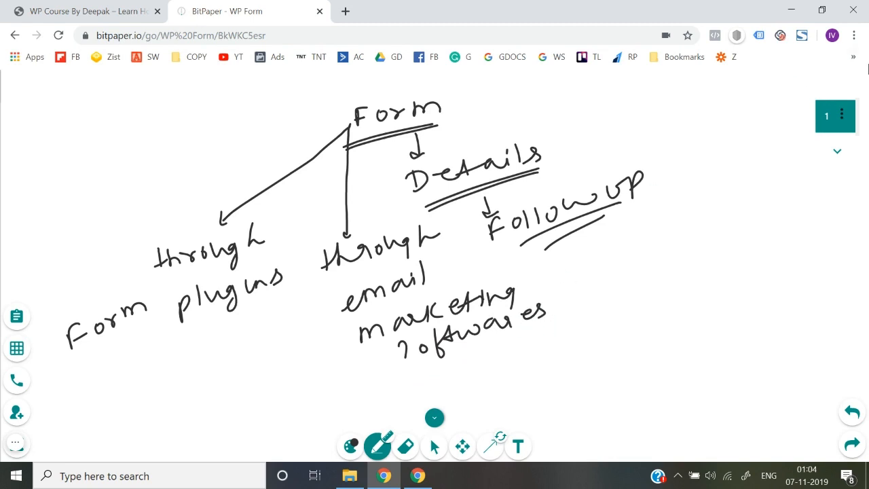
Step: Add page 2 and write a circled '1) plugins:' listing Contact Form 7, WP Forms and Gravity Forms
click(836, 150)
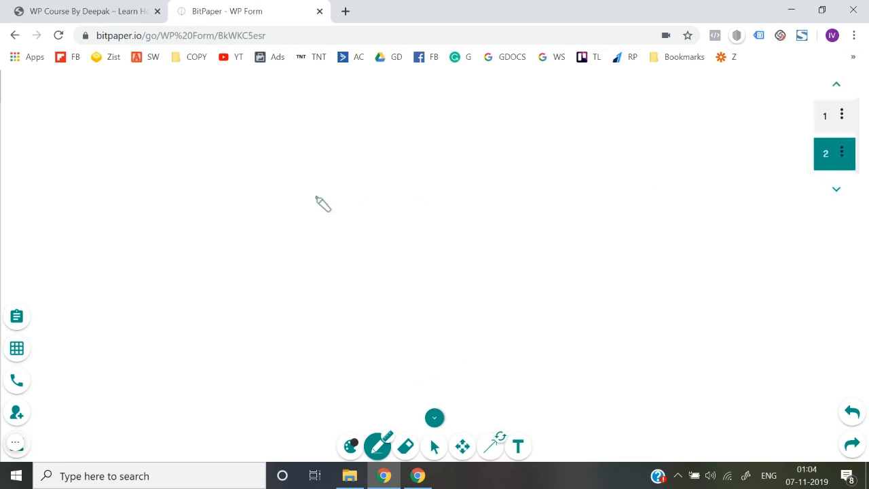
mouse_move(210, 114)
mouse_down()
mouse_move(212, 134)
mouse_move(230, 117)
mouse_move(271, 126)
mouse_move(318, 120)
mouse_move(333, 106)
mouse_move(343, 116)
mouse_move(397, 101)
mouse_move(382, 109)
mouse_up()
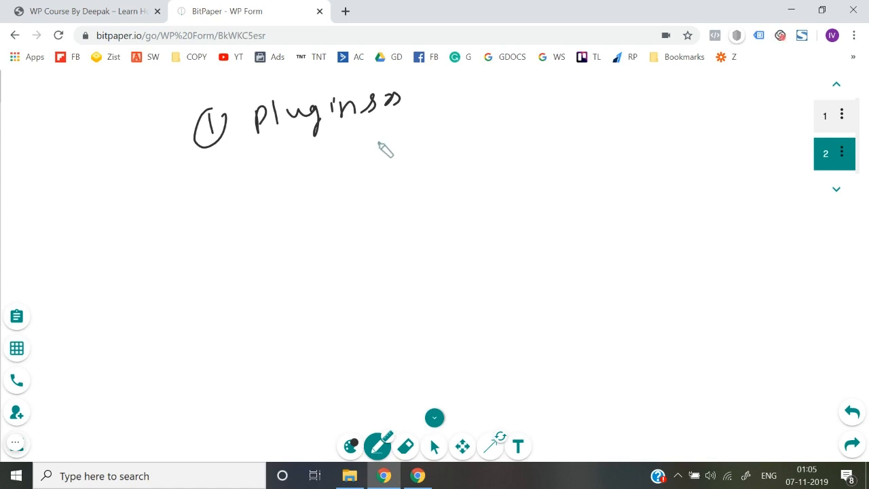
mouse_move(372, 138)
mouse_down()
mouse_move(364, 144)
mouse_move(489, 133)
mouse_move(516, 115)
mouse_move(539, 117)
mouse_move(579, 99)
mouse_move(592, 110)
mouse_up()
click(589, 109)
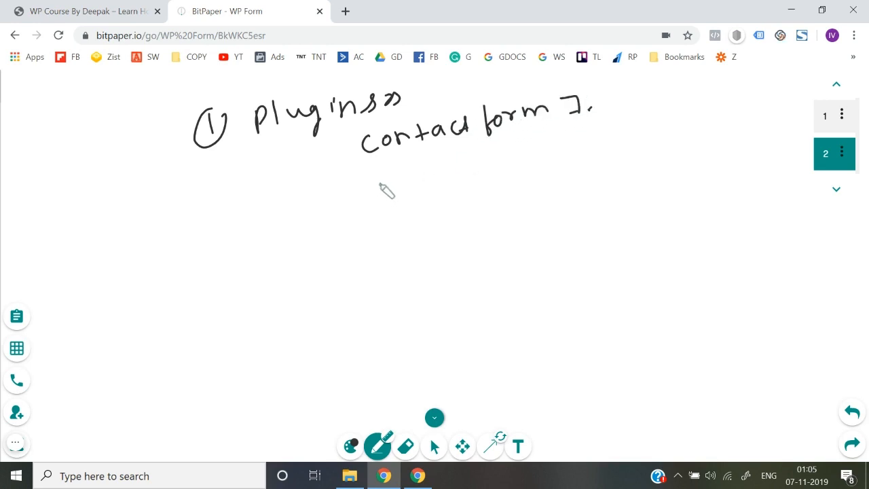
mouse_move(378, 175)
mouse_down()
mouse_move(437, 184)
mouse_move(475, 167)
mouse_move(547, 171)
mouse_up()
mouse_move(402, 218)
mouse_down()
mouse_move(411, 229)
mouse_move(460, 225)
mouse_move(473, 211)
mouse_move(530, 201)
mouse_move(546, 216)
mouse_move(606, 192)
mouse_move(590, 207)
mouse_up()
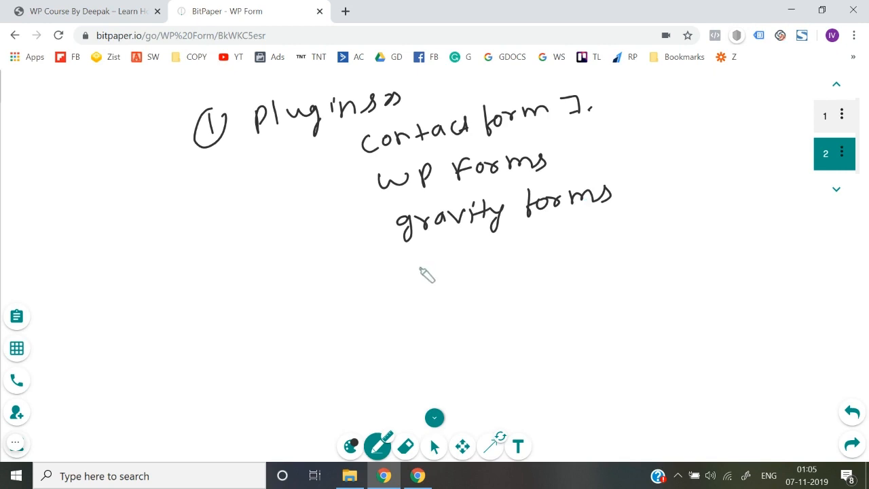
Step: Write circled 2 'email marketing Softwares' with 'Active Campaign [form]' beneath, plus an arrow off the plugin list
mouse_move(231, 323)
mouse_down()
mouse_move(247, 339)
mouse_move(251, 315)
mouse_move(304, 327)
mouse_move(455, 283)
mouse_move(510, 299)
mouse_up()
mouse_move(558, 252)
mouse_down()
mouse_move(539, 279)
mouse_move(597, 255)
mouse_move(615, 270)
mouse_move(643, 254)
mouse_move(706, 244)
mouse_move(699, 239)
mouse_up()
mouse_move(367, 337)
mouse_down()
mouse_move(412, 343)
mouse_move(494, 327)
mouse_move(527, 335)
mouse_move(573, 306)
mouse_move(654, 298)
mouse_up()
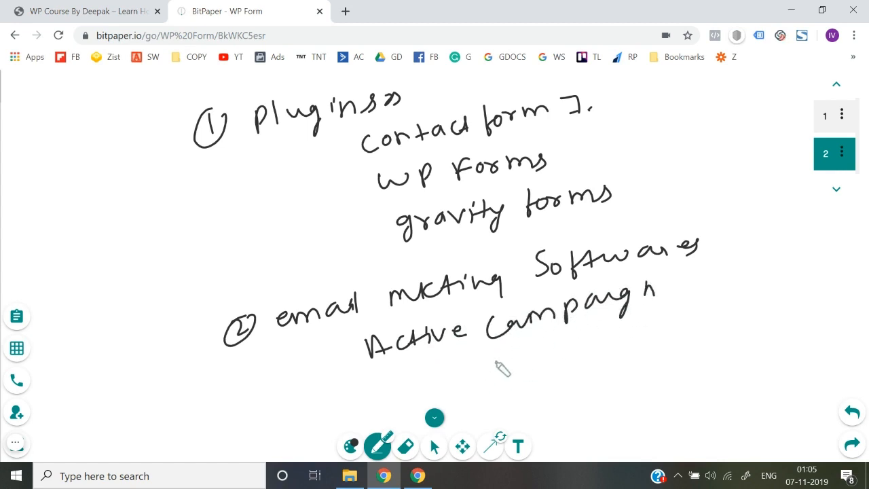
mouse_move(496, 362)
mouse_down()
mouse_move(519, 369)
mouse_move(592, 342)
mouse_move(621, 317)
mouse_move(636, 329)
mouse_move(616, 333)
mouse_up()
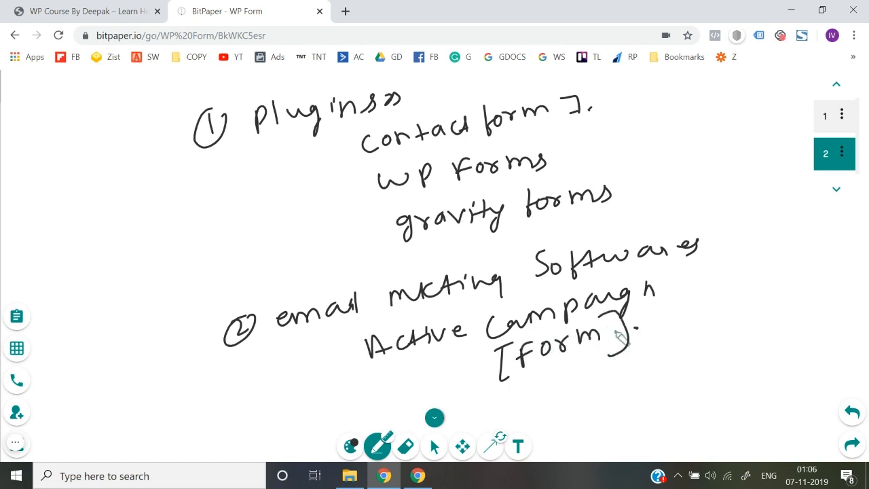
mouse_move(308, 167)
mouse_down()
mouse_move(364, 180)
mouse_move(316, 251)
mouse_up()
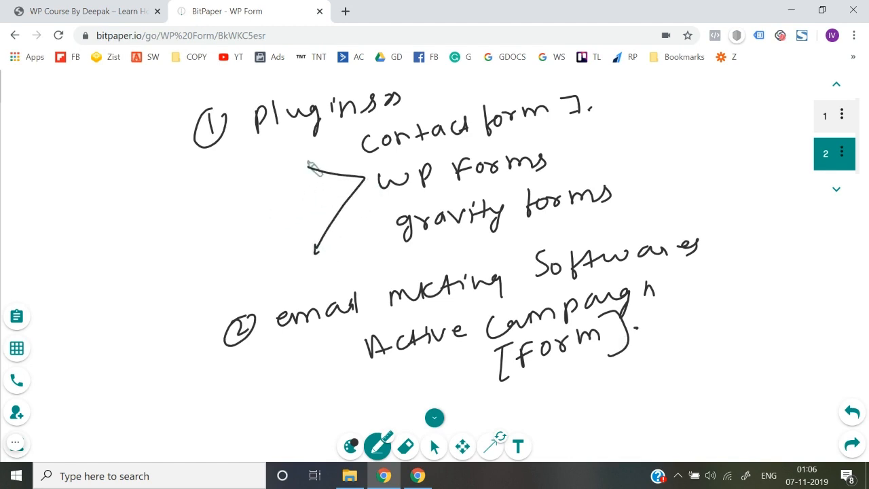
Step: Fork the arrow off the plugin list into branches labelled 'Free' and 'Paid'
drag(308, 157, 309, 169)
drag(215, 196, 276, 166)
mouse_move(232, 257)
mouse_down()
mouse_move(265, 271)
mouse_move(278, 257)
mouse_up()
drag(290, 245, 293, 257)
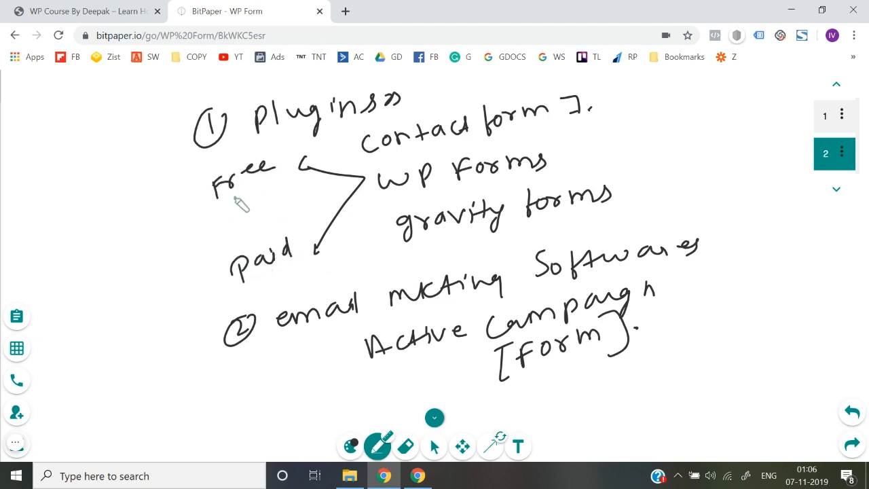
Step: Double-underline Free, underline Paid, and draw a bracket before email marketing softwares
drag(235, 196, 273, 174)
drag(234, 199, 273, 179)
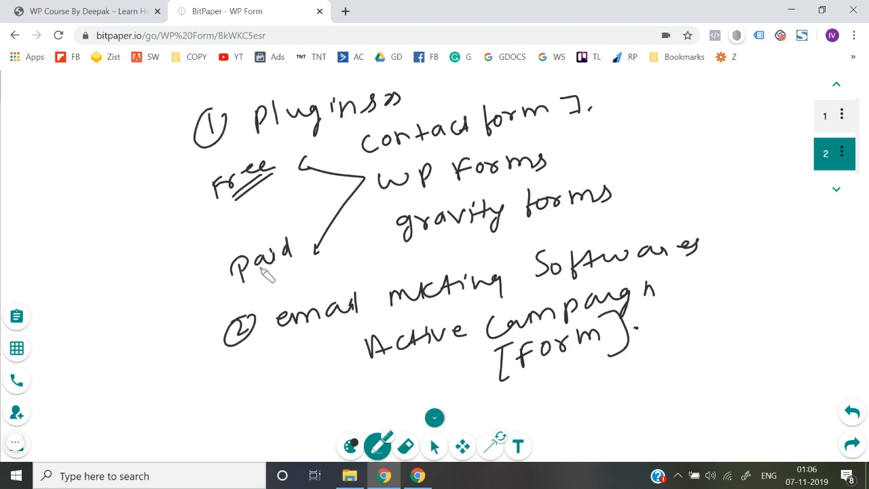
drag(259, 264, 279, 261)
mouse_move(266, 307)
mouse_down()
mouse_move(281, 305)
mouse_move(277, 372)
mouse_up()
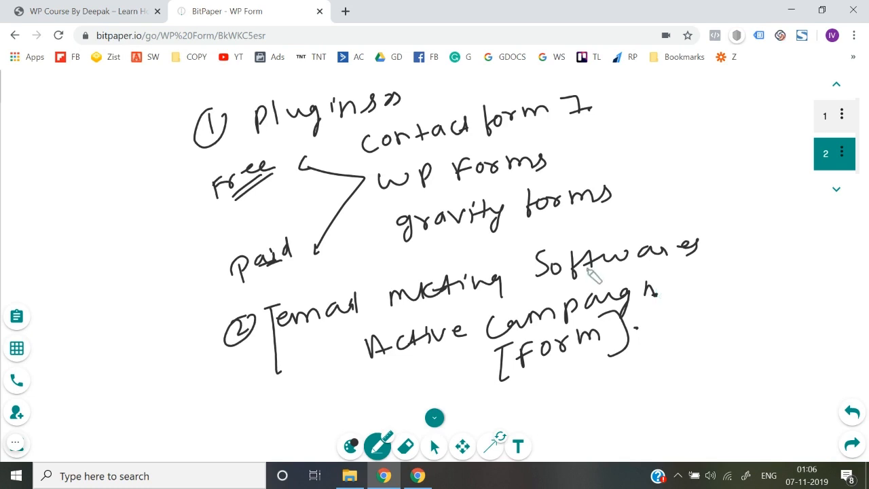
Step: Bracket the plugins section and double-underline the circled number 2
click(176, 133)
drag(177, 132, 193, 266)
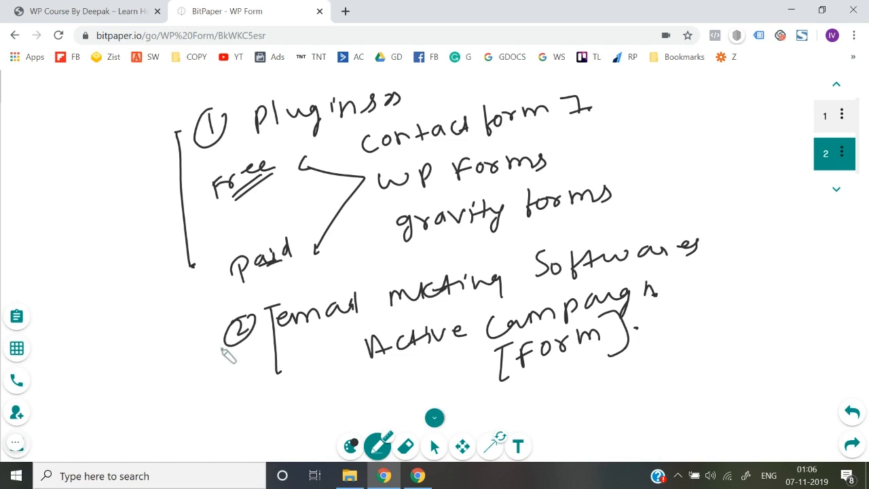
drag(224, 349, 235, 345)
mouse_move(237, 347)
mouse_down()
mouse_move(250, 345)
mouse_move(245, 353)
mouse_up()
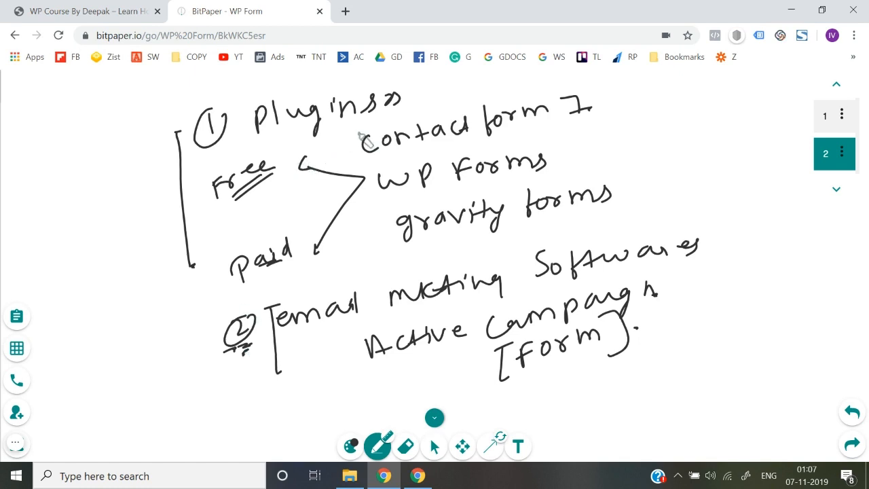
Step: Bracket the plugin names and box WP Forms as the recommended pick
drag(353, 136, 378, 262)
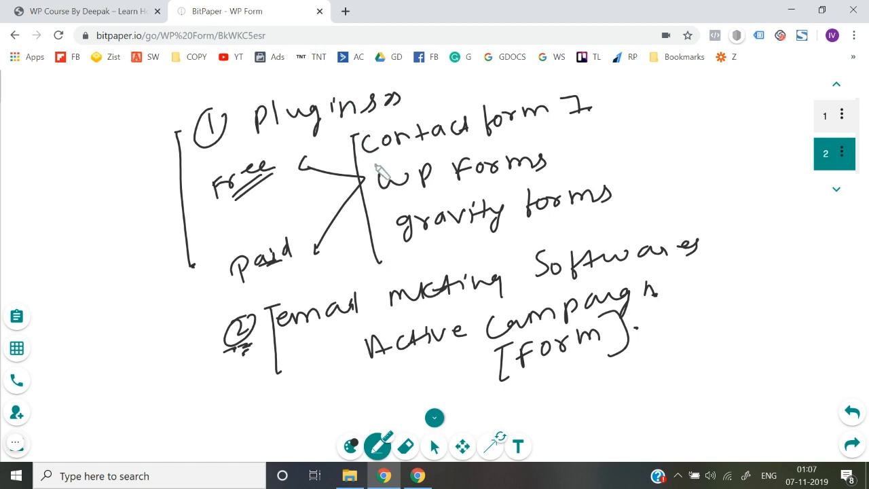
drag(377, 165, 379, 212)
mouse_move(377, 165)
mouse_down()
mouse_move(568, 111)
mouse_move(547, 173)
mouse_move(377, 228)
mouse_up()
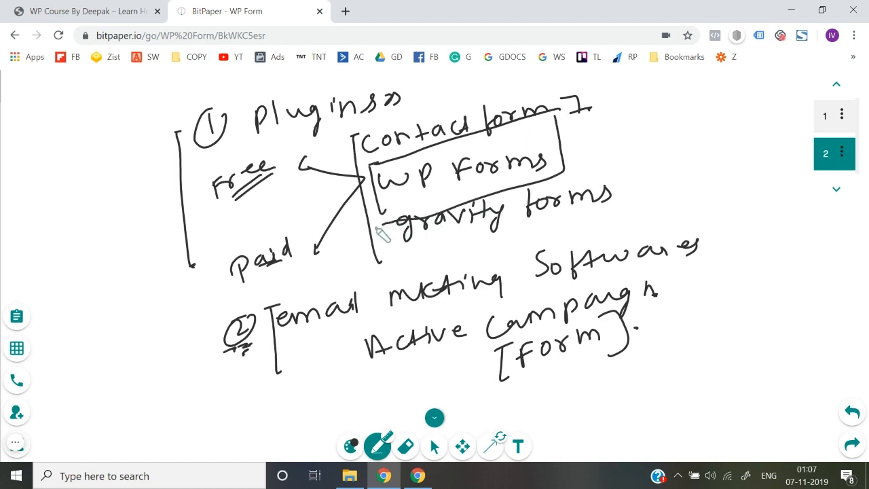
drag(425, 197, 458, 187)
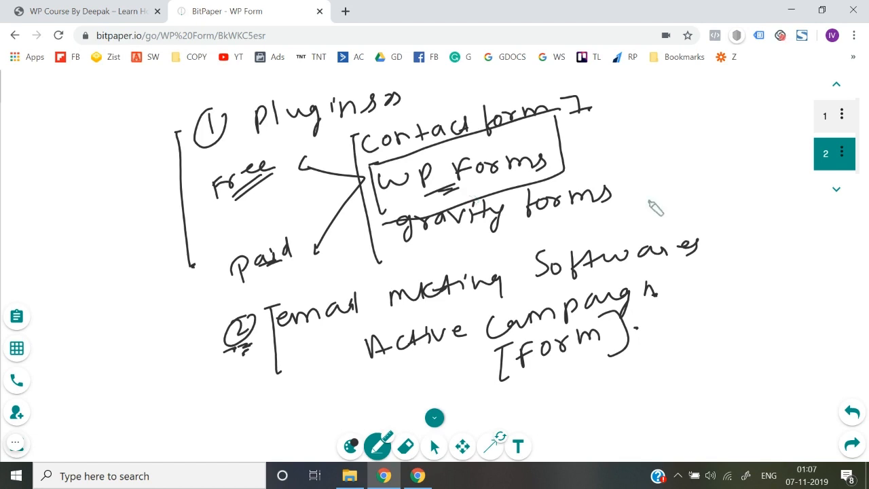
Step: Tick Contact Form 7, WP Forms and Gravity Forms, and add 'caldera forms' below
mouse_move(596, 105)
mouse_down()
mouse_move(602, 114)
mouse_move(619, 95)
mouse_up()
drag(575, 140, 595, 134)
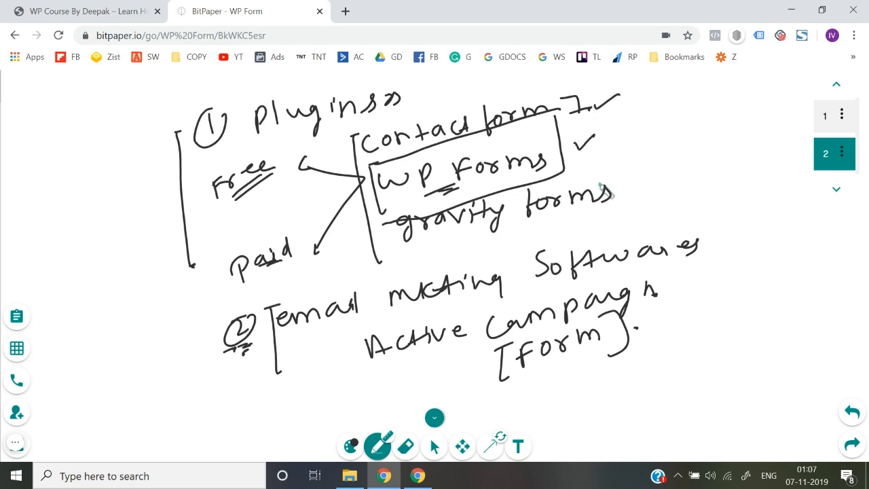
drag(618, 192, 646, 177)
mouse_move(424, 251)
mouse_down()
mouse_move(434, 259)
mouse_move(527, 248)
mouse_move(577, 225)
mouse_move(600, 228)
mouse_move(658, 202)
mouse_move(651, 197)
mouse_up()
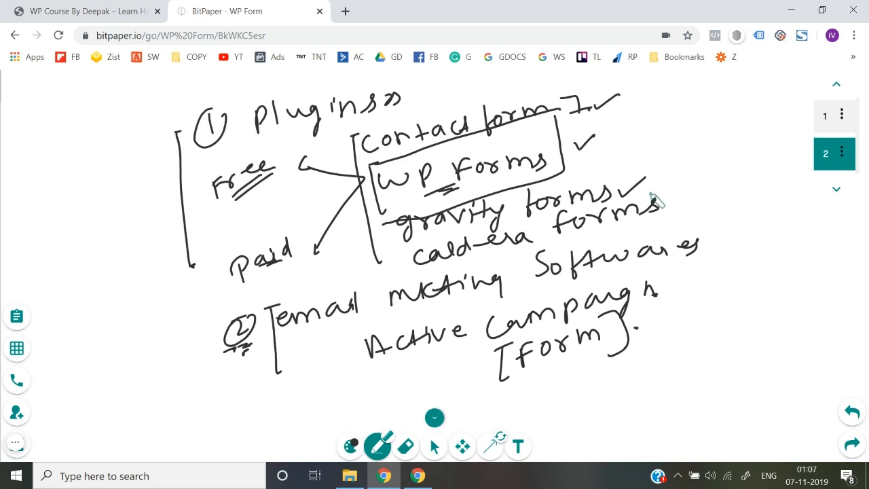
Step: Go from the site homepage to the WordPress admin Dashboard via the site-name menu
click(108, 5)
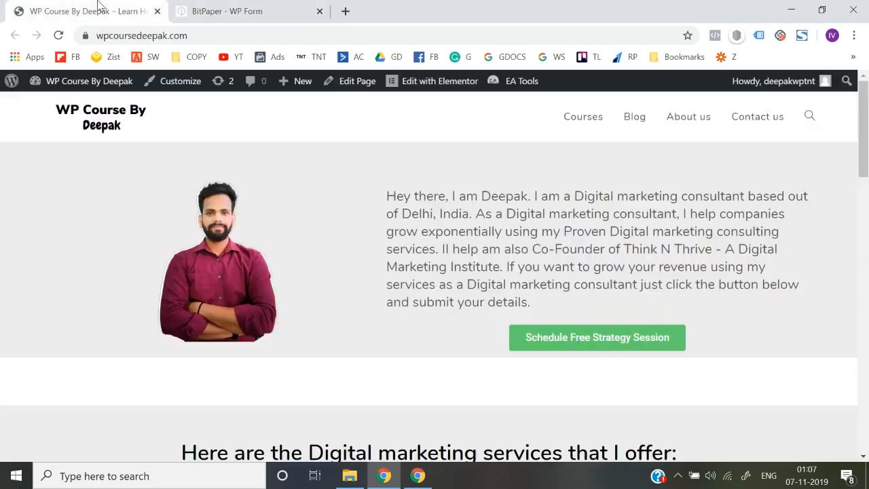
mouse_move(93, 95)
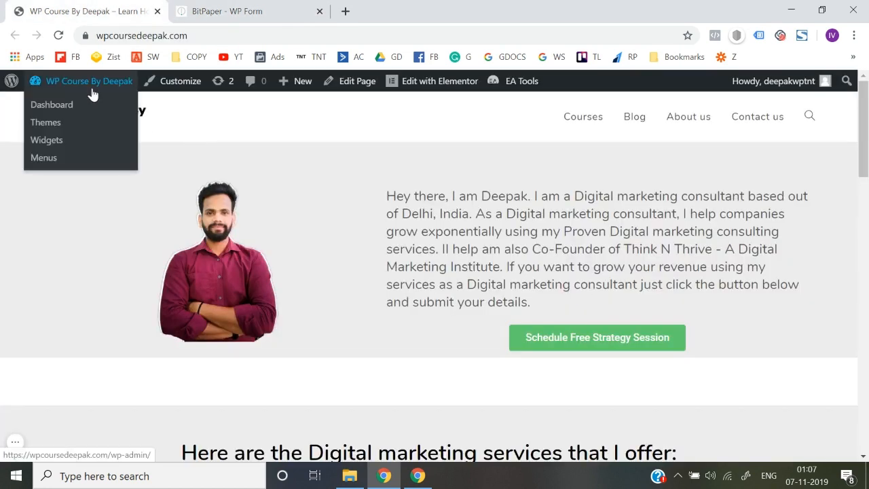
click(68, 107)
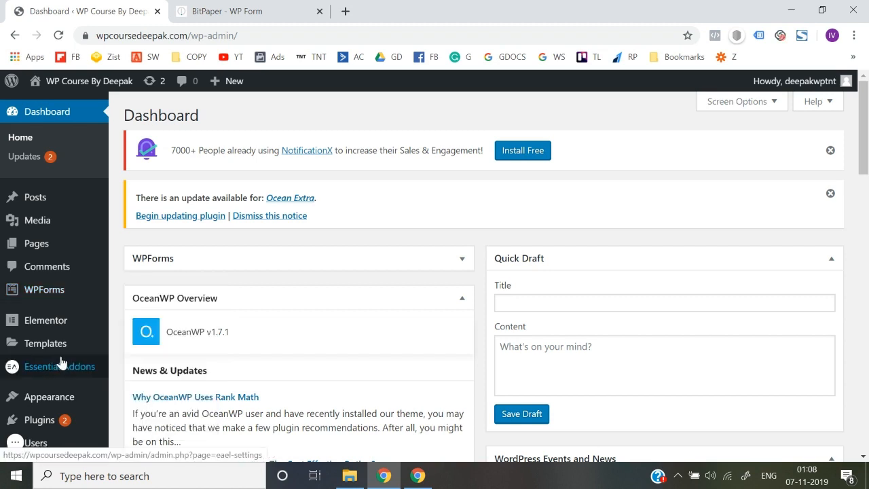
scroll(60, 363, down, 1)
mouse_move(61, 363)
scroll(61, 363, down, 1)
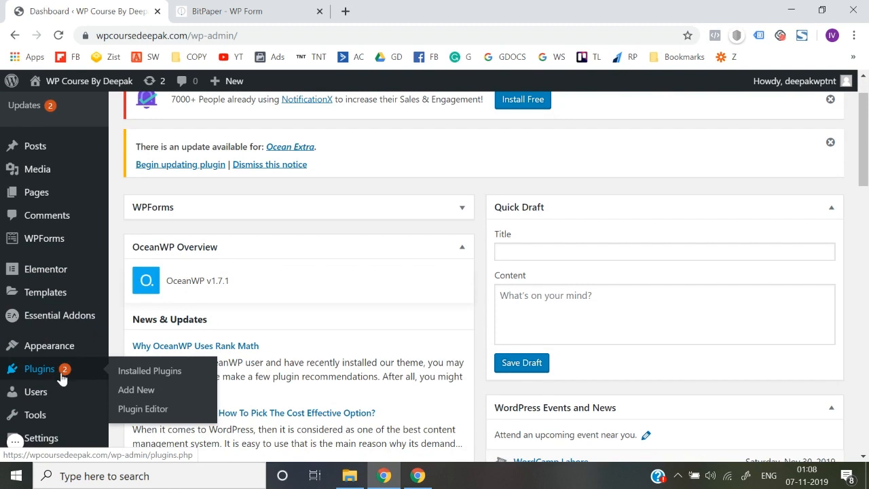
Step: Search the Add Plugins page for 'wp form'
click(143, 390)
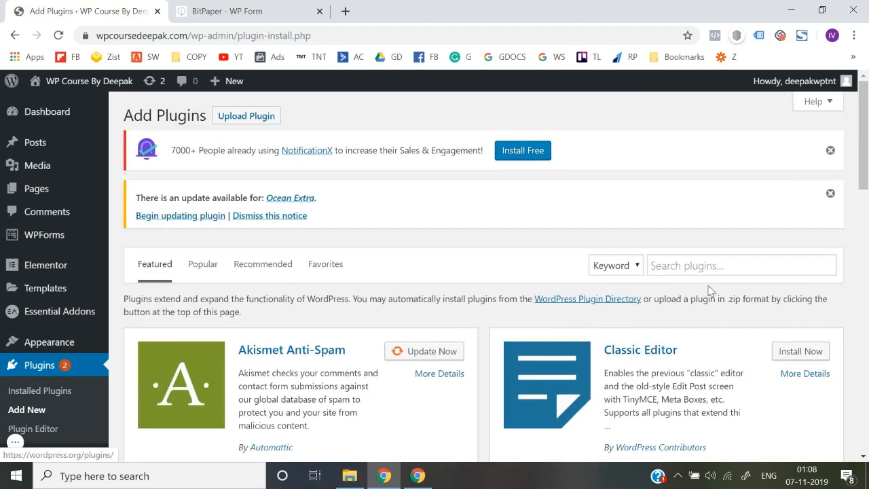
click(699, 263)
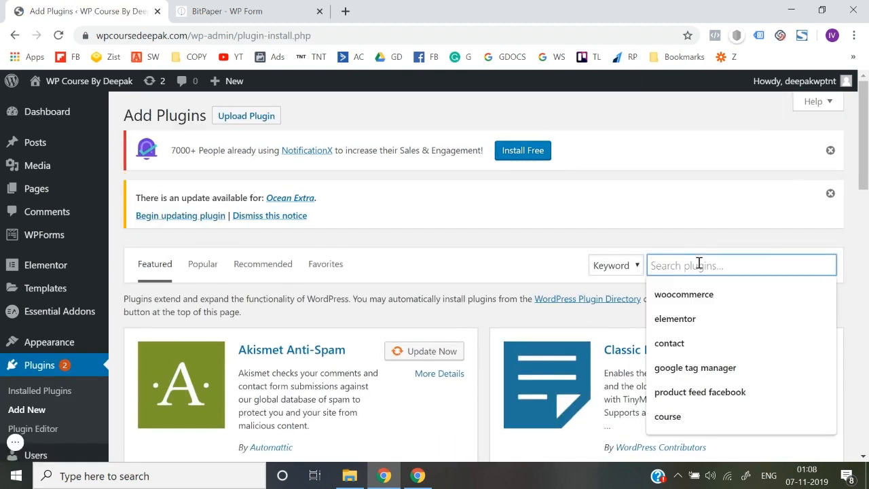
text(wp forms)
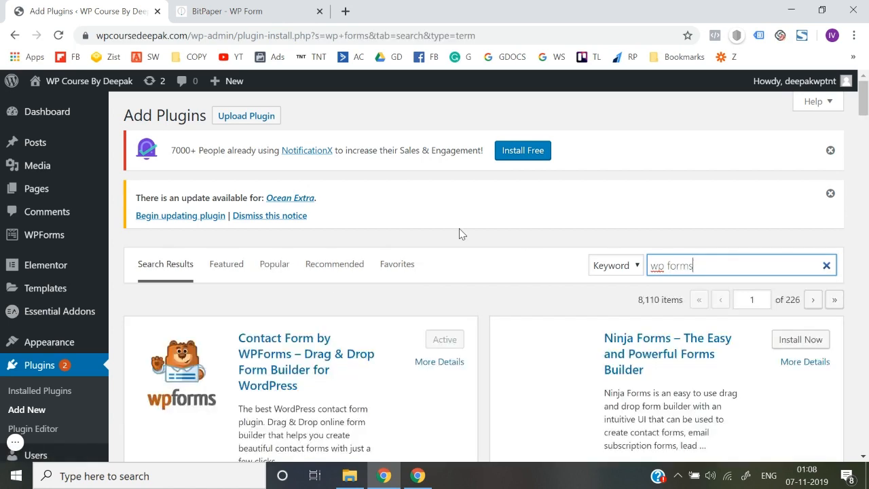
Step: Review the results, confirming Contact Form by WPForms is Active, and bring up the WPForms sidebar submenu
scroll(459, 234, down, 1)
scroll(324, 306, down, 1)
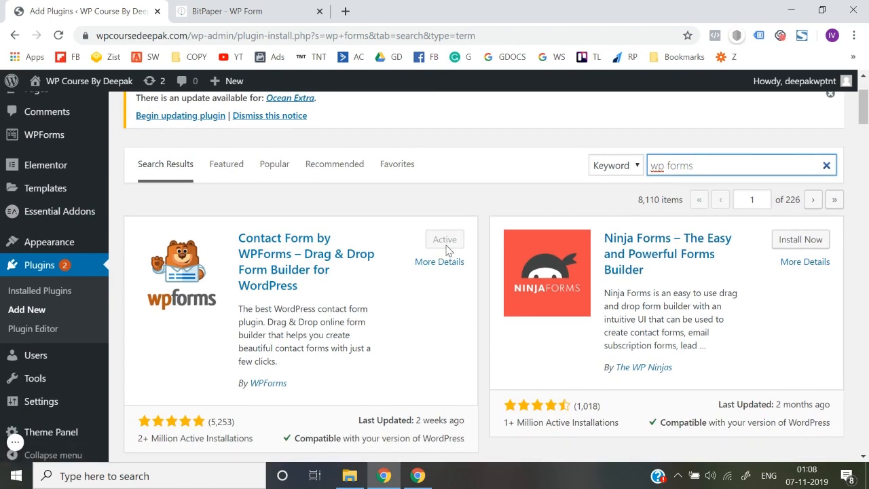
scroll(448, 250, down, 2)
scroll(645, 197, up, 2)
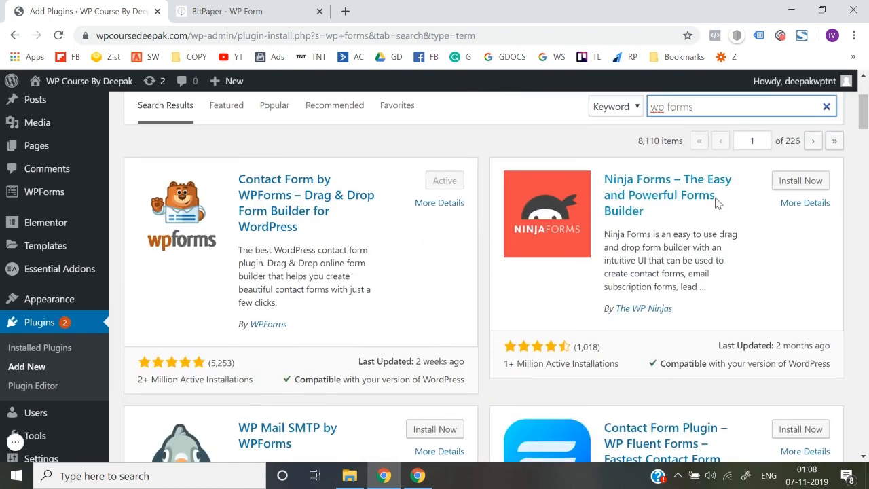
scroll(665, 196, down, 3)
scroll(665, 196, down, 4)
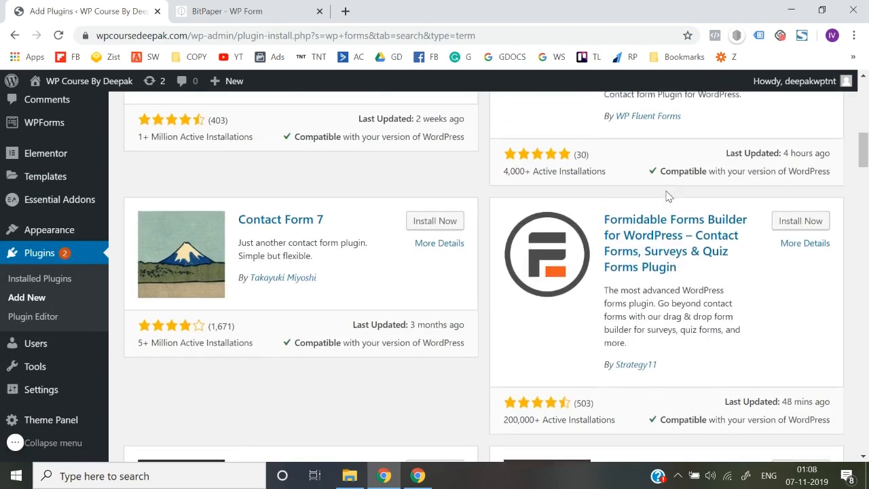
scroll(403, 305, down, 1)
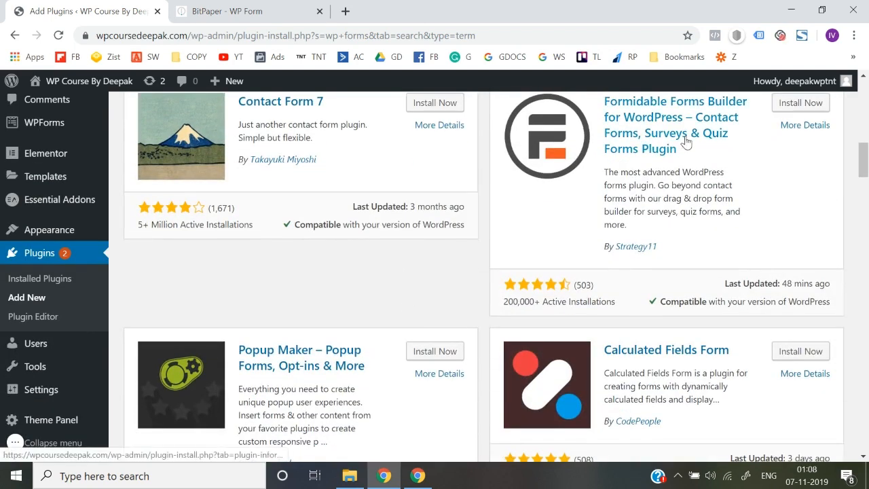
scroll(578, 378, down, 3)
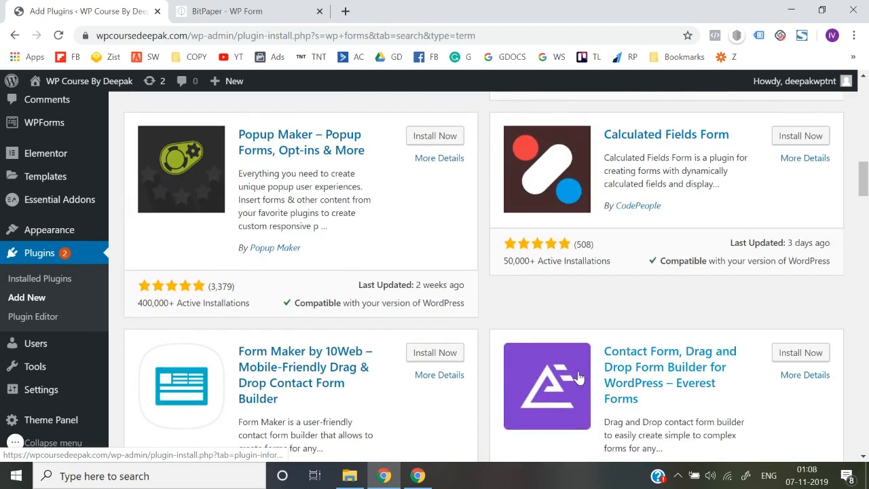
scroll(578, 378, down, 3)
scroll(578, 378, down, 2)
scroll(578, 378, down, 2)
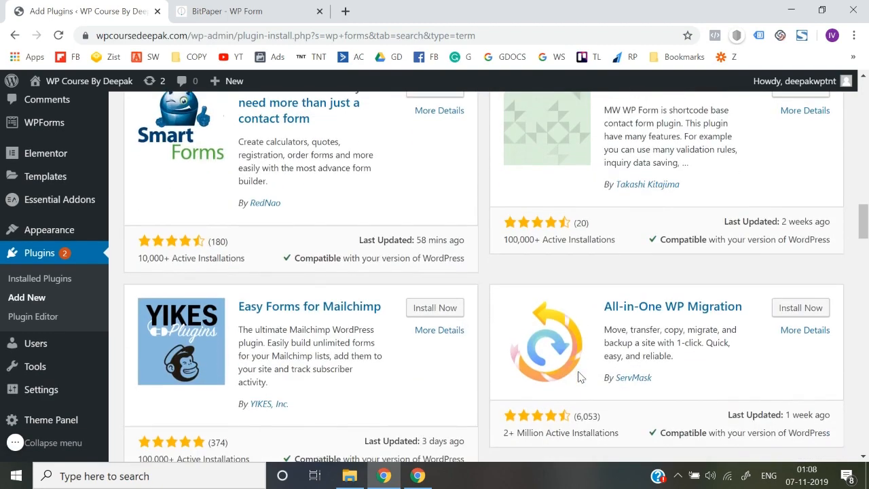
scroll(578, 378, up, 12)
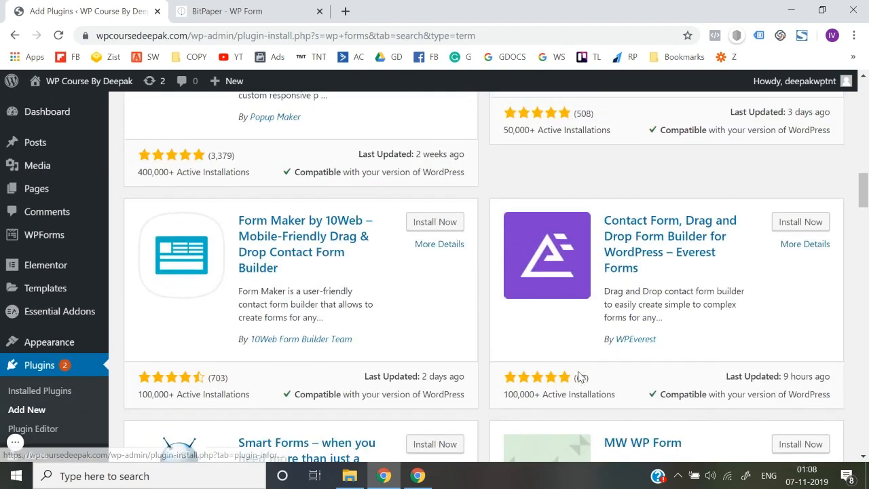
scroll(337, 284, up, 2)
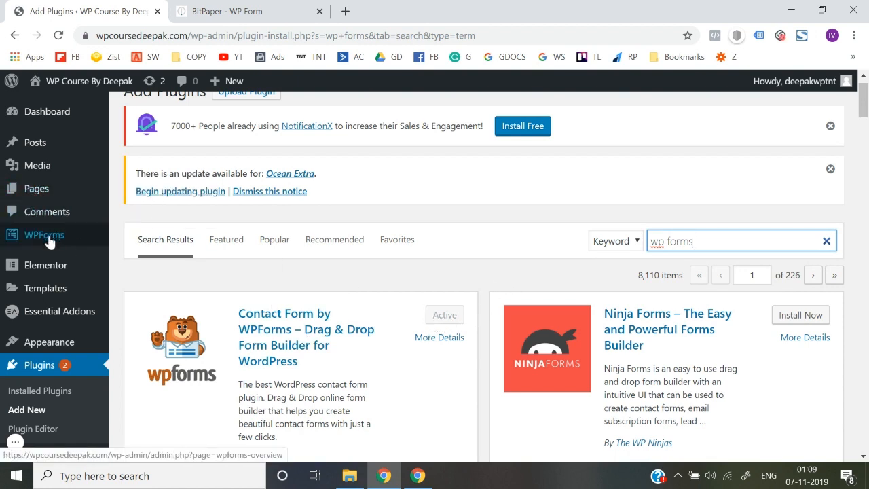
mouse_move(96, 245)
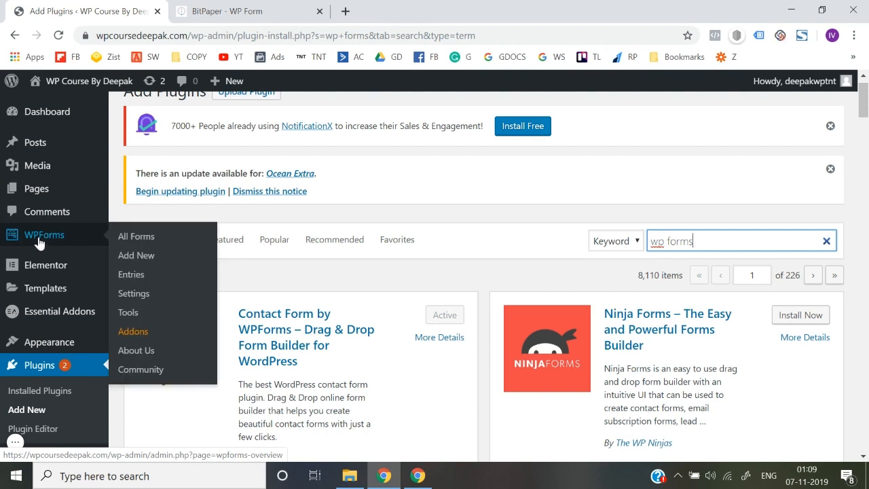
Step: Start a new WPForms form named 'Test Form - WP Course'
click(140, 257)
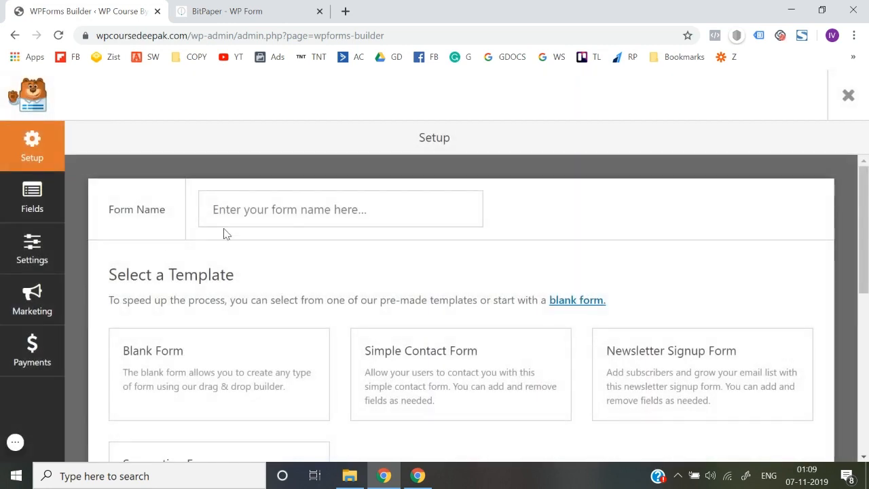
click(239, 214)
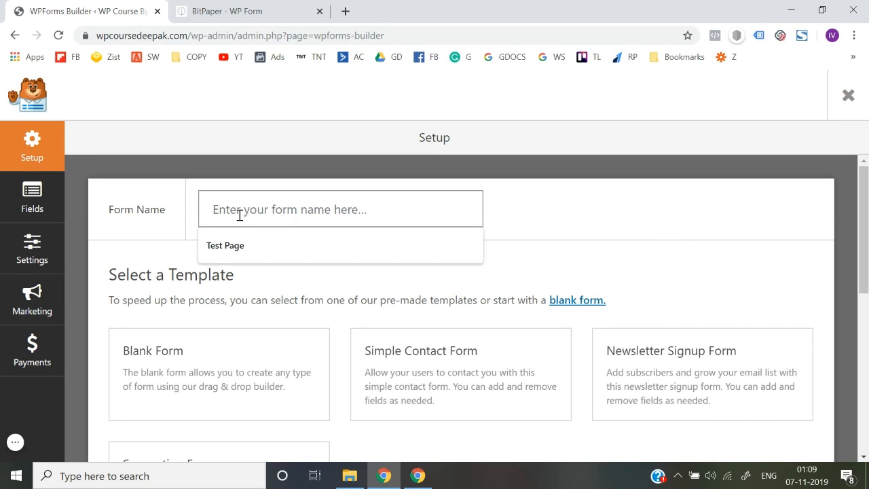
text(Te)
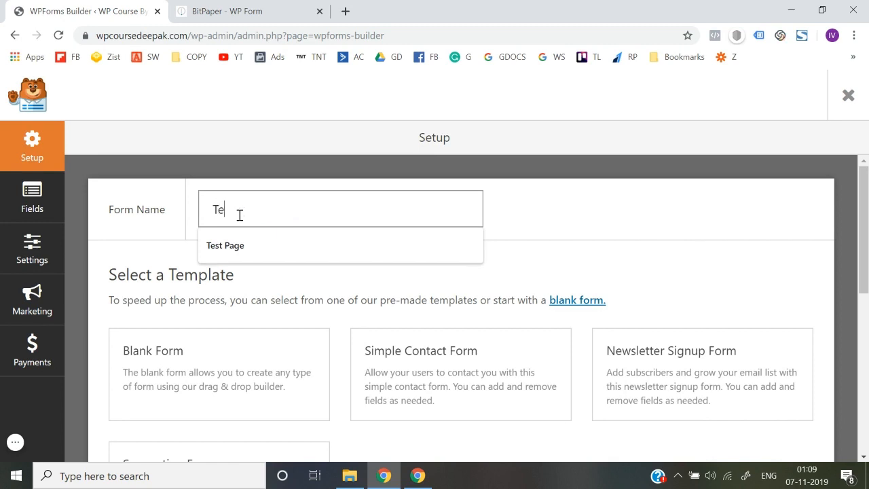
text(st Form - WP Course)
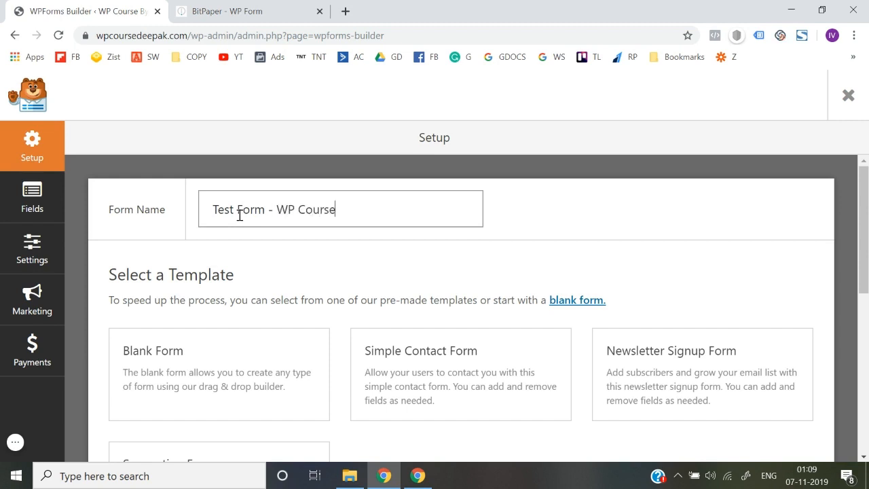
Step: Browse the form templates and create the form from the Blank Form template
scroll(239, 215, down, 2)
scroll(240, 246, up, 1)
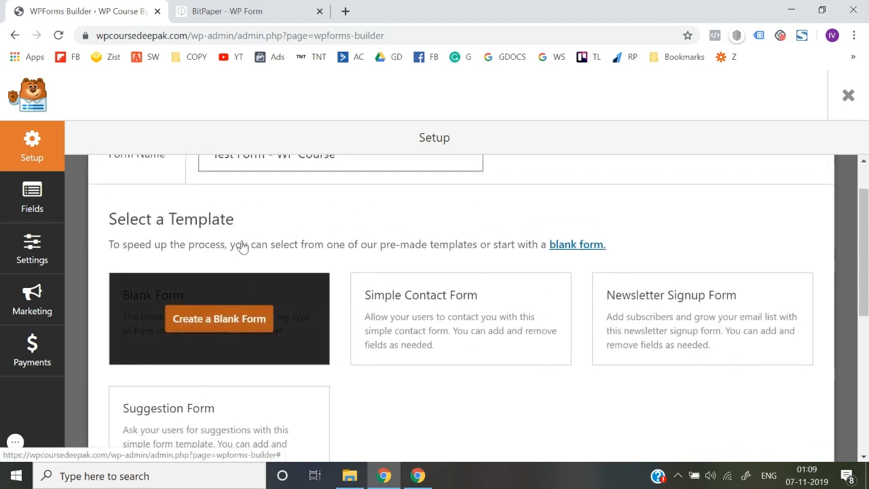
mouse_move(597, 349)
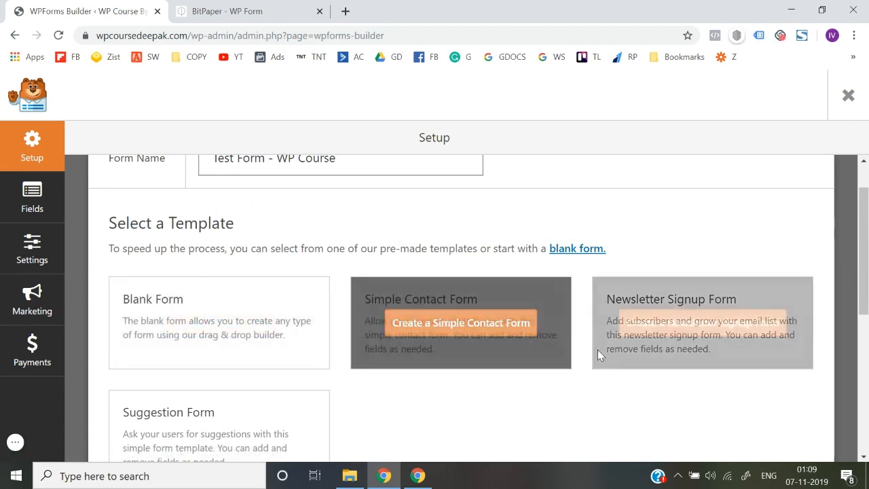
scroll(694, 334, down, 1)
mouse_move(446, 209)
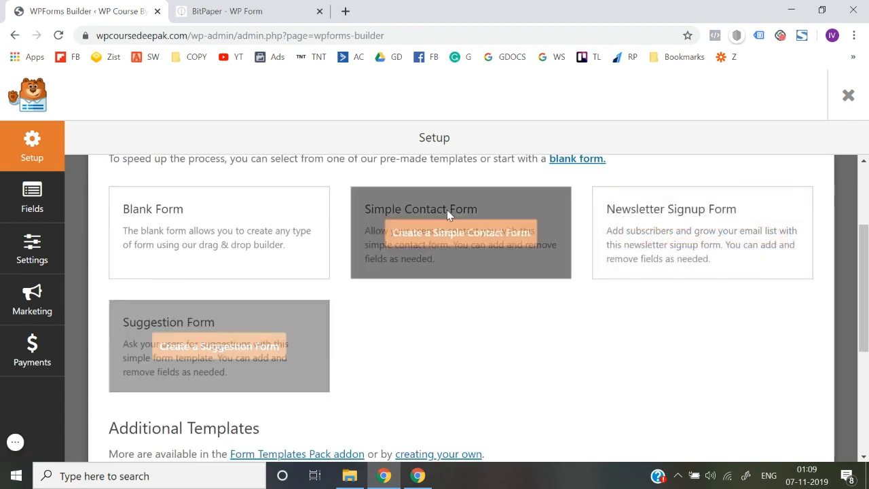
scroll(651, 247, down, 2)
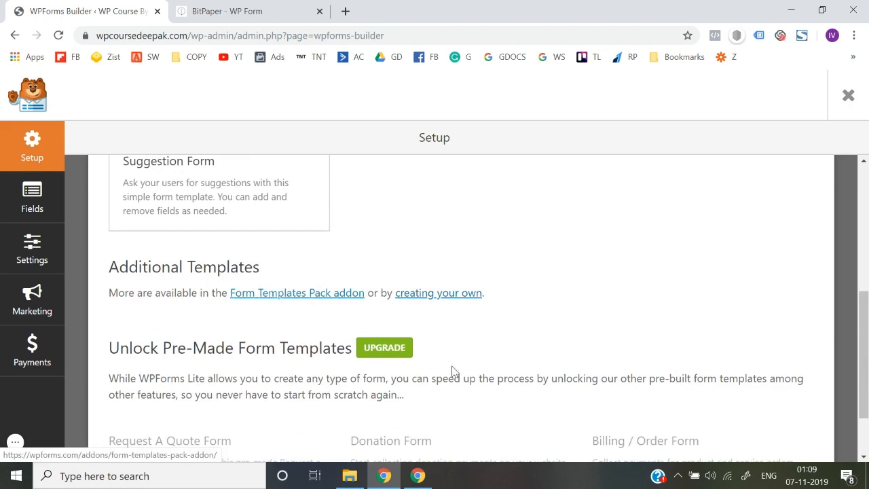
scroll(440, 395, down, 1)
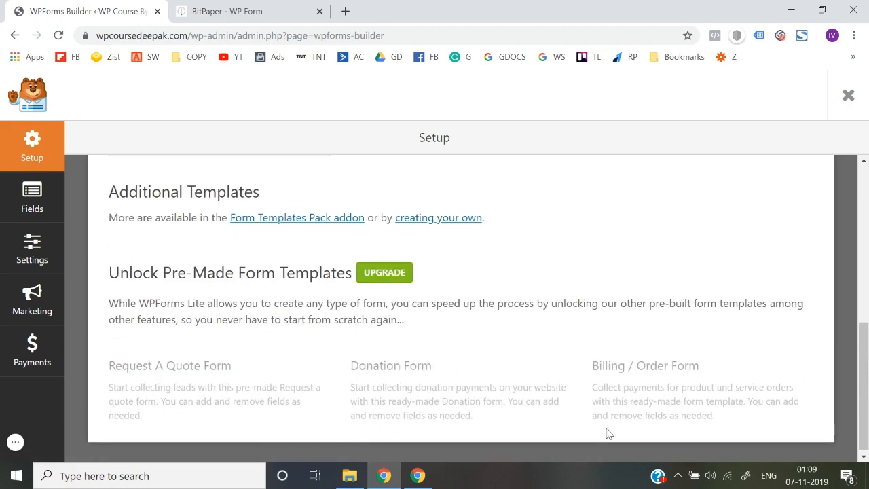
scroll(370, 271, up, 3)
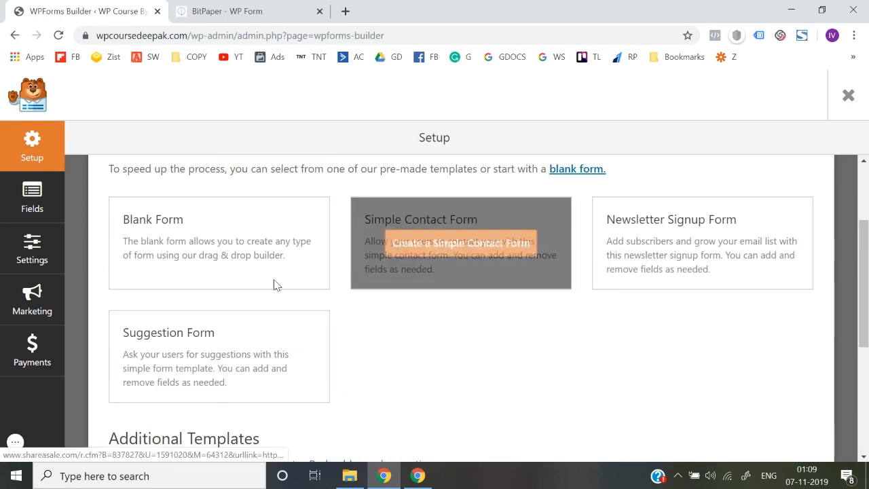
mouse_move(275, 263)
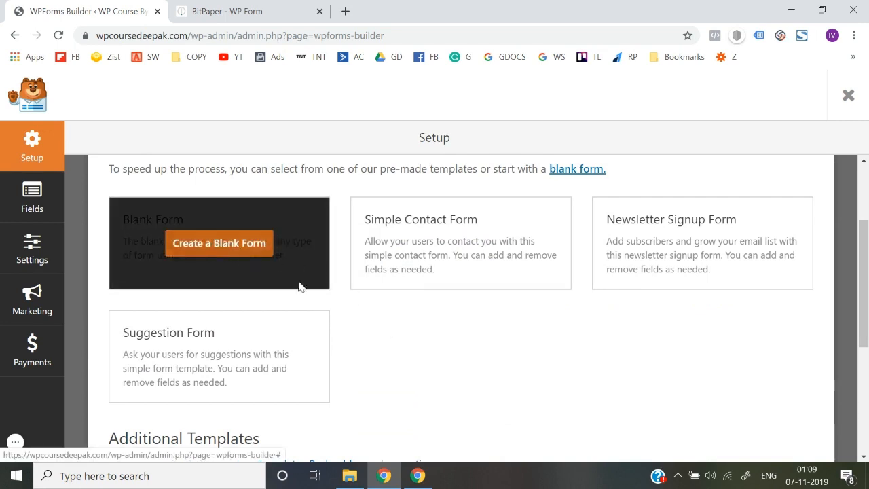
click(221, 244)
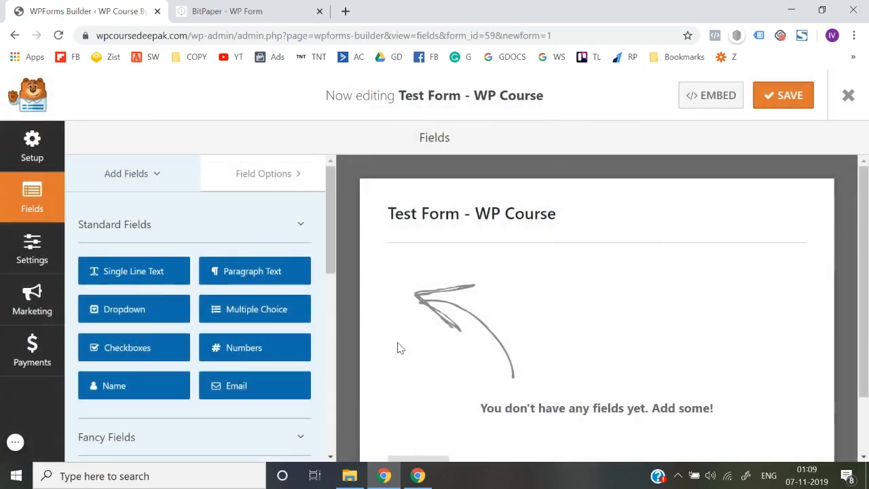
Step: Delete the stray Numbers field from the test form and confirm the removal
scroll(401, 348, down, 1)
scroll(401, 347, up, 1)
scroll(237, 351, down, 5)
scroll(150, 292, up, 5)
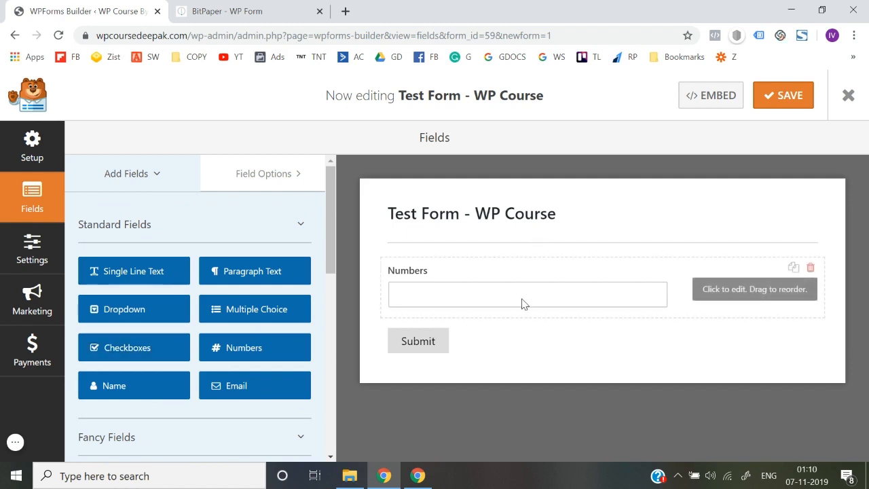
click(810, 269)
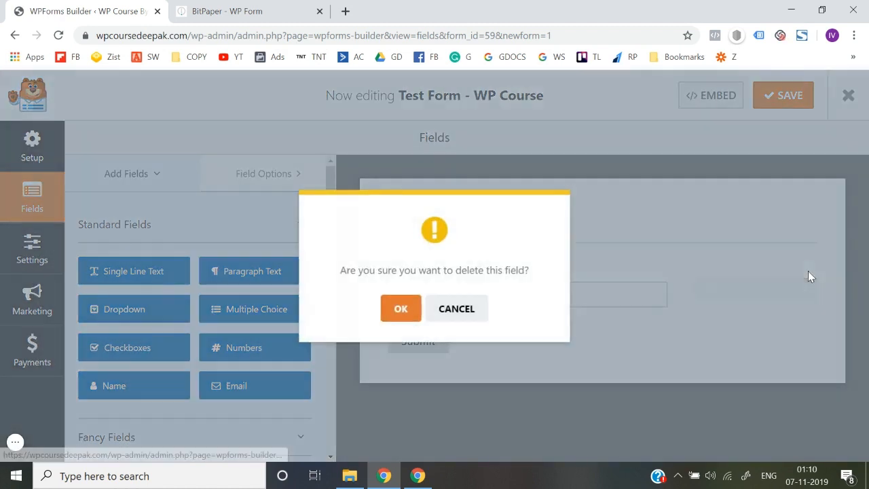
click(401, 310)
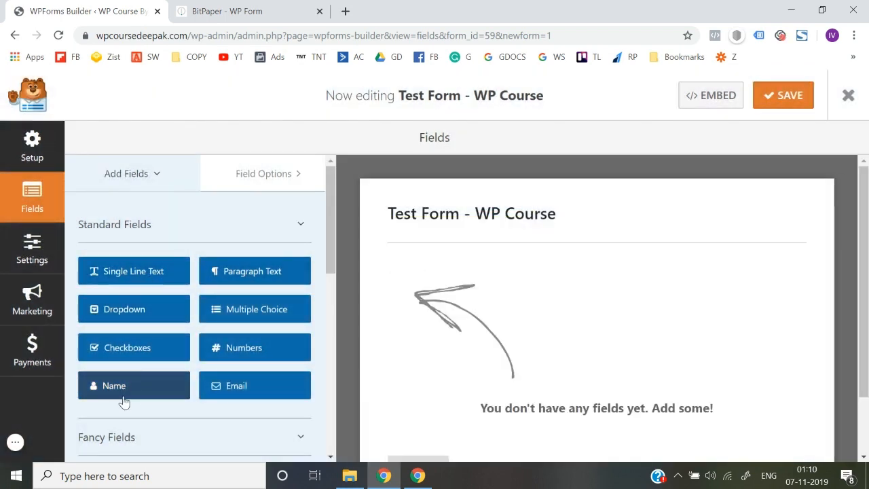
Step: Add a Name field to the form and set its format to a single simple input
drag(124, 404, 454, 308)
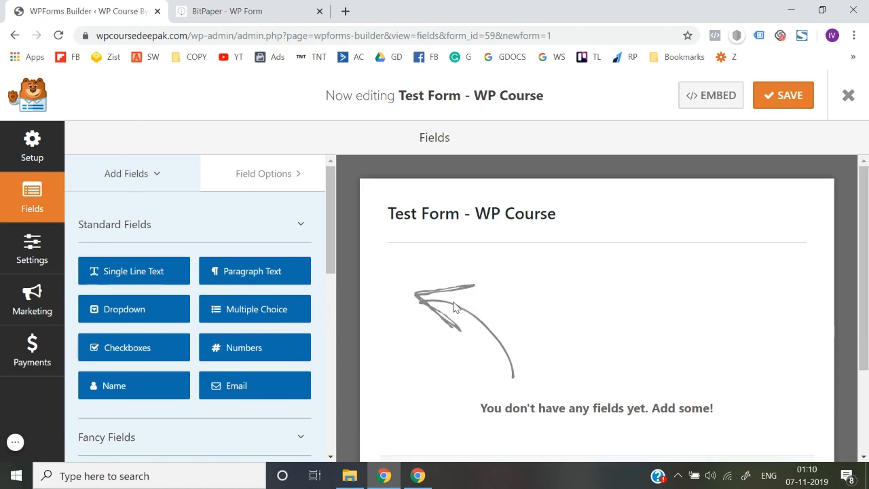
drag(141, 382, 125, 358)
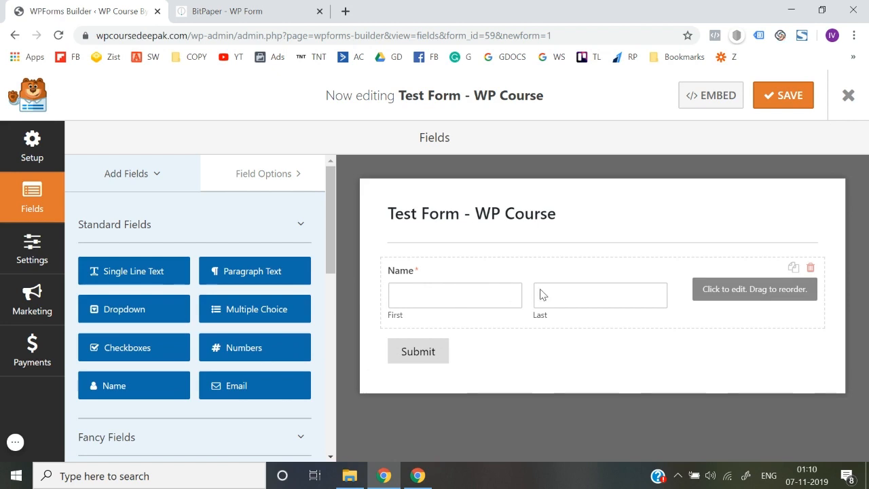
click(486, 291)
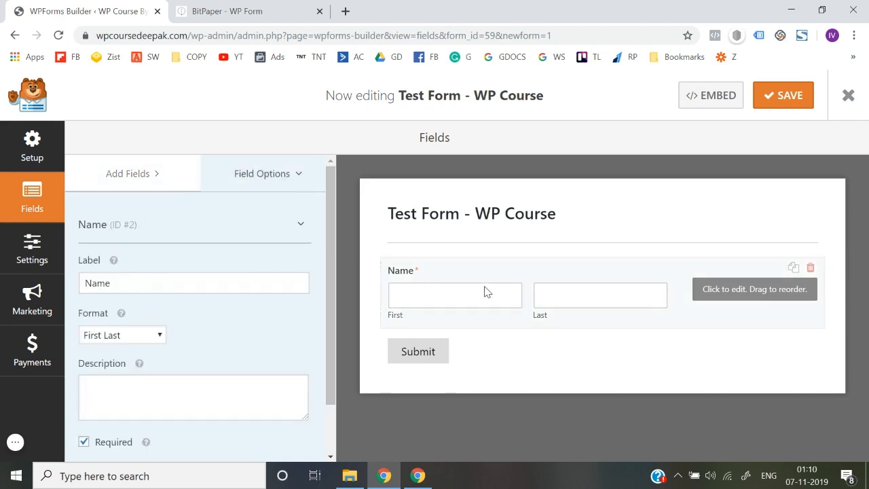
scroll(153, 356, down, 1)
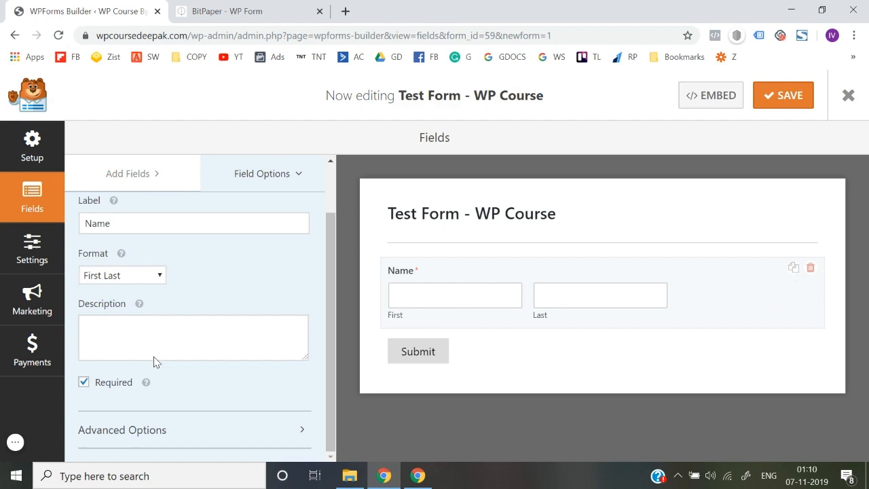
click(124, 279)
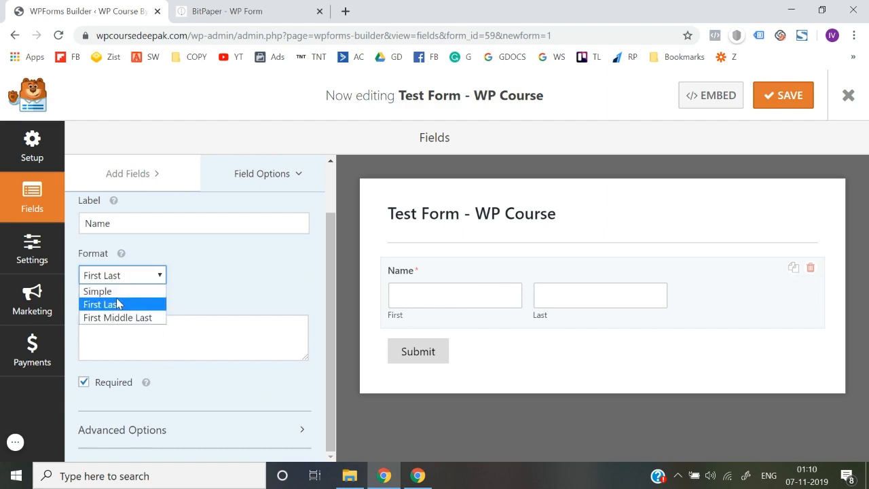
click(117, 294)
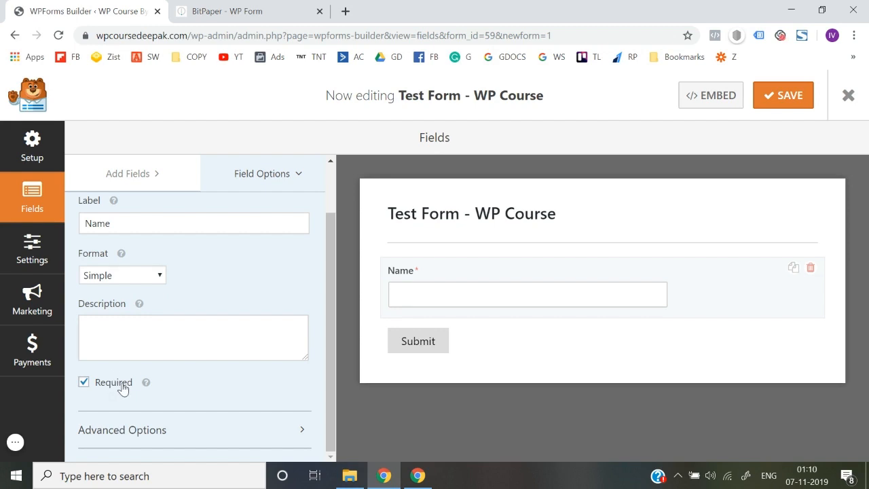
Step: In the Name field's Advanced Options, set Field Size to Large
click(145, 427)
scroll(147, 426, down, 2)
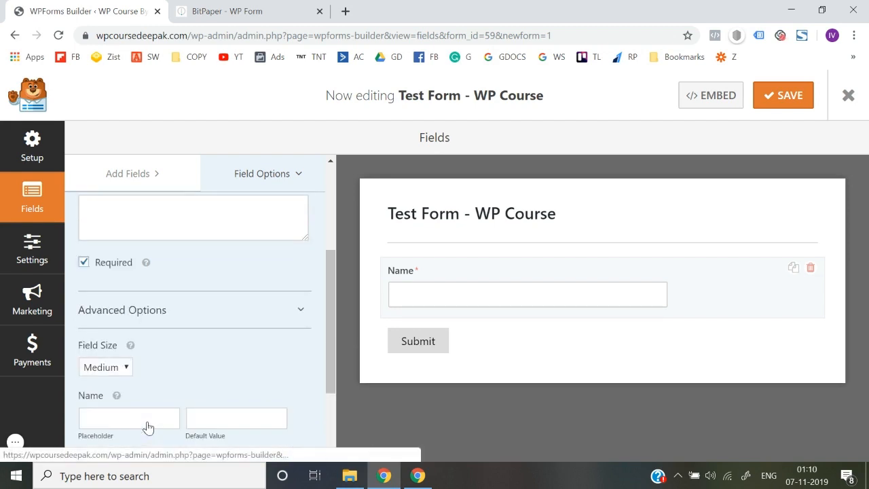
scroll(147, 424, down, 2)
click(116, 250)
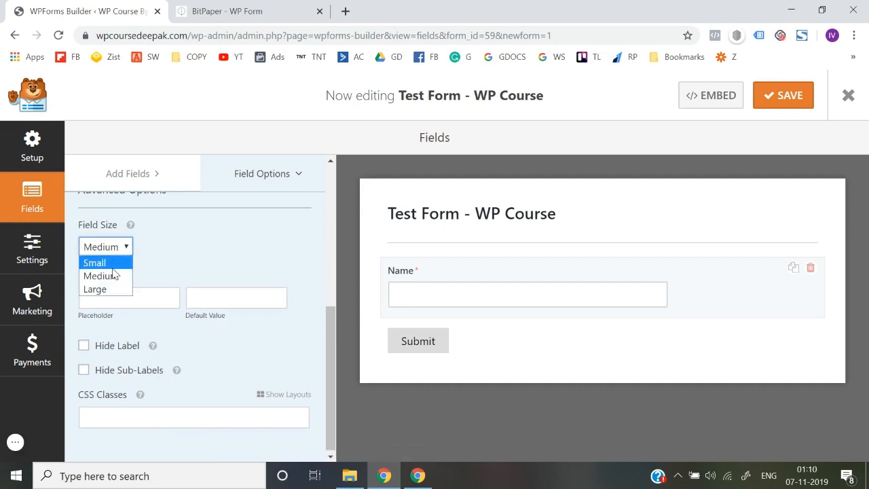
click(112, 275)
click(113, 253)
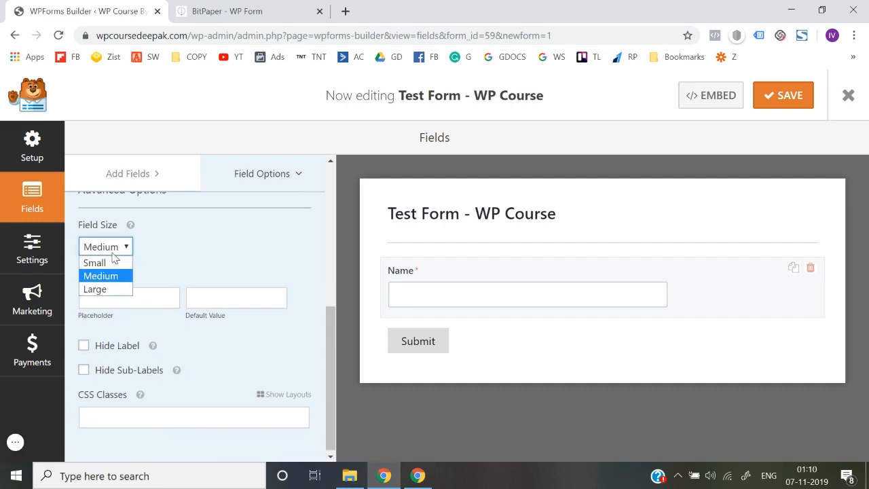
click(102, 289)
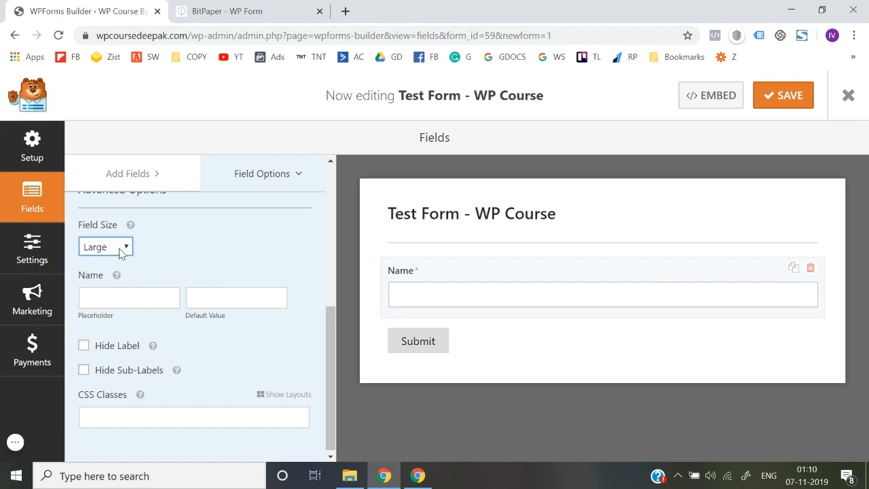
click(122, 251)
click(113, 263)
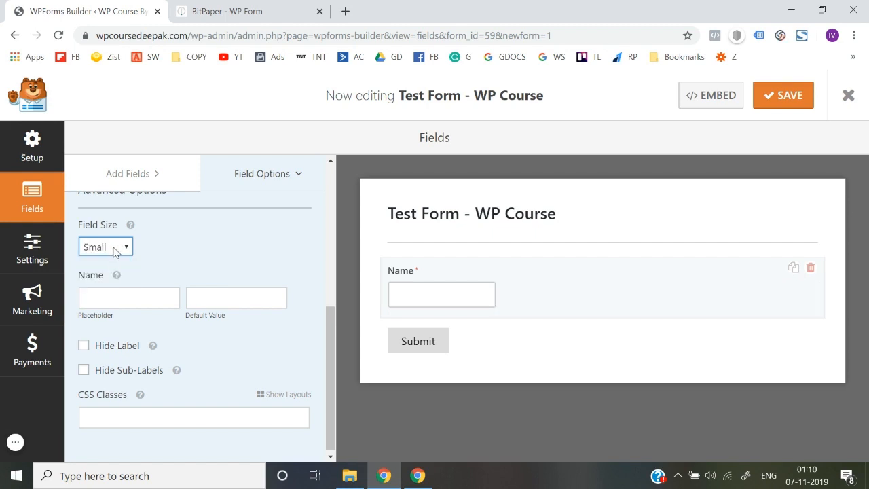
click(116, 249)
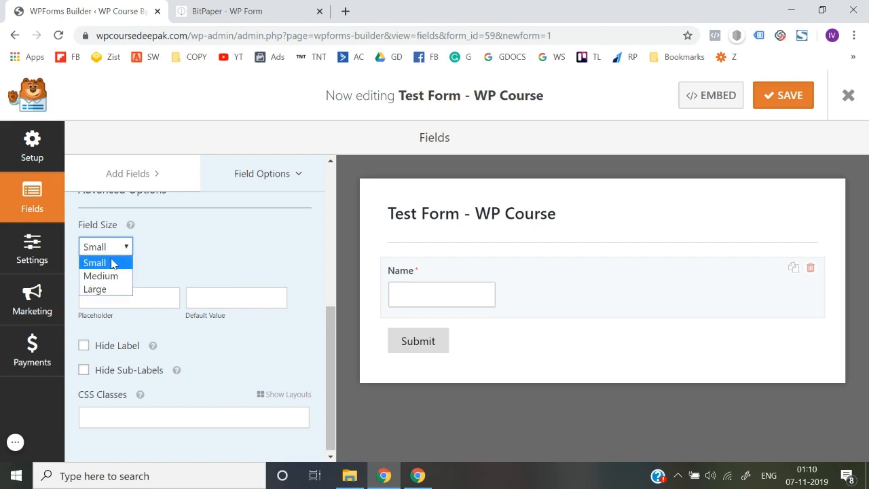
click(106, 289)
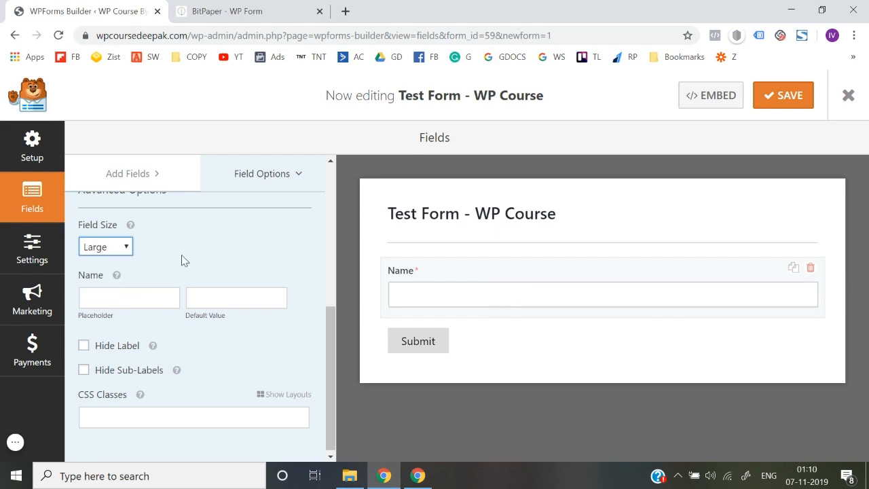
Step: Hide the Name label and set the placeholder to 'Enter Your Name Here'
click(98, 348)
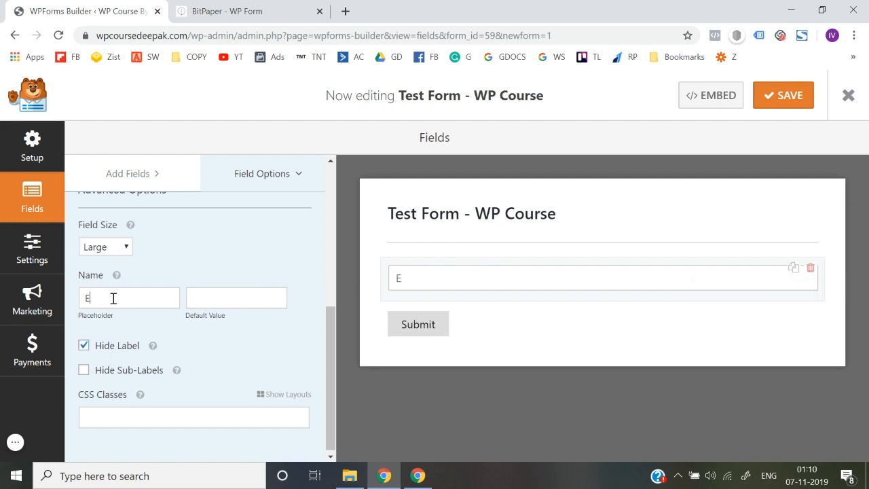
text(Your Name Here)
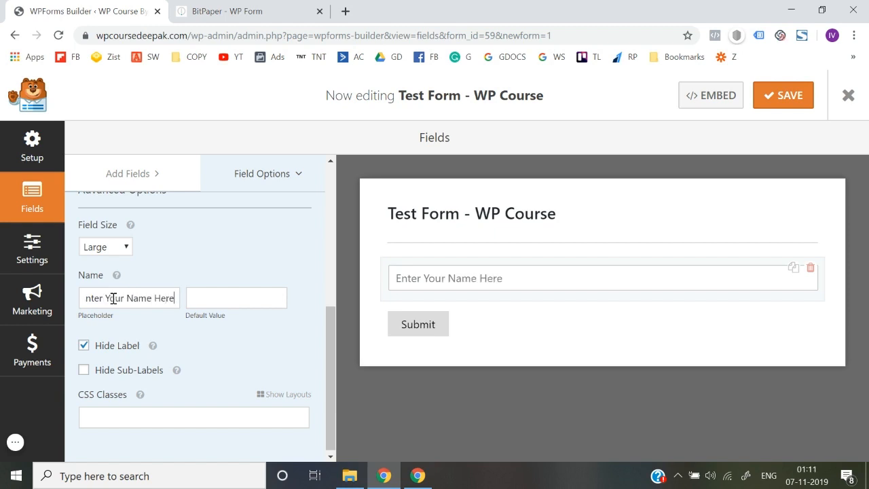
click(214, 251)
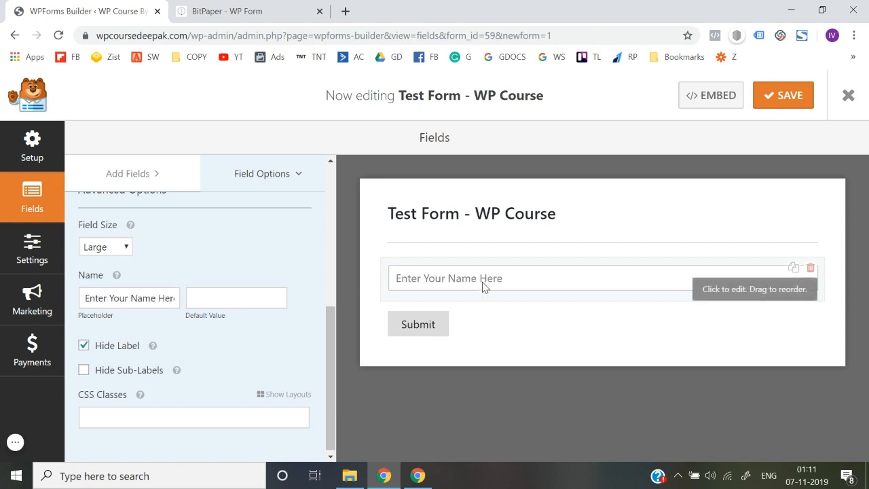
click(84, 345)
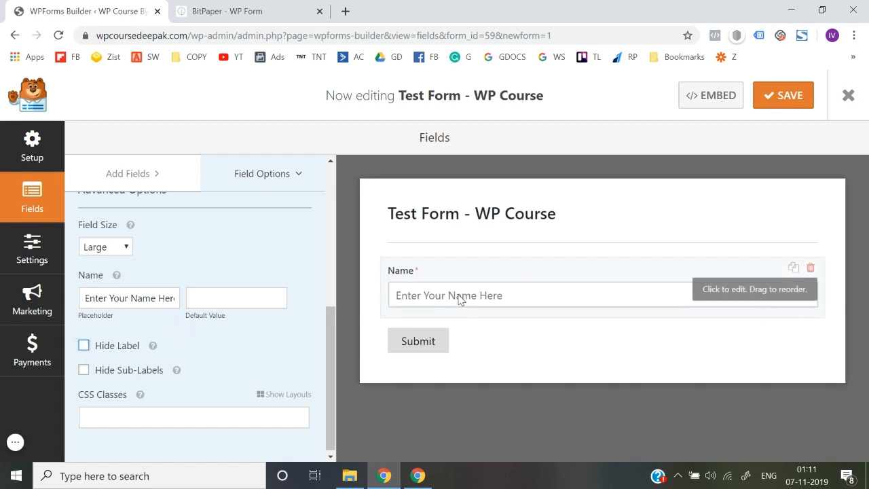
click(83, 346)
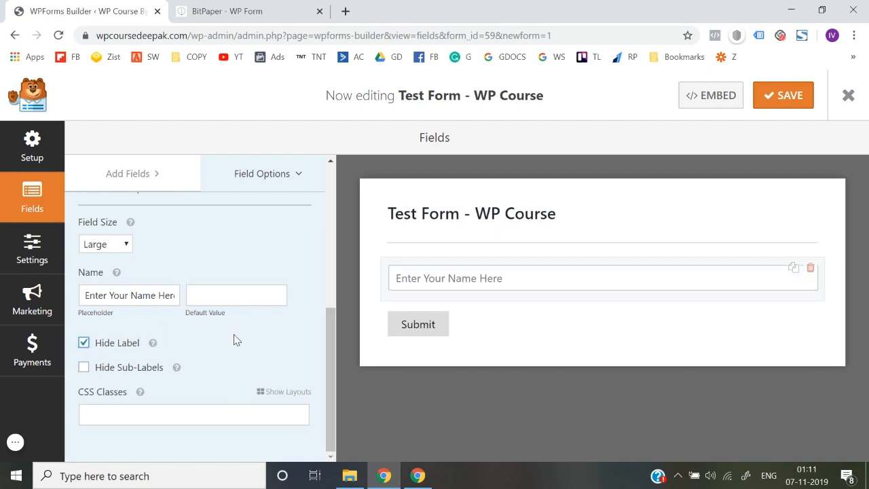
scroll(233, 340, up, 3)
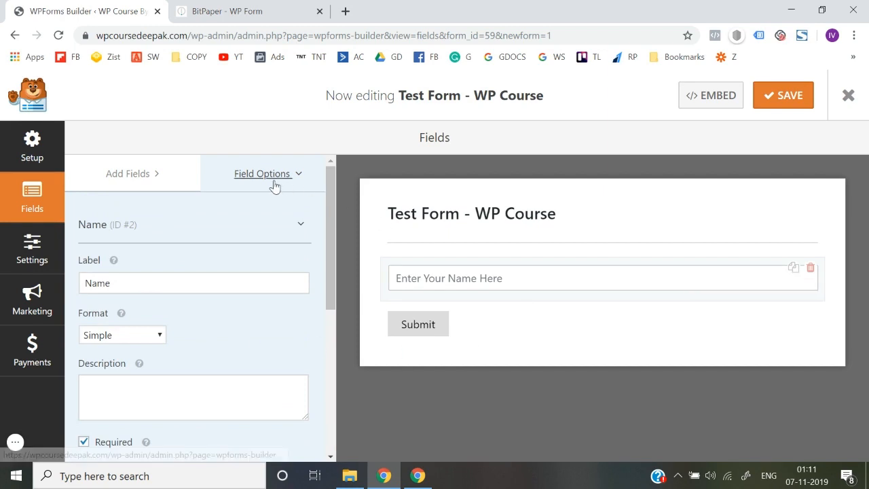
click(141, 178)
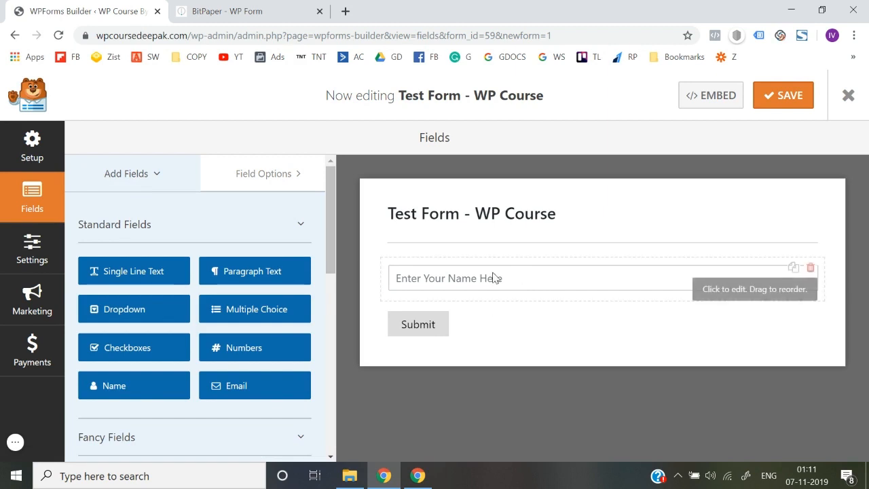
Step: Add an Email field below the Name field and select it
scroll(235, 370, down, 1)
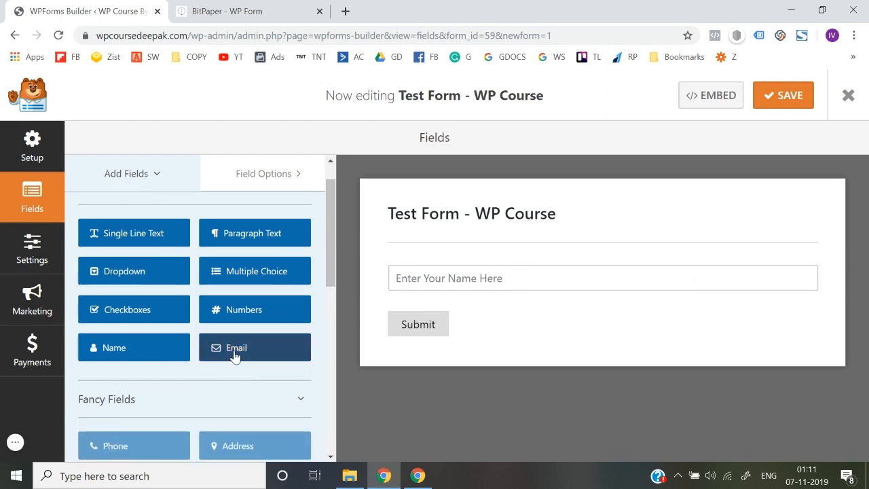
drag(233, 351, 420, 318)
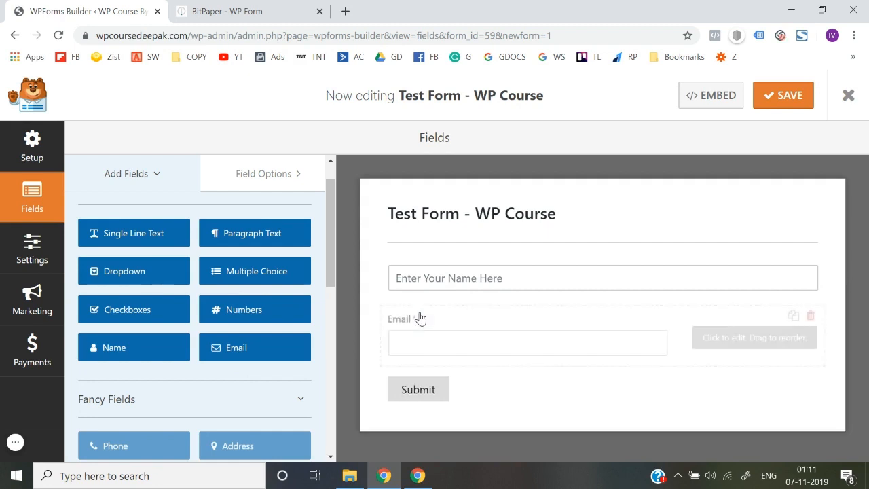
click(473, 335)
Step: In Advanced Options, set the Email field size to Large and hide its label
scroll(222, 292, up, 1)
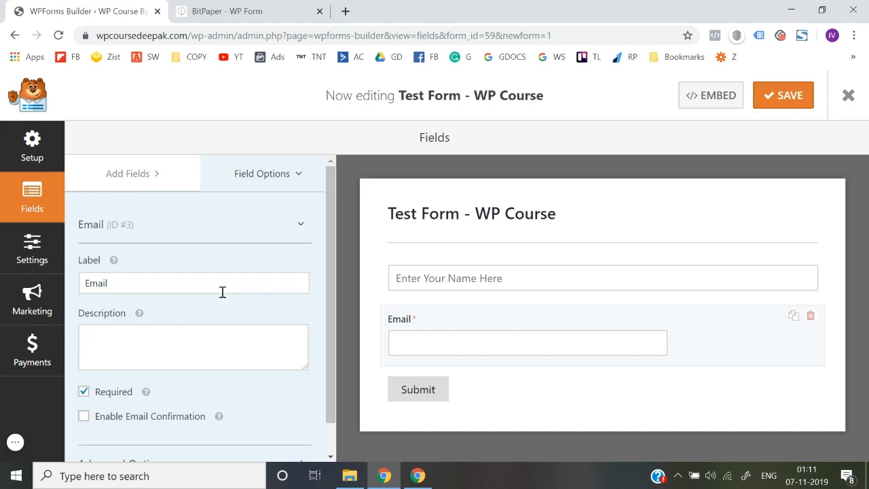
scroll(176, 327, down, 1)
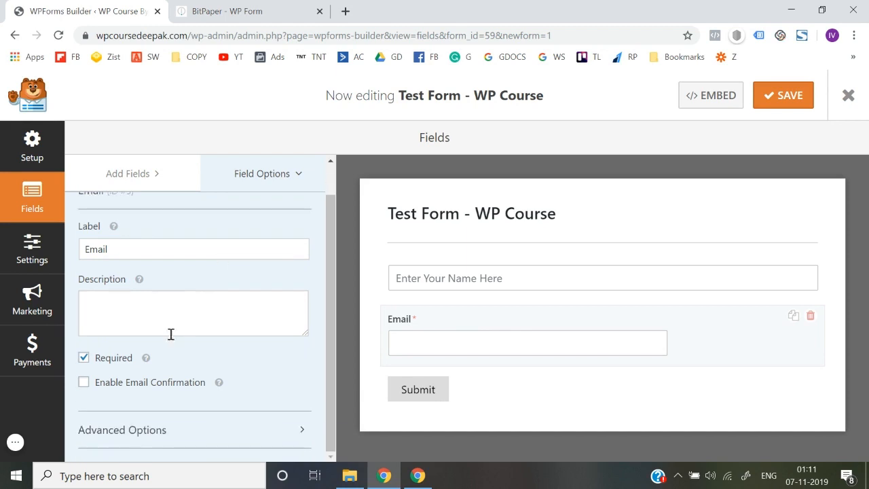
click(158, 429)
scroll(159, 428, down, 2)
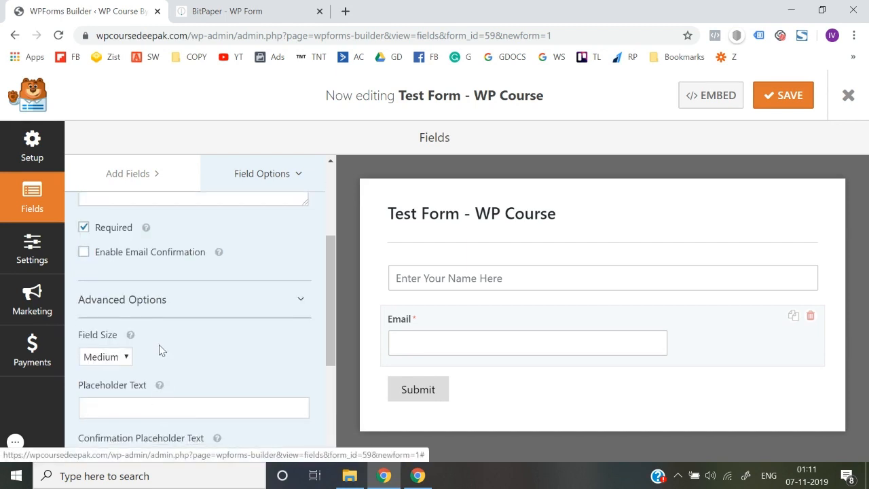
scroll(159, 343, down, 1)
click(122, 293)
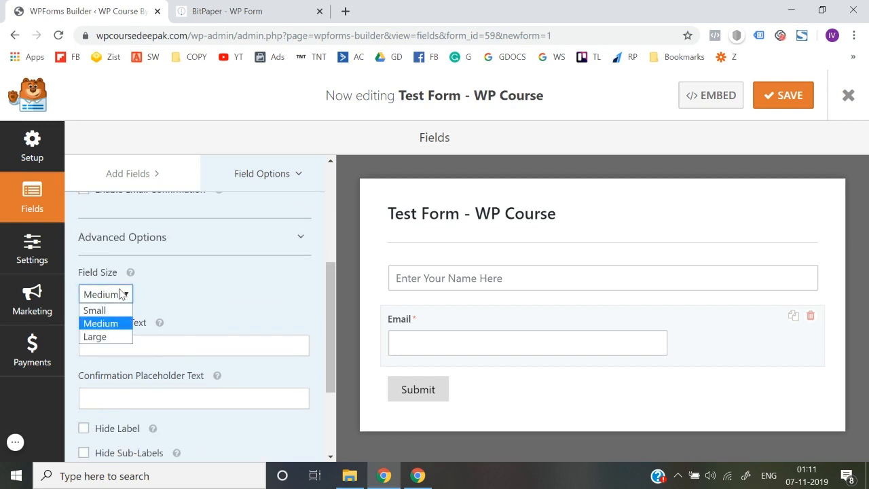
click(112, 337)
scroll(224, 291, down, 1)
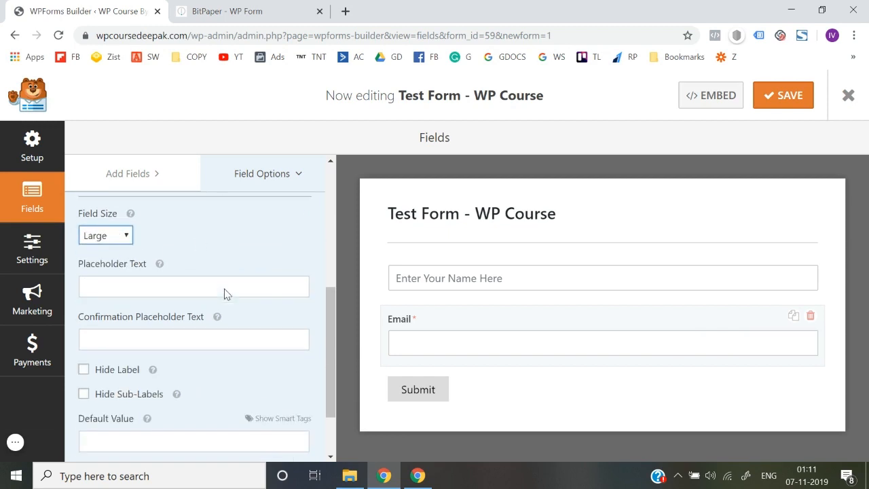
click(114, 372)
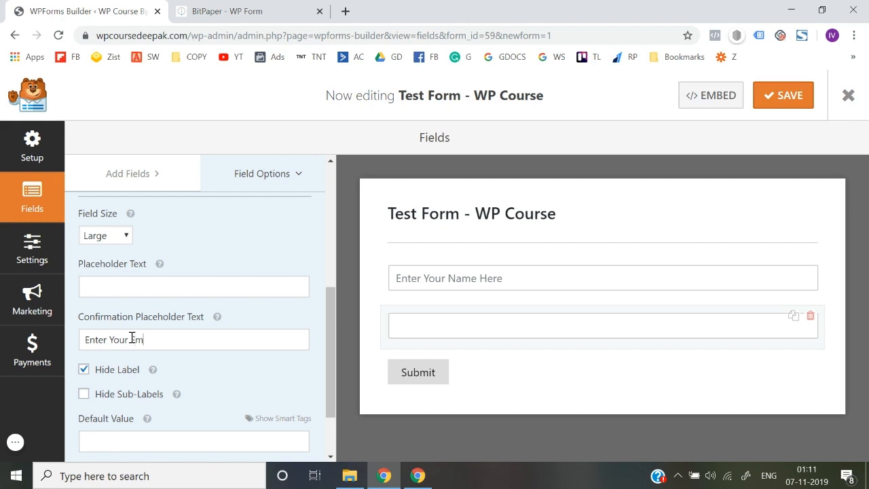
Step: Set the Email field's placeholder to 'Enter Your Email here'
key(ctrl+a)
key(BackSpace)
text(Ente)
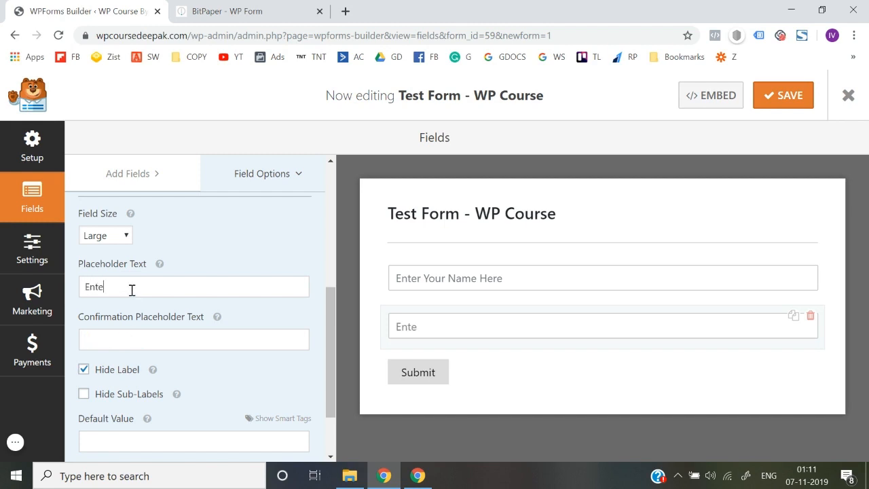
text(r Your Email here)
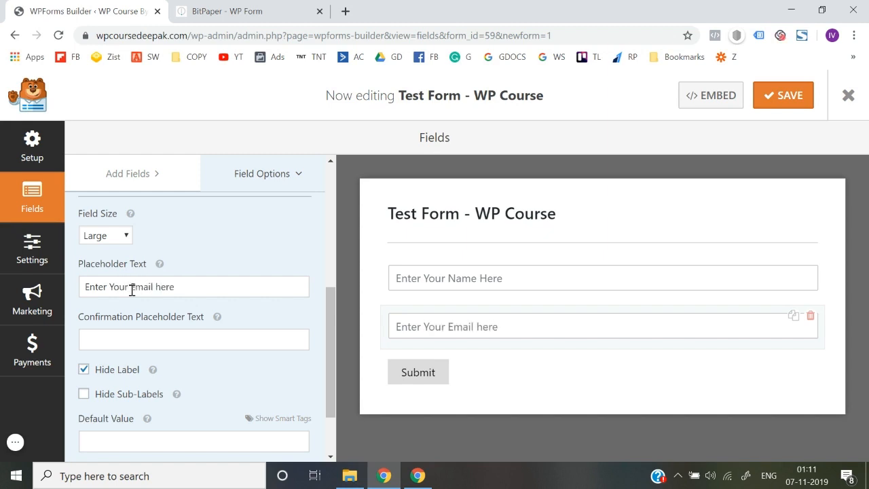
scroll(273, 374, down, 2)
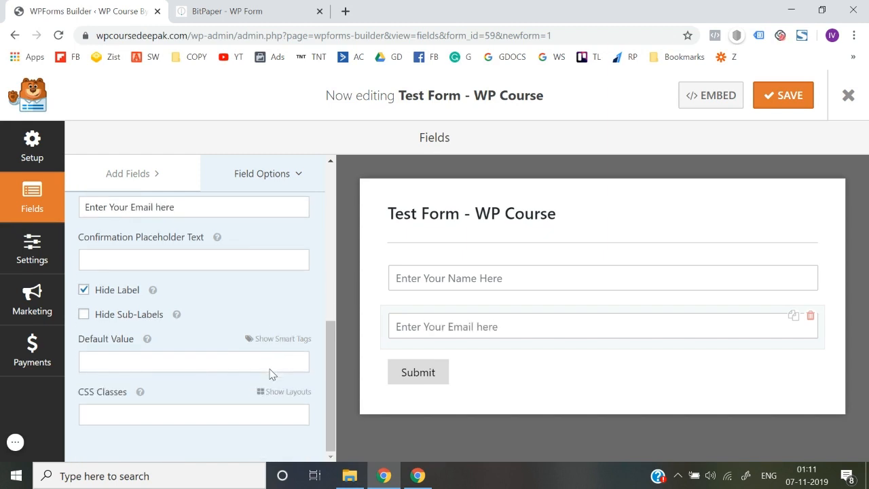
scroll(270, 370, up, 5)
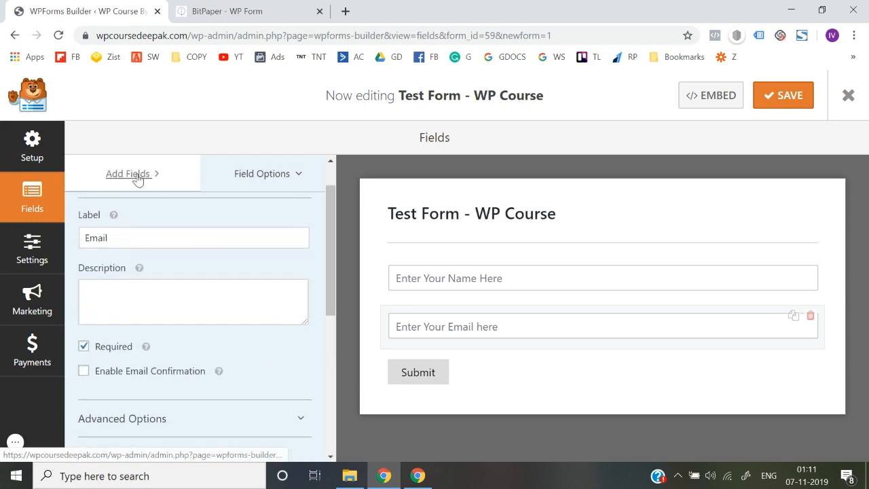
Step: Add a required single-line text field labelled 'Phone Number' above Submit
click(138, 176)
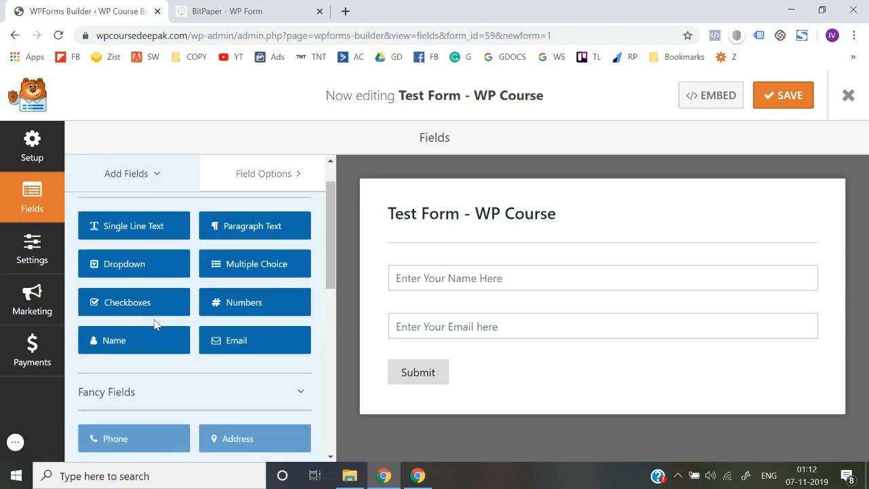
scroll(155, 324, down, 3)
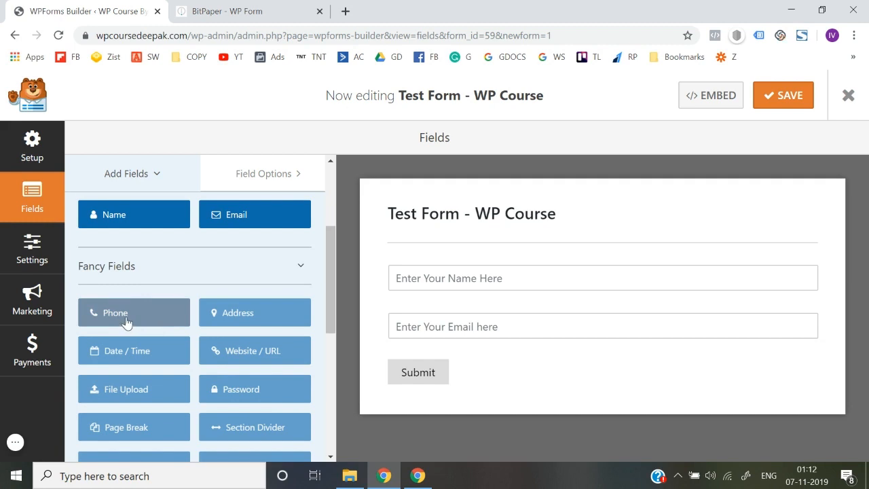
scroll(127, 315, up, 4)
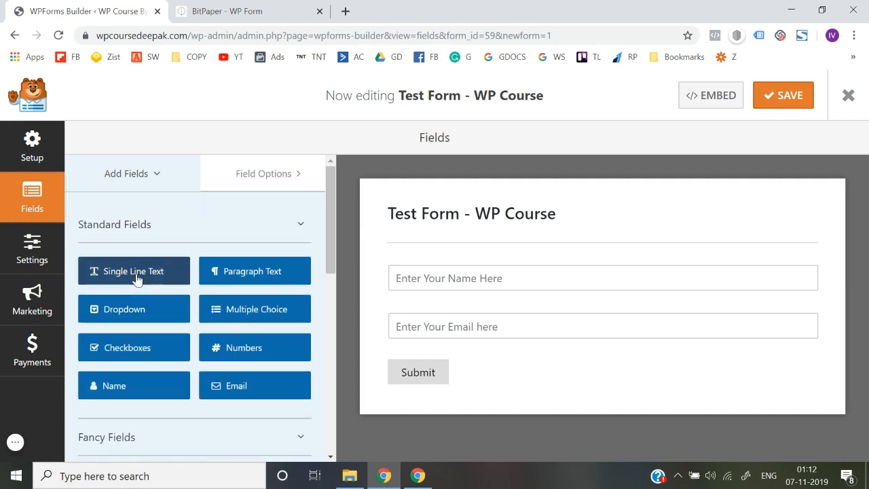
drag(136, 278, 438, 365)
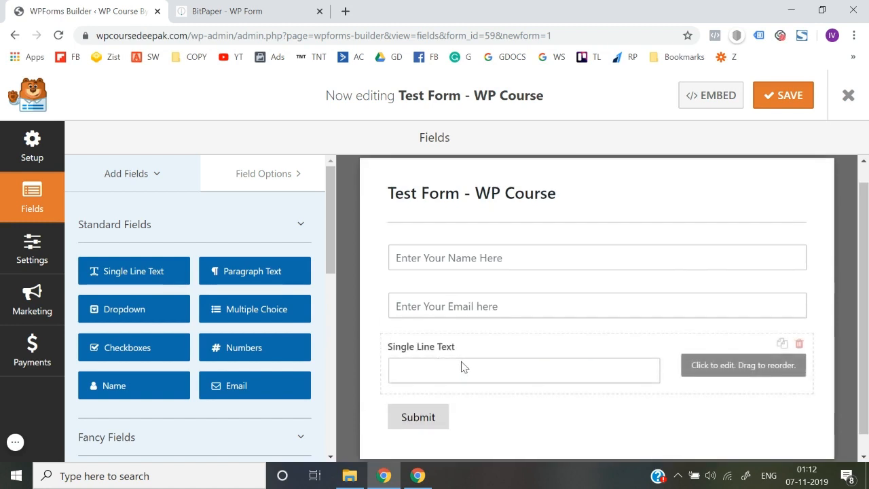
click(461, 367)
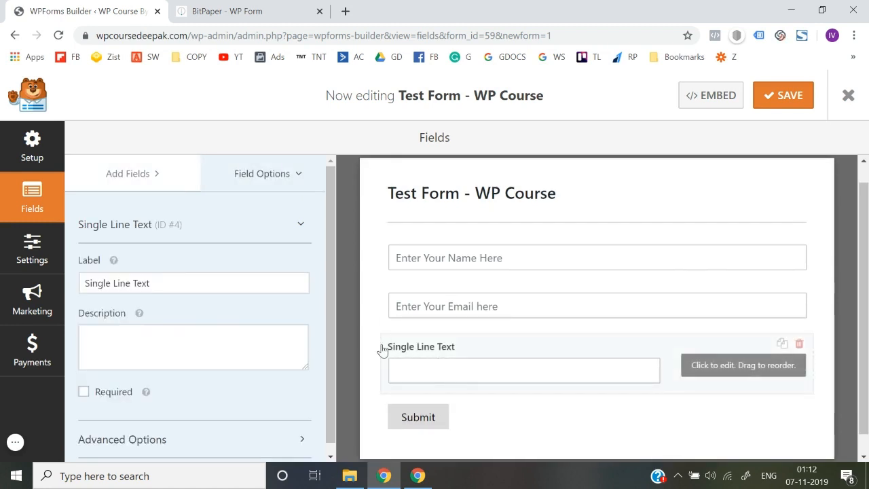
triple_click(179, 279)
text(Phone )
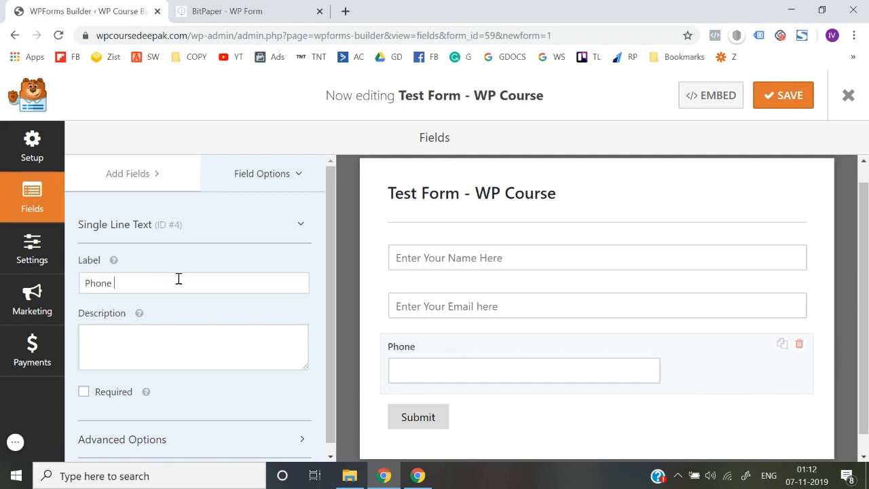
text(Number)
scroll(178, 279, down, 1)
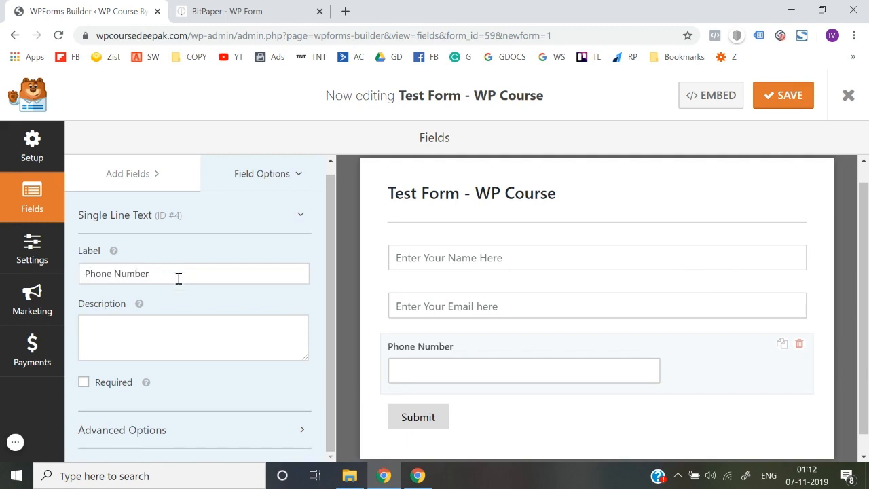
click(84, 386)
Step: Set the Phone Number field size to Large and hide its label
click(136, 429)
scroll(140, 423, down, 3)
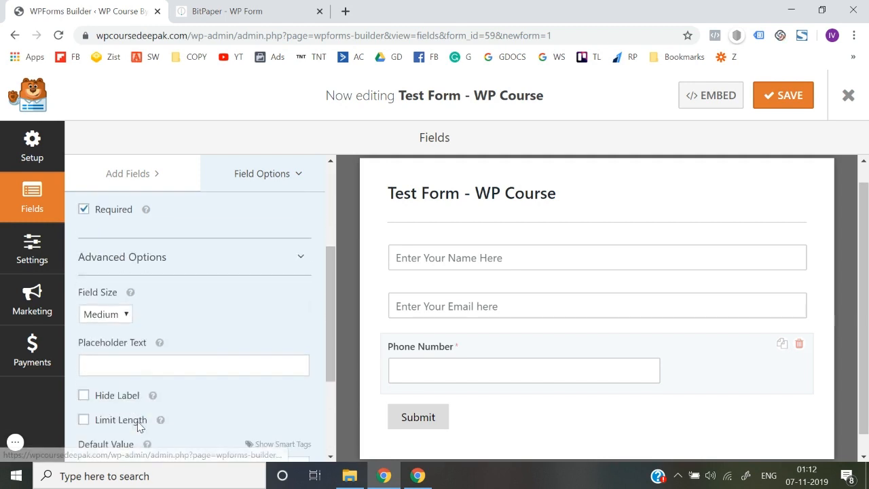
scroll(122, 379, down, 1)
click(107, 244)
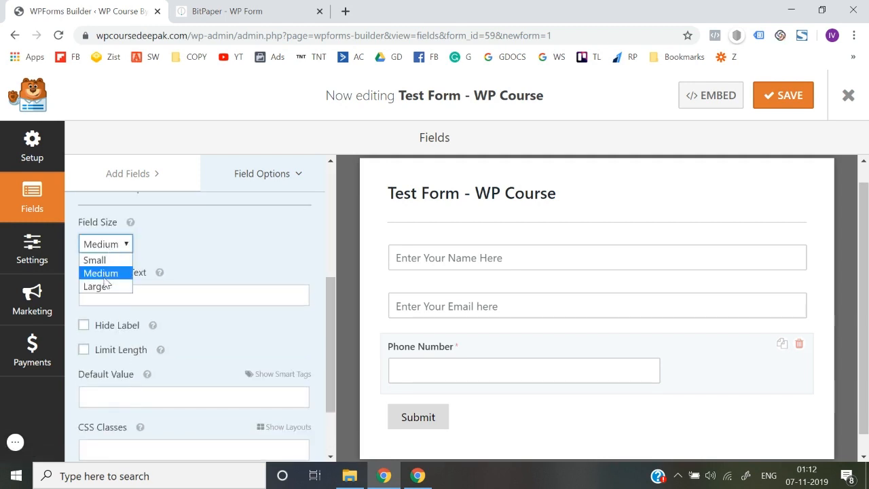
click(95, 286)
click(84, 325)
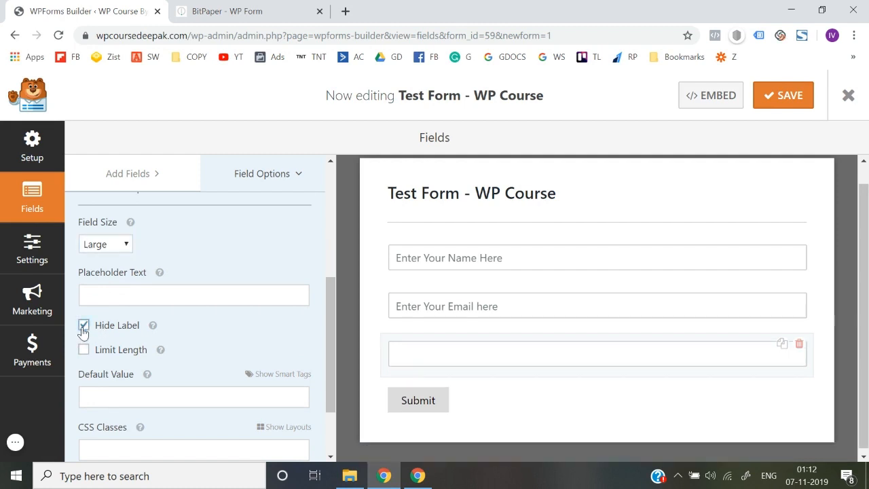
Step: Type the placeholder 'Enter Your Phone Number' for the phone field
click(106, 303)
text(Enter Your PO)
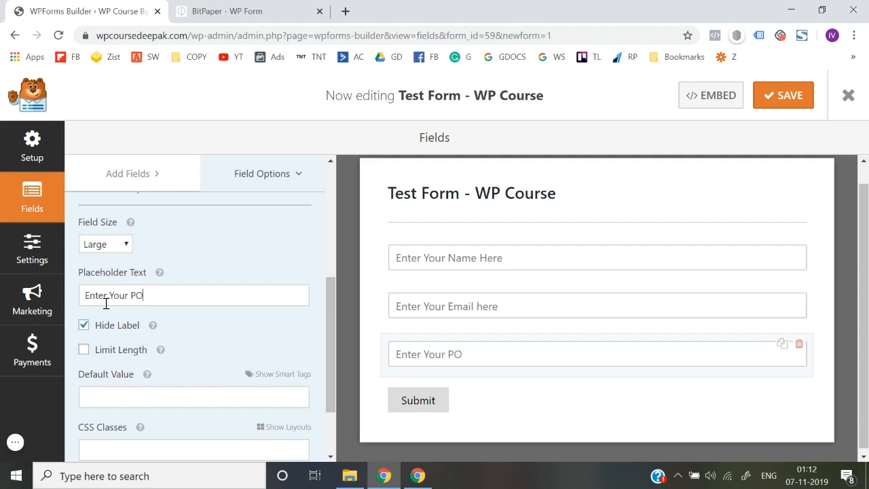
text(phone)
key(BackSpace)
key(BackSpace)
key(BackSpace)
key(BackSpace)
key(BackSpace)
key(BackSpace)
text(hone Number)
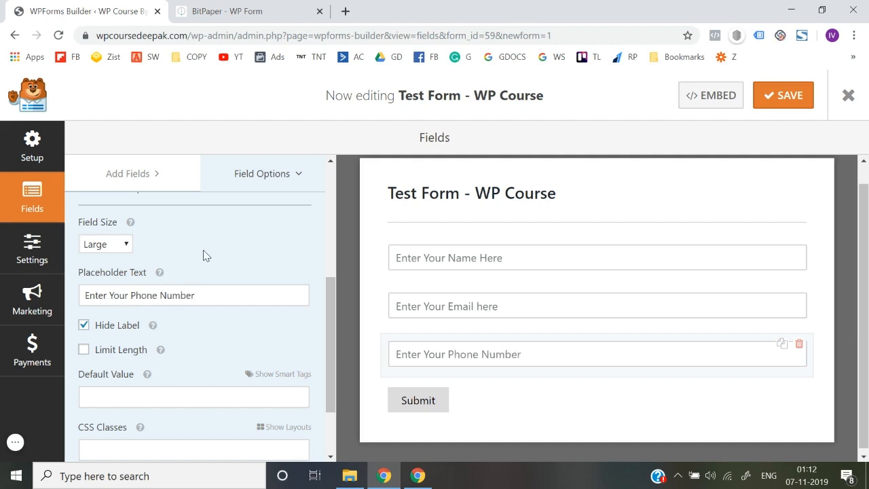
Step: Look through the form's General, Notifications and Confirmation settings
click(432, 410)
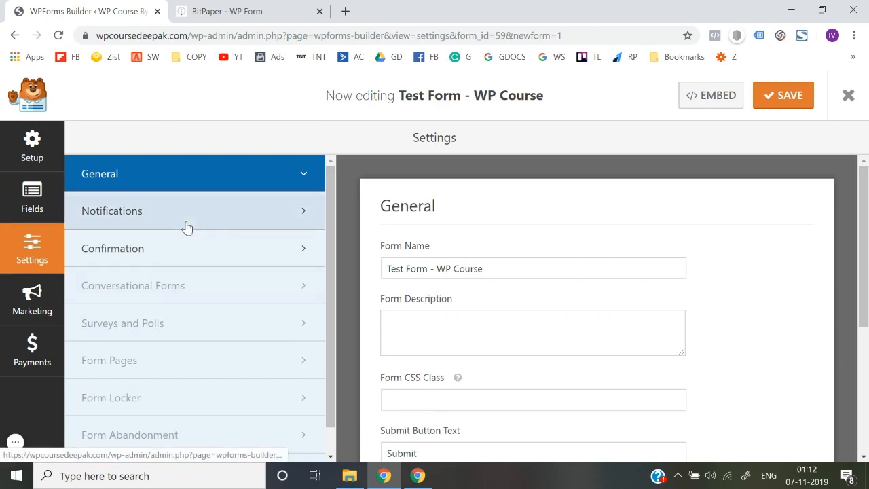
scroll(215, 255, down, 1)
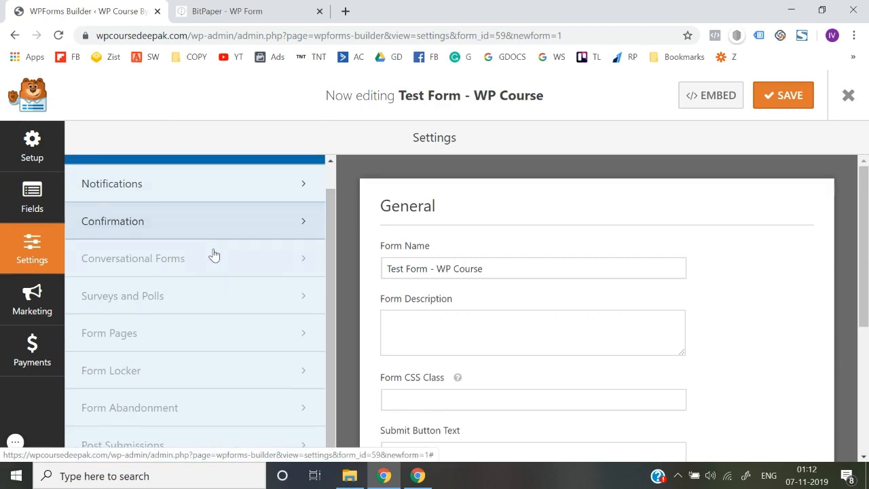
scroll(224, 237, up, 1)
click(233, 224)
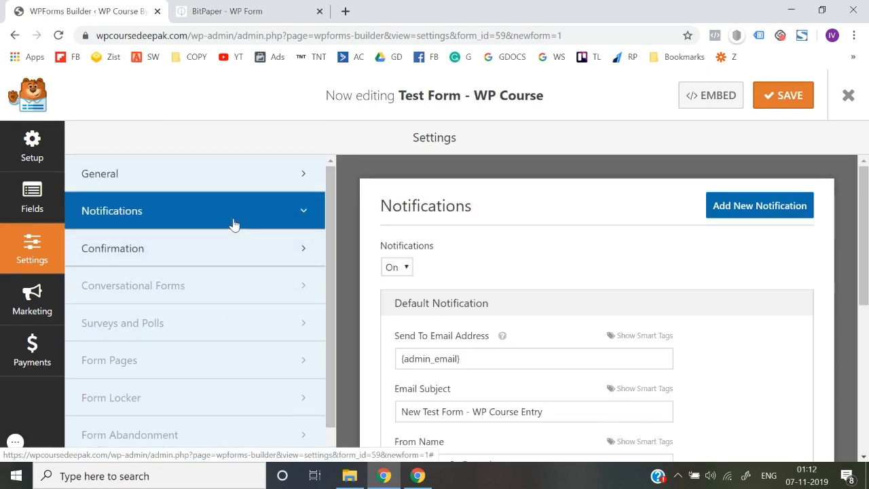
click(247, 260)
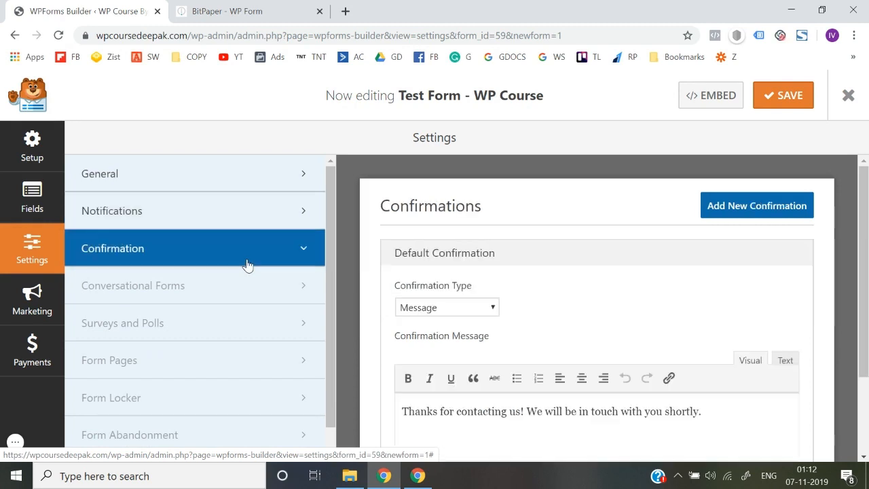
click(208, 193)
scroll(208, 192, up, 1)
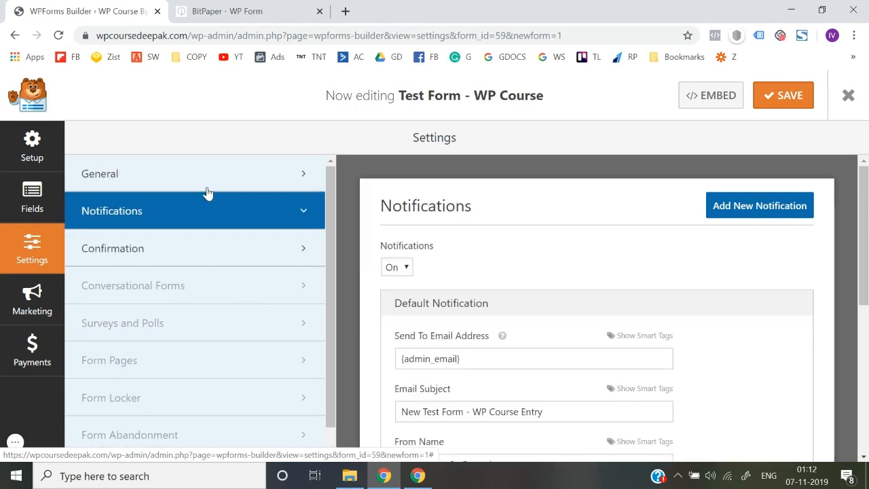
click(199, 178)
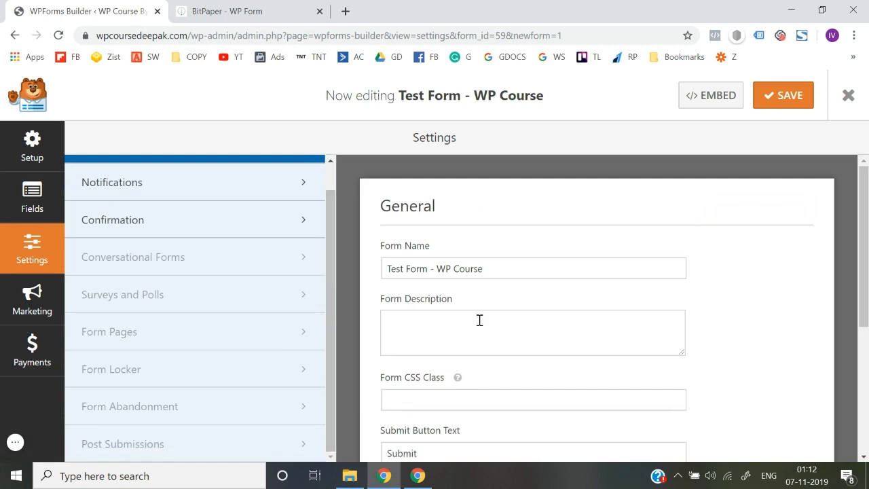
scroll(479, 320, down, 3)
scroll(448, 329, up, 3)
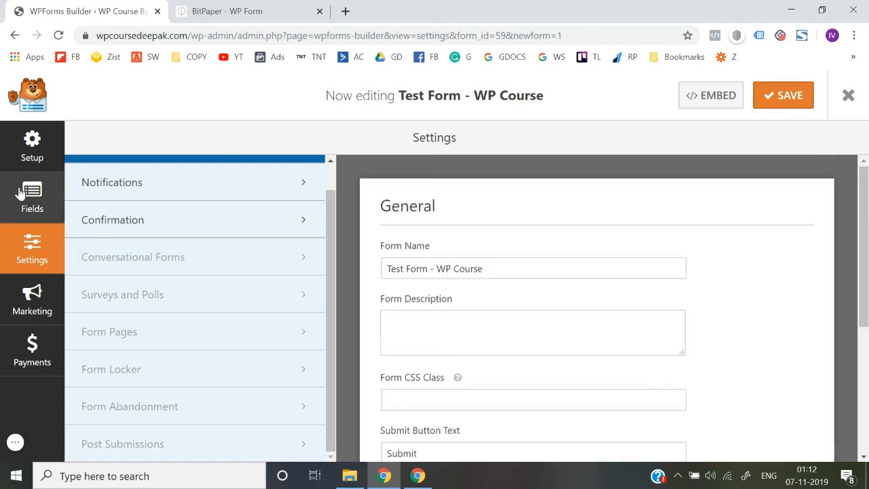
Step: Go via Setup back to Fields, select the Name field, and save the form
click(32, 143)
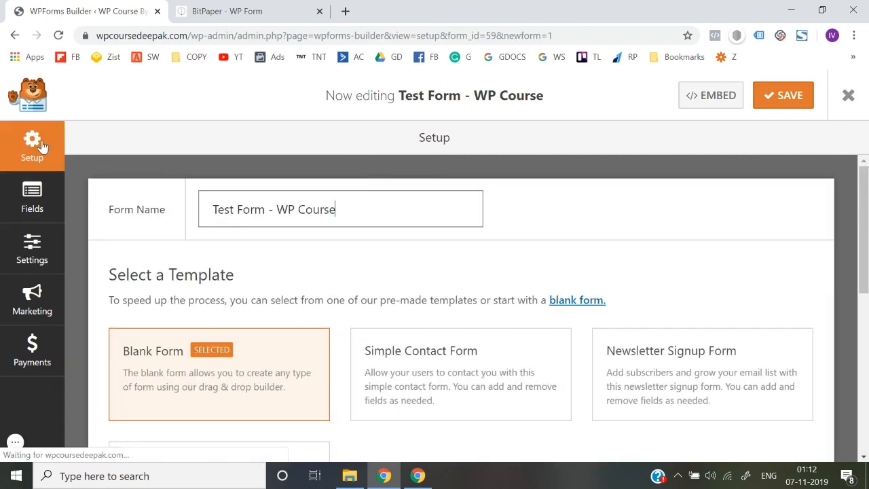
click(31, 195)
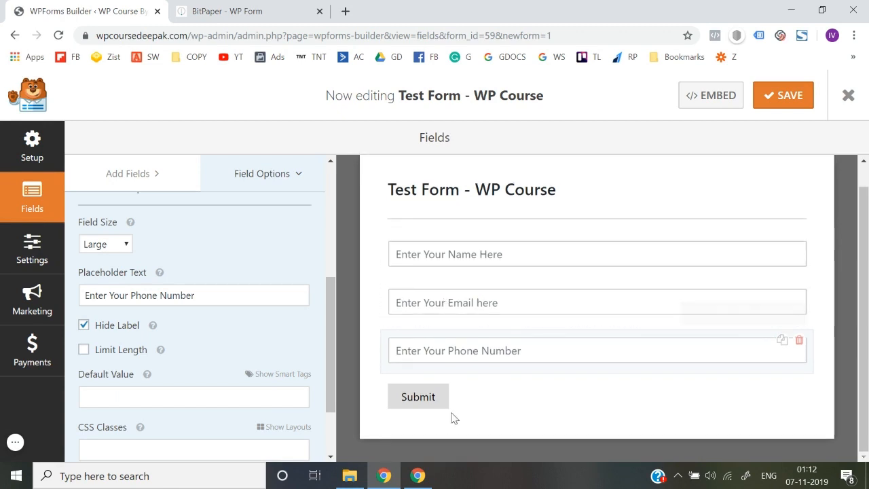
scroll(209, 351, down, 2)
scroll(209, 349, up, 3)
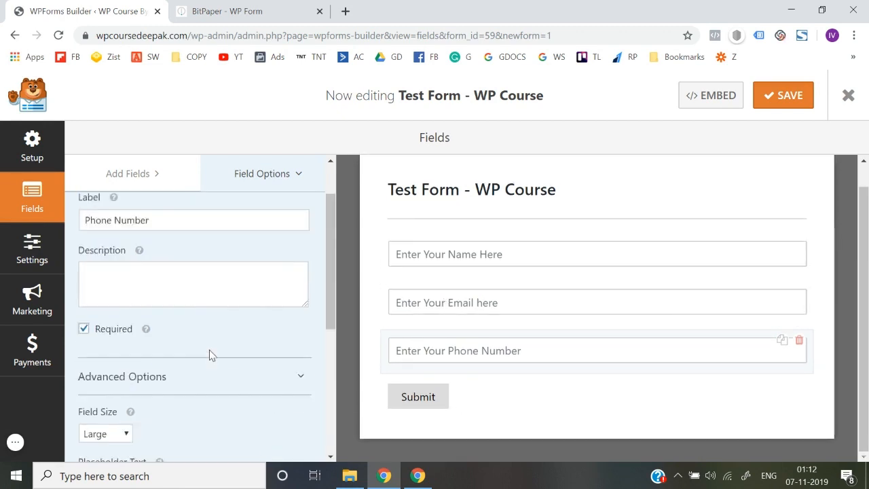
click(272, 175)
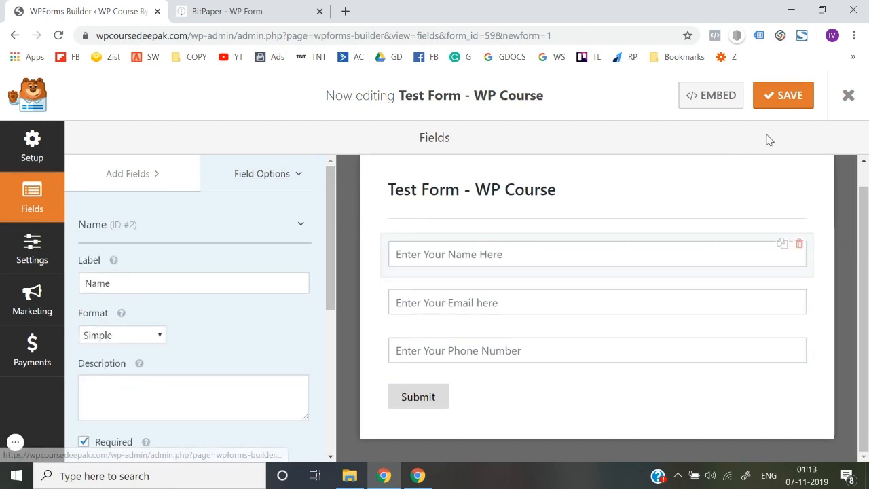
click(795, 99)
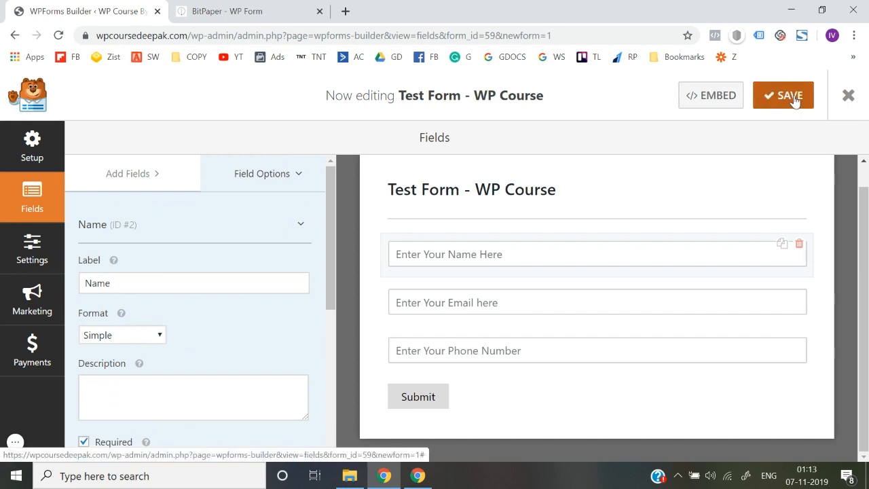
click(795, 99)
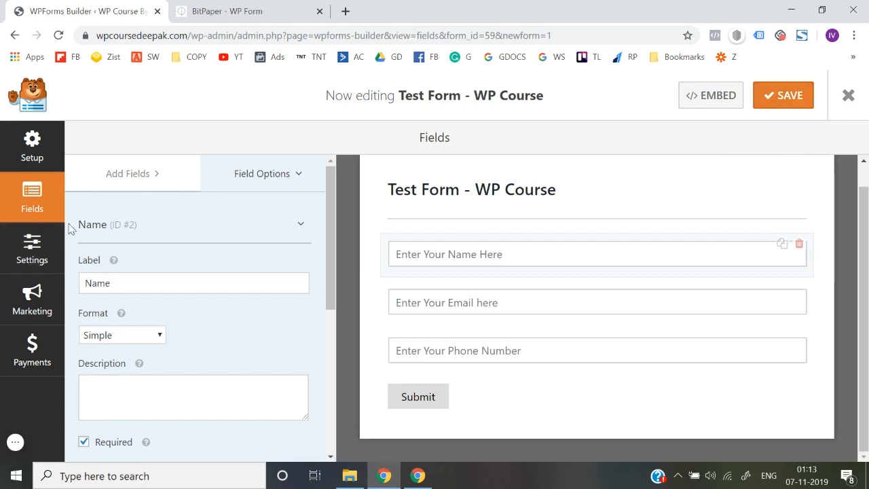
Step: Open the form's Settings and go to the Confirmation section
click(43, 263)
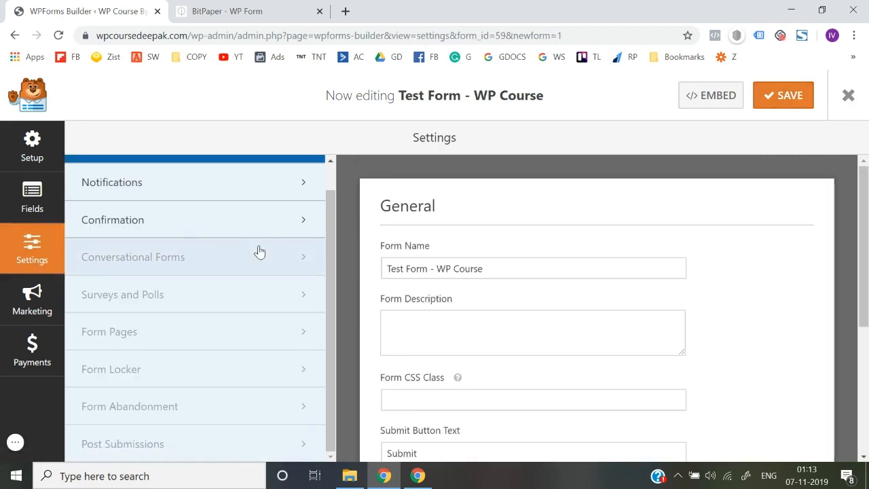
scroll(490, 291, down, 3)
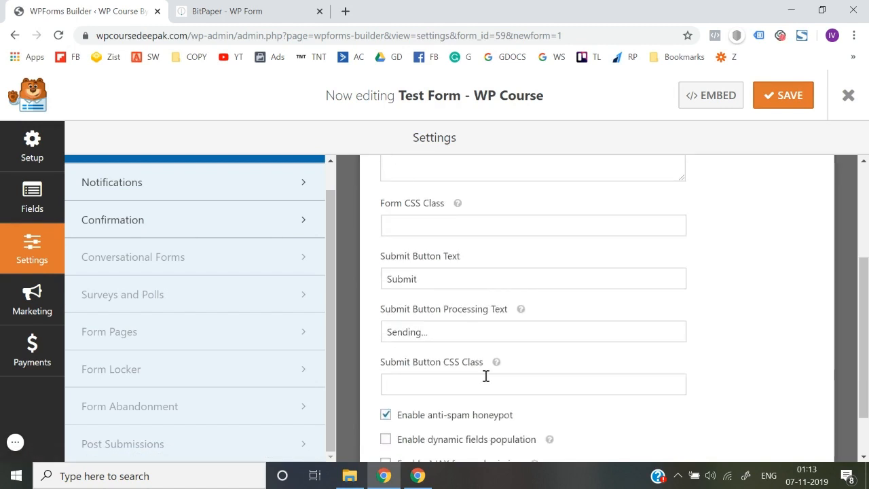
scroll(485, 376, down, 1)
scroll(484, 378, up, 3)
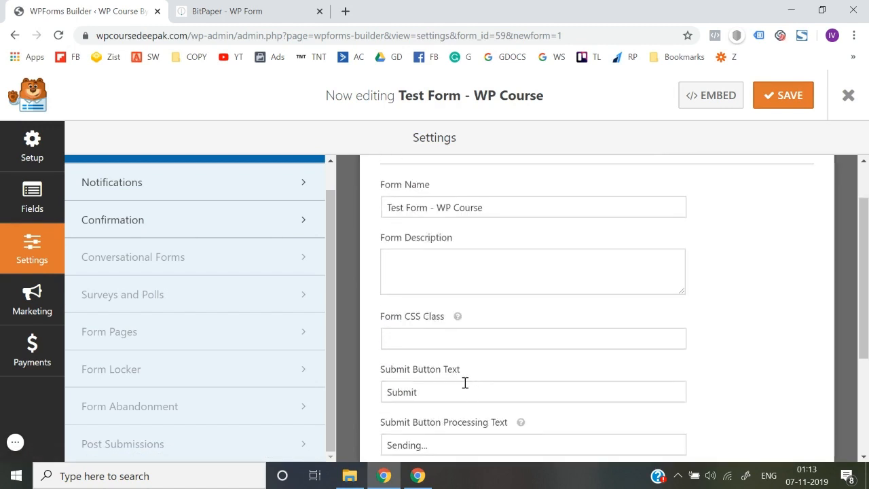
click(116, 228)
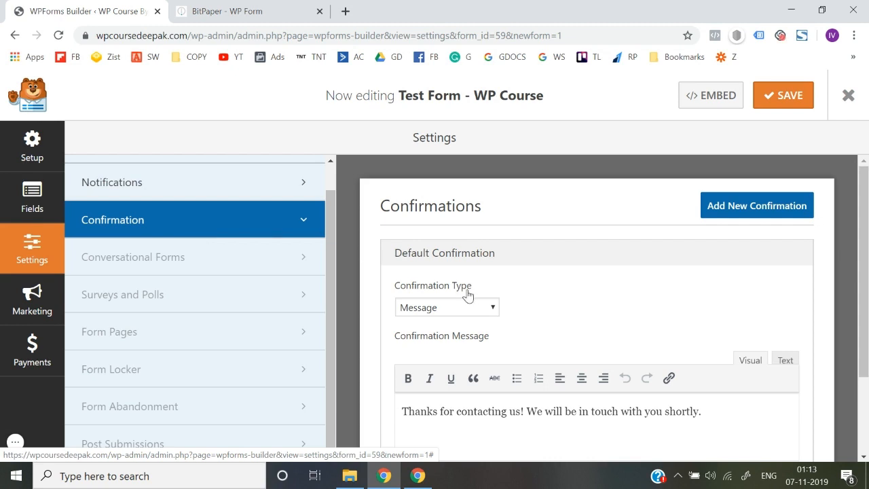
Step: Check the Confirmation Type list, keep Message, and place the caret in the message text
scroll(467, 294, down, 3)
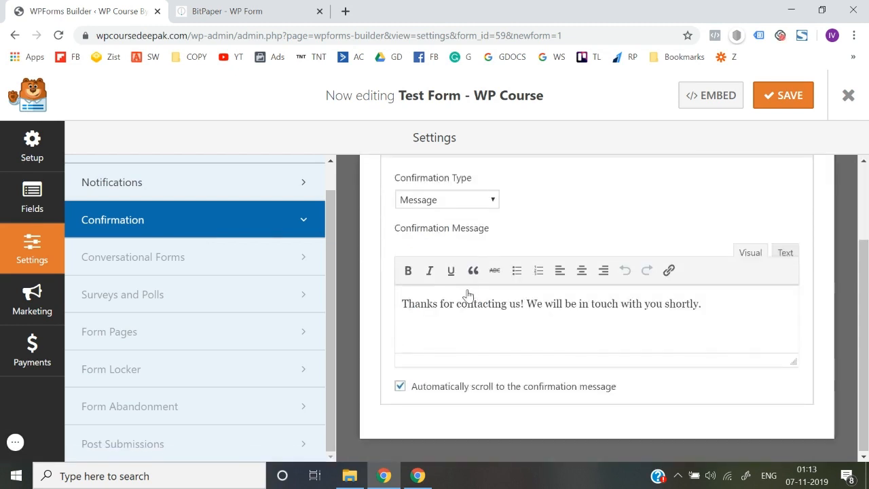
scroll(467, 320, up, 2)
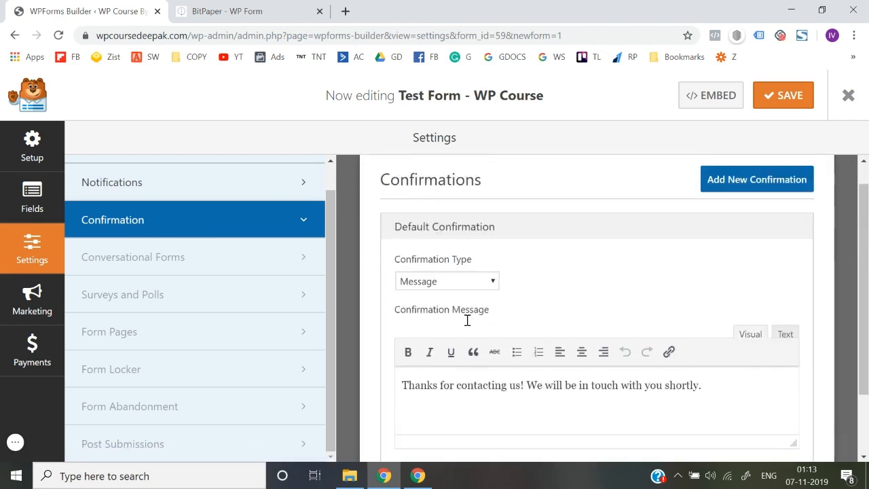
click(451, 285)
key(Escape)
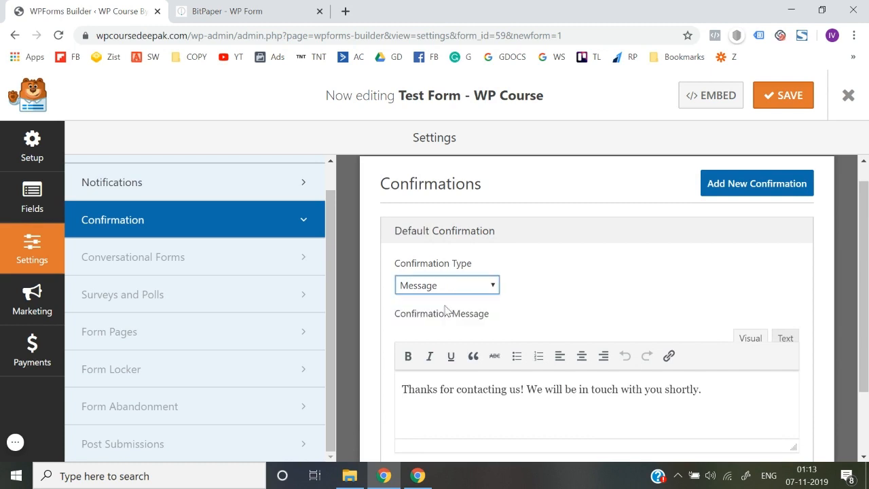
scroll(482, 397, down, 1)
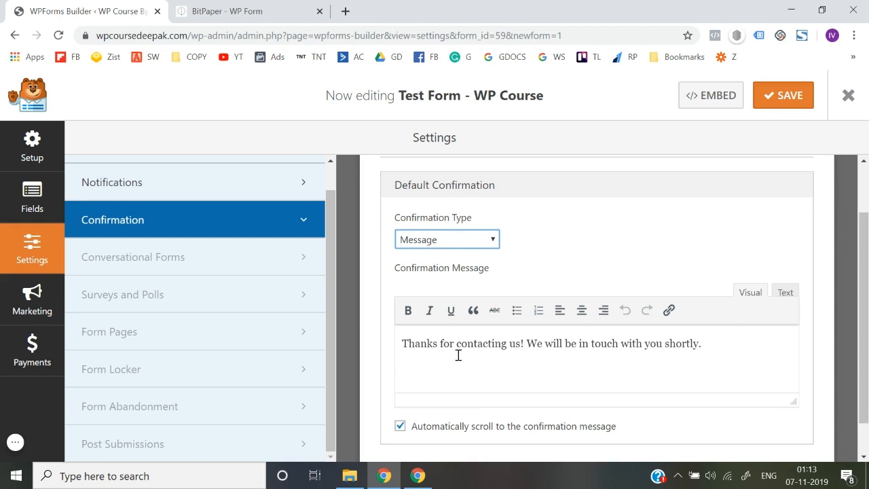
click(458, 354)
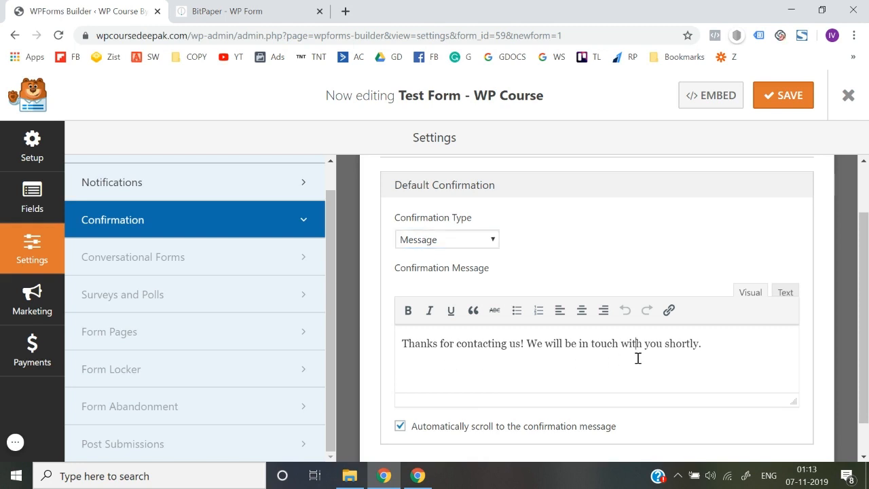
Step: Replace the default text with 'Thank you for showing interest in working with us. We'll get in touch with you ASAP.'
key(ctrl+a)
key(BackSpace)
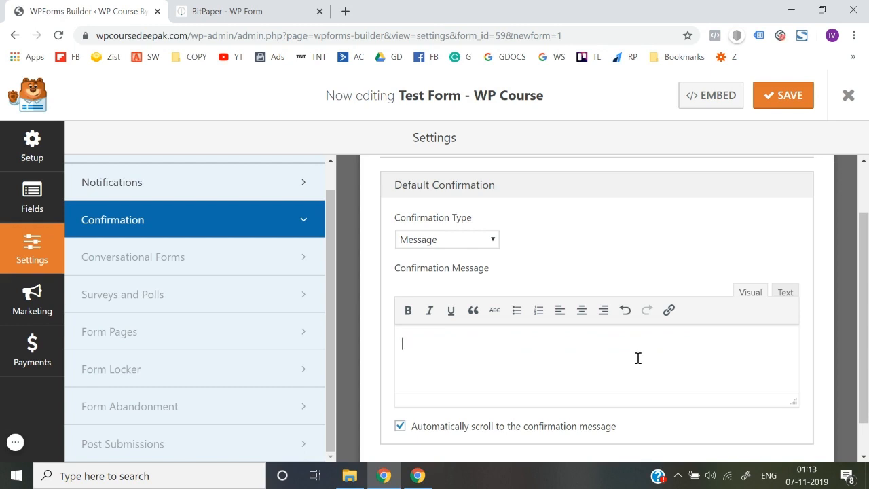
text(Thank you for showing interest i)
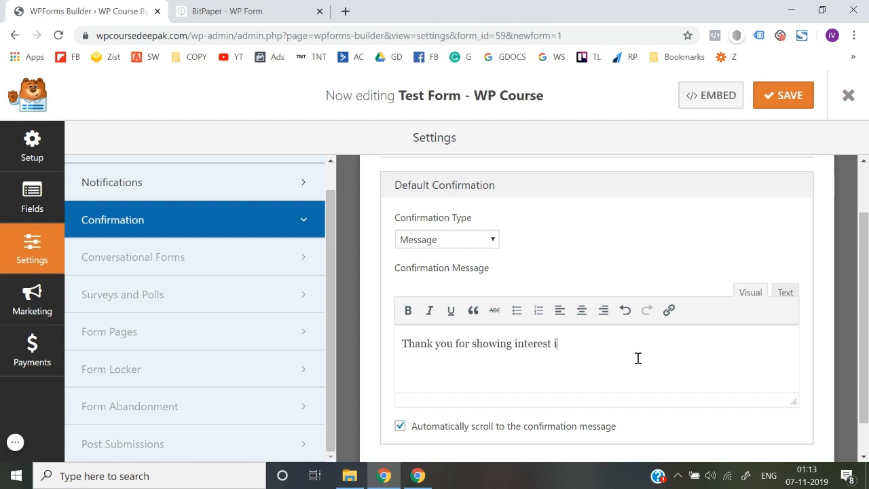
text(n working with ius)
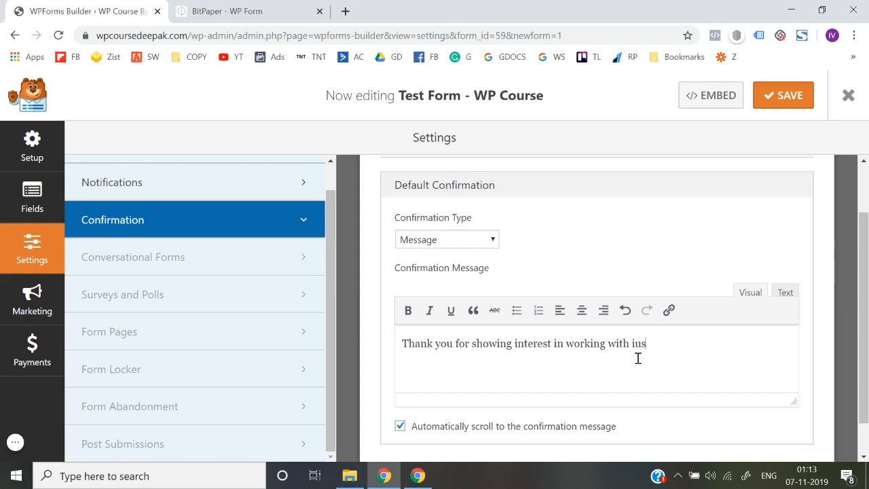
key(BackSpace)
key(BackSpace)
key(BackSpace)
text(us. We'll get in tou)
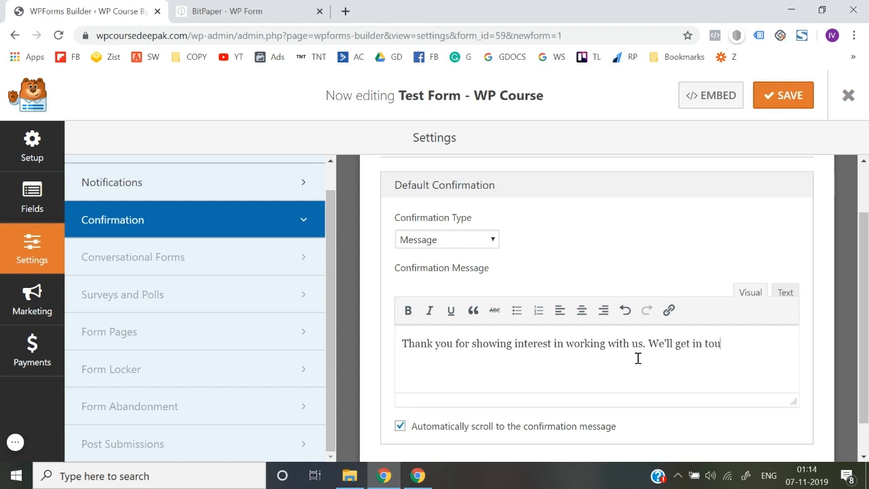
text(ch with you ASAP.)
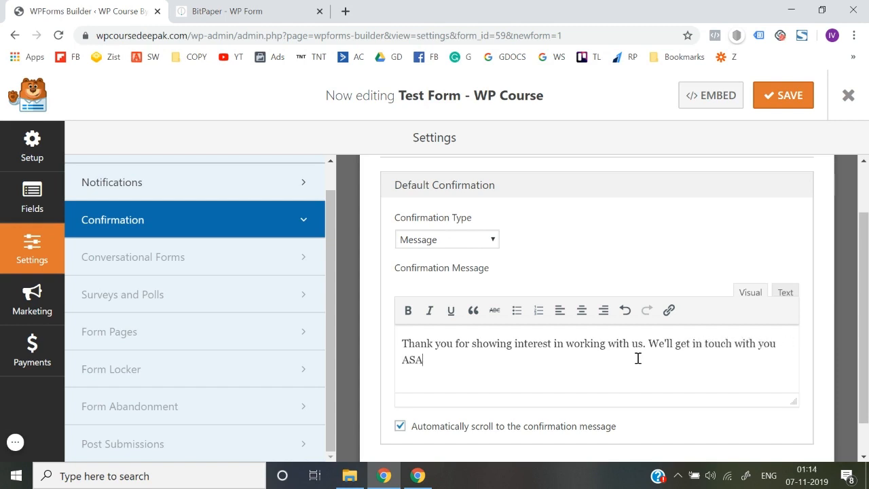
Step: Try the Show Page and Go to URL (Redirect) confirmation types
click(425, 242)
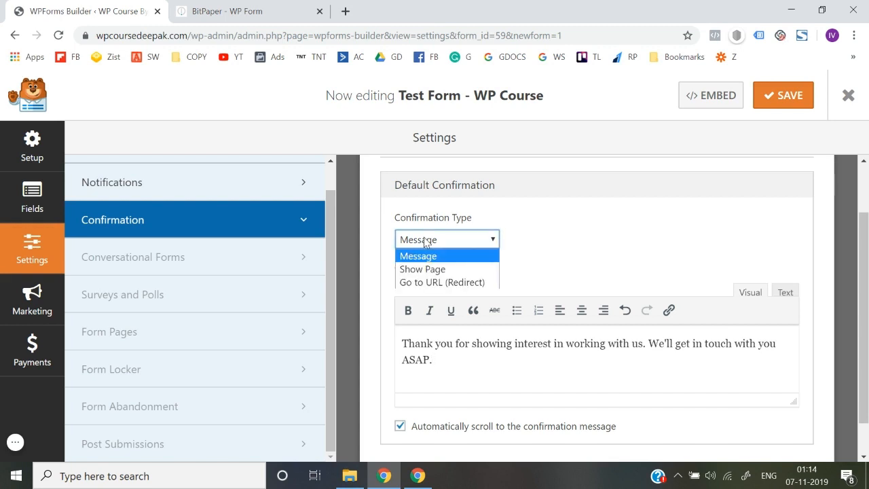
click(443, 270)
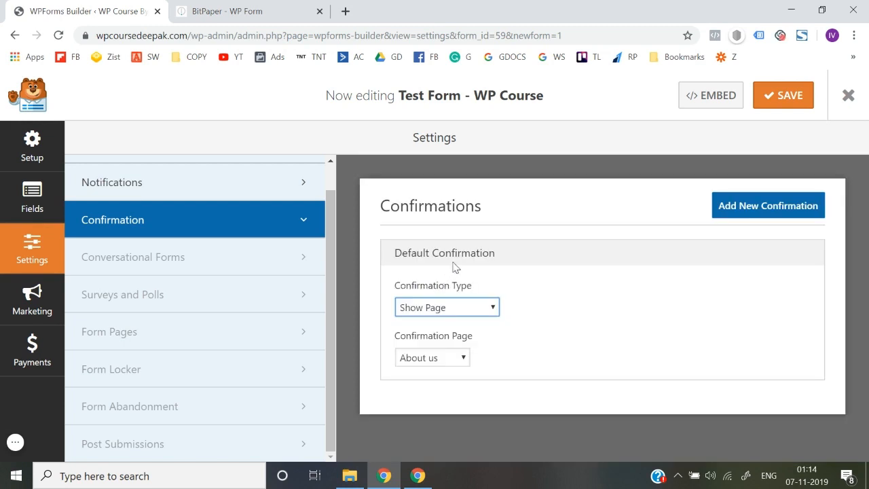
click(453, 308)
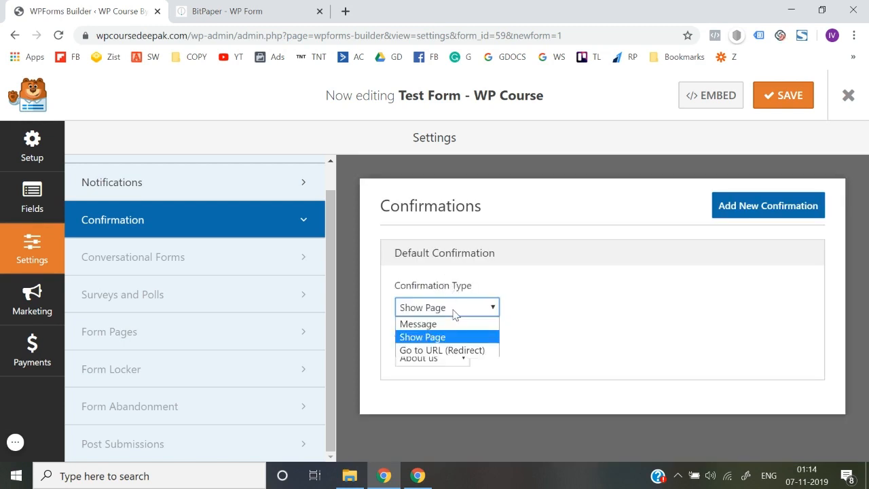
click(446, 350)
click(517, 357)
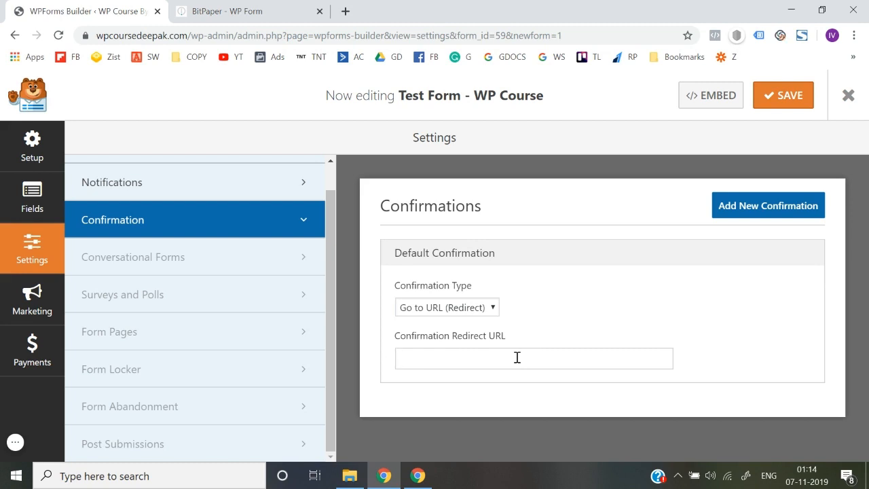
Step: Compare the Page and Message options, settling on Message as the confirmation type
click(477, 314)
click(442, 335)
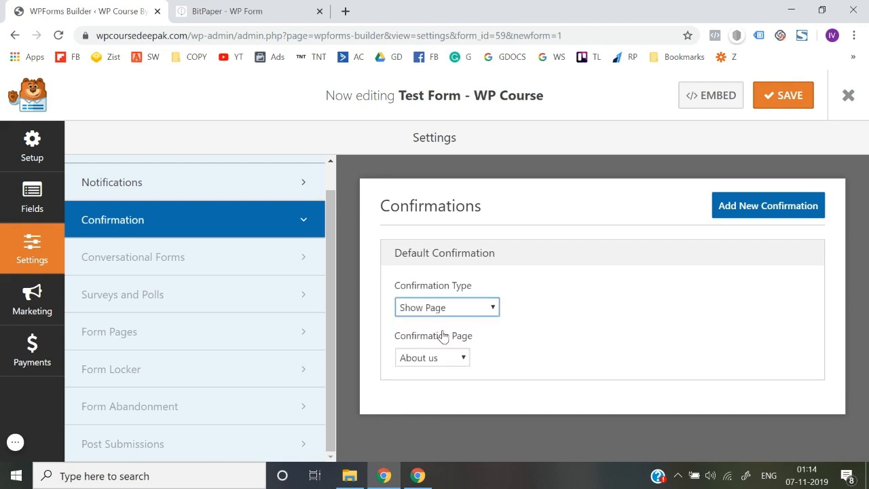
click(447, 314)
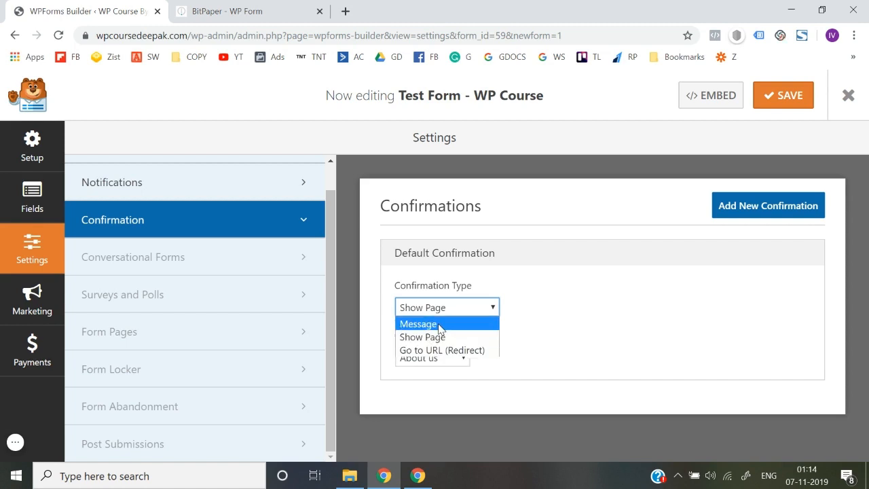
click(439, 325)
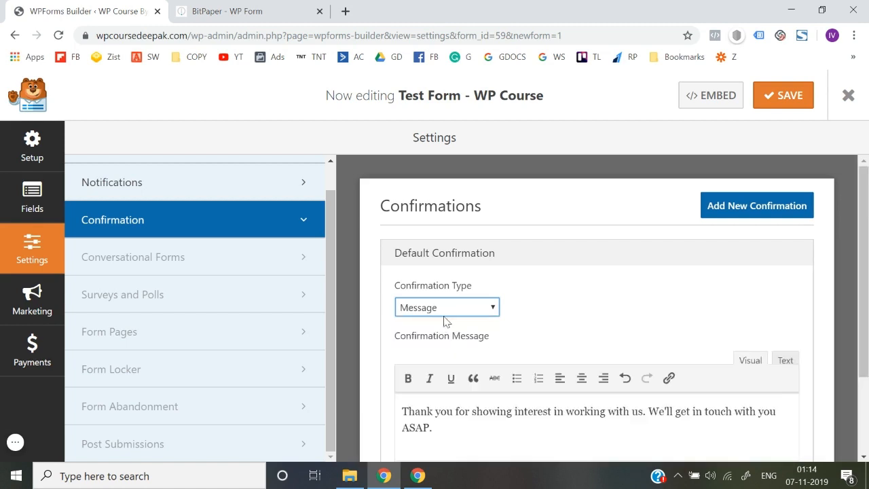
click(448, 313)
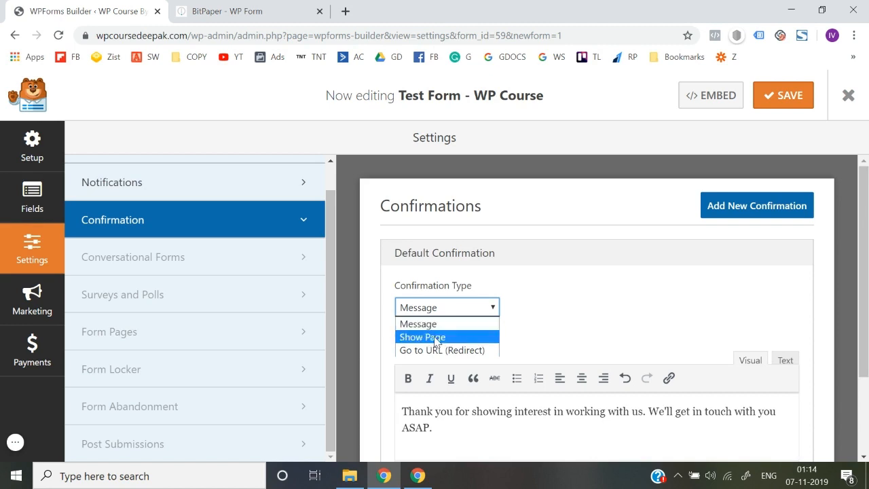
click(433, 336)
click(434, 357)
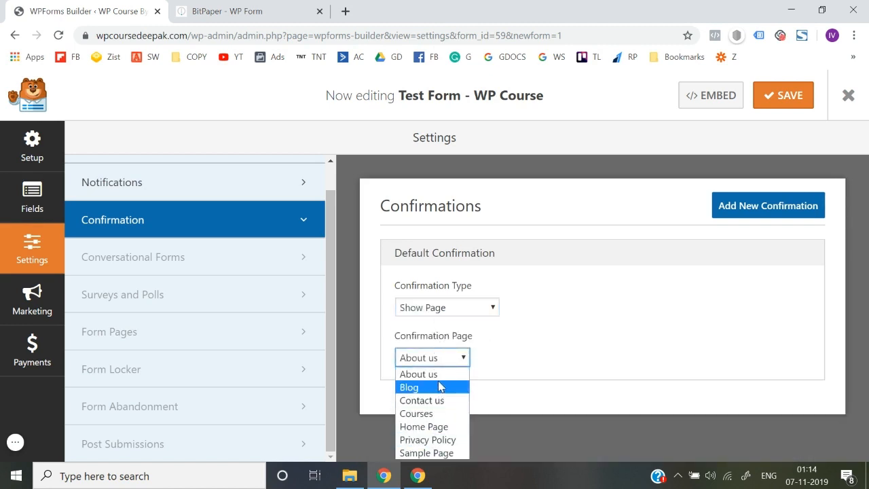
click(453, 314)
click(436, 325)
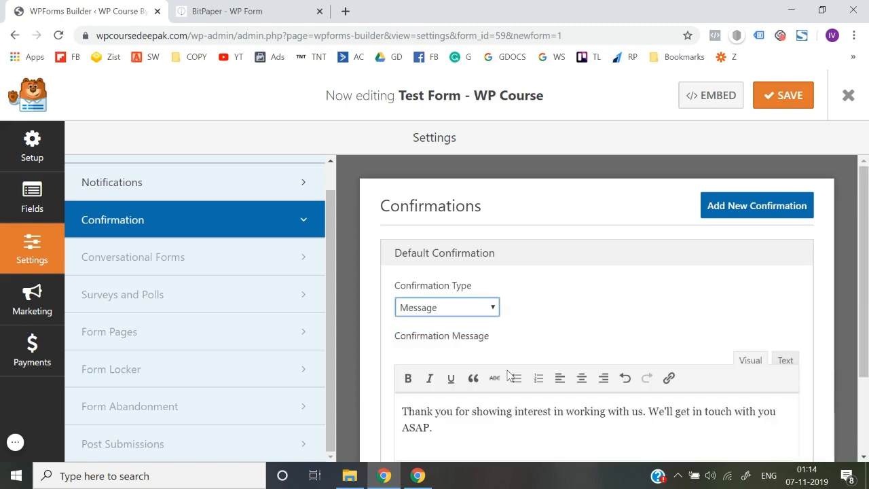
scroll(508, 375, down, 2)
scroll(509, 375, up, 2)
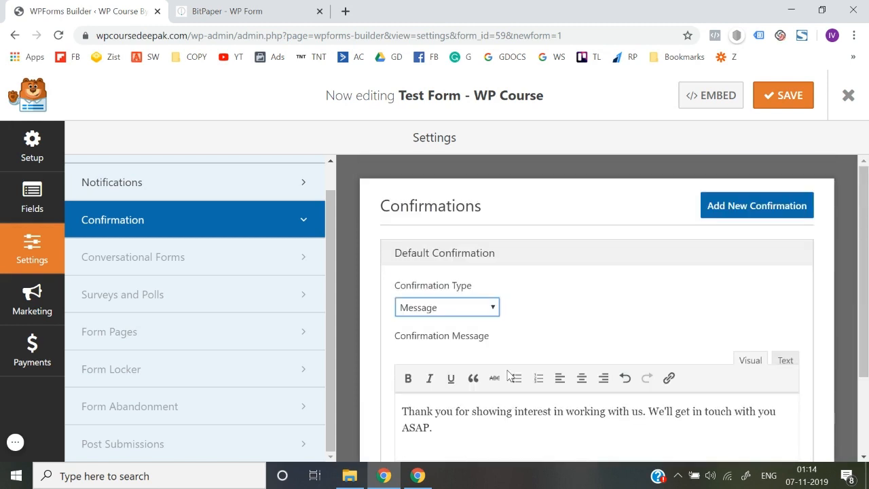
Step: Try adding a second confirmation, dismiss the PRO notice, and save the form
click(739, 215)
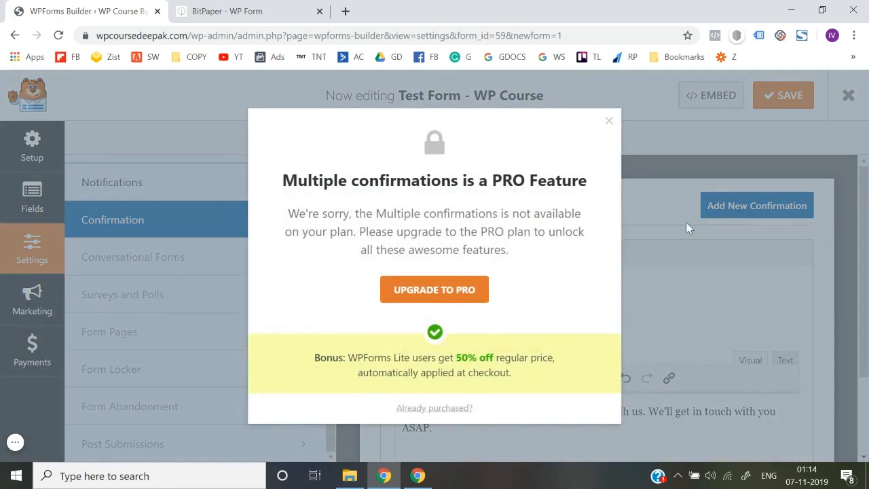
click(609, 122)
scroll(652, 278, down, 2)
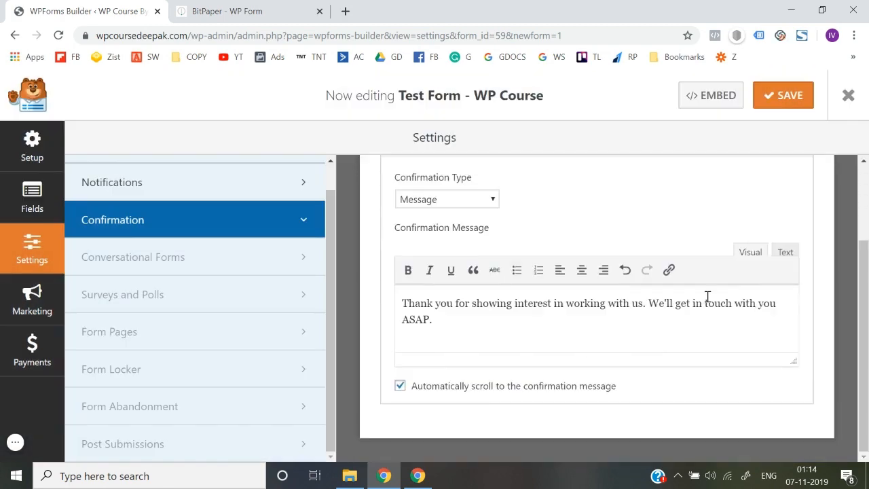
scroll(657, 239, up, 2)
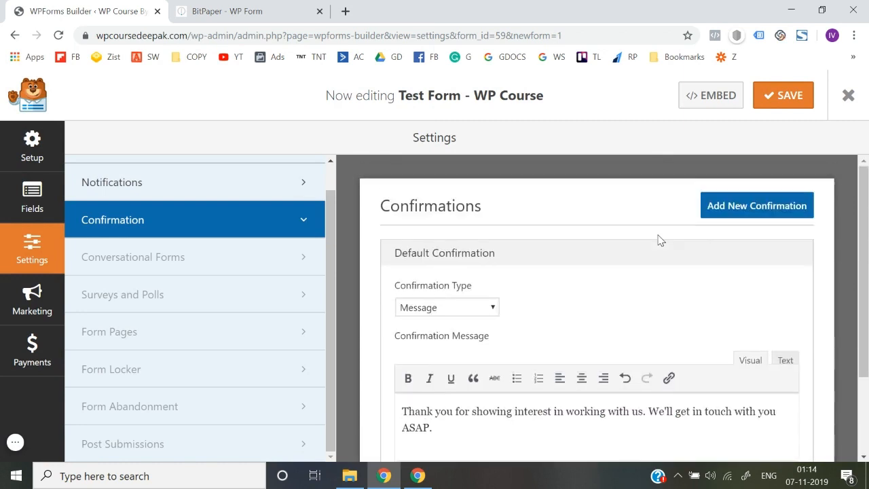
click(787, 95)
Step: View the General settings, then return to the Fields preview
scroll(245, 188, up, 1)
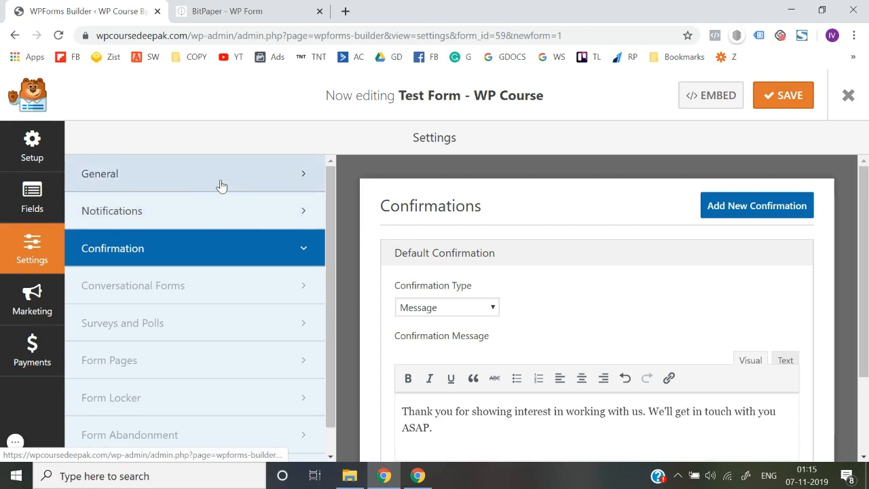
click(221, 185)
scroll(471, 346, down, 2)
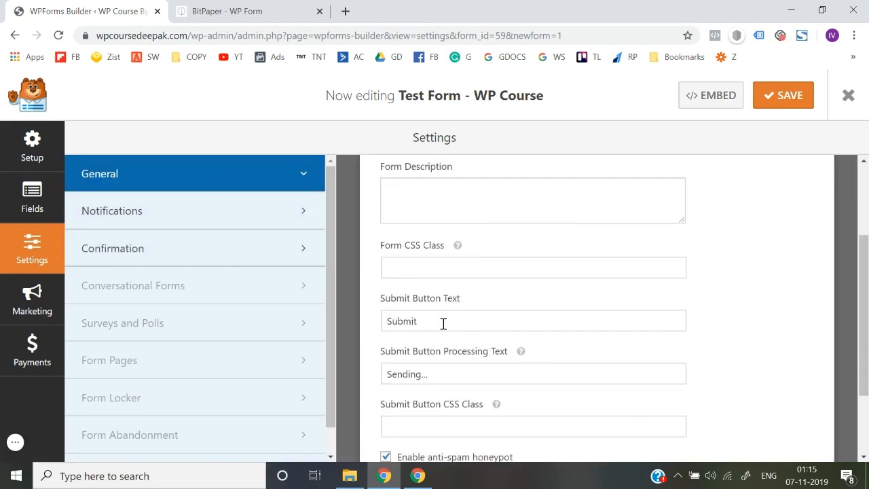
click(31, 194)
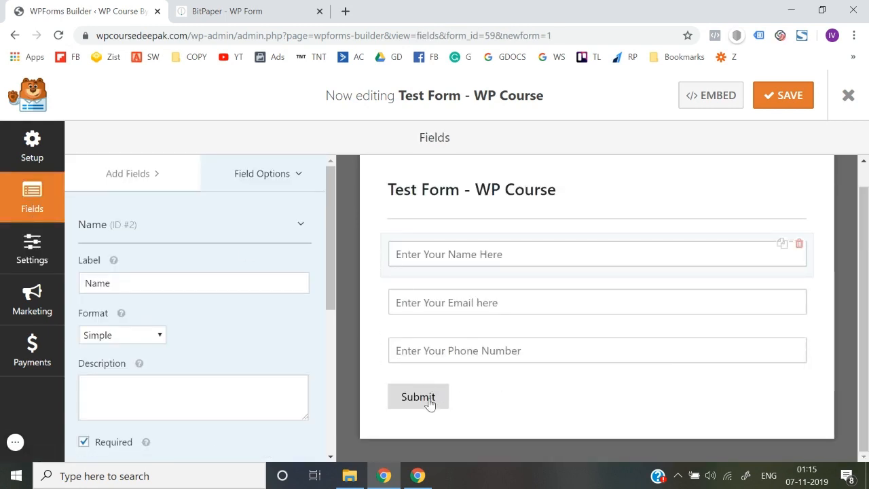
Step: Replace the 'Submit' button text with 'Yes! I want to Grow my Revenue.', save, and preview it
click(31, 257)
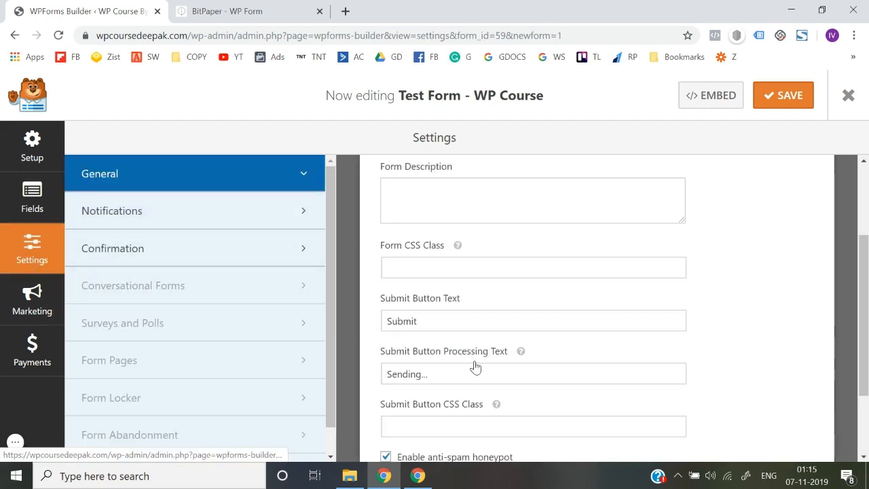
double_click(436, 320)
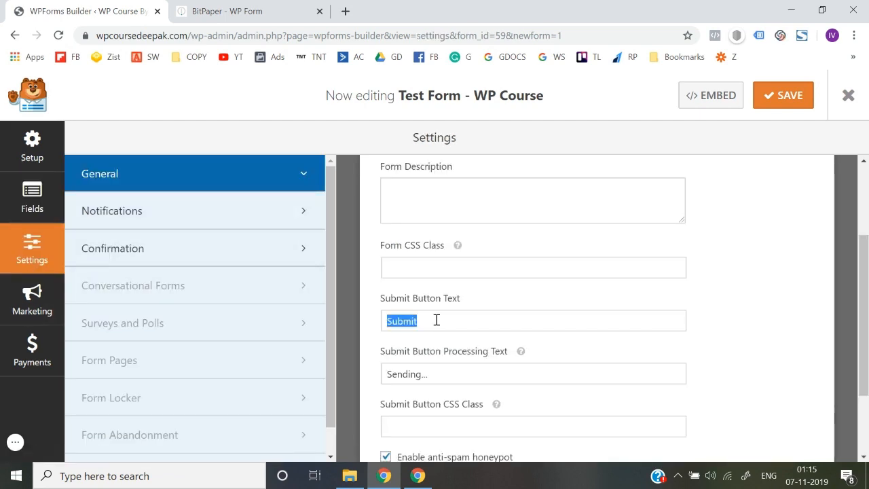
text(Yes! I want)
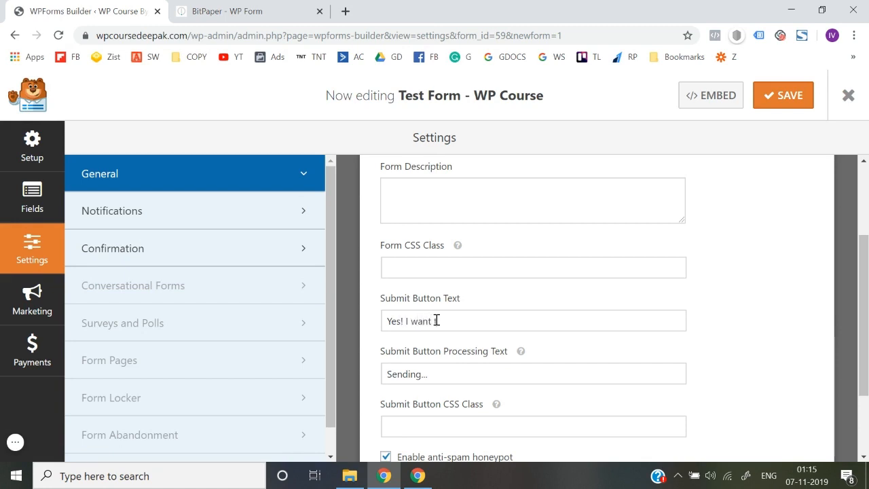
text(to Grow my Revenue)
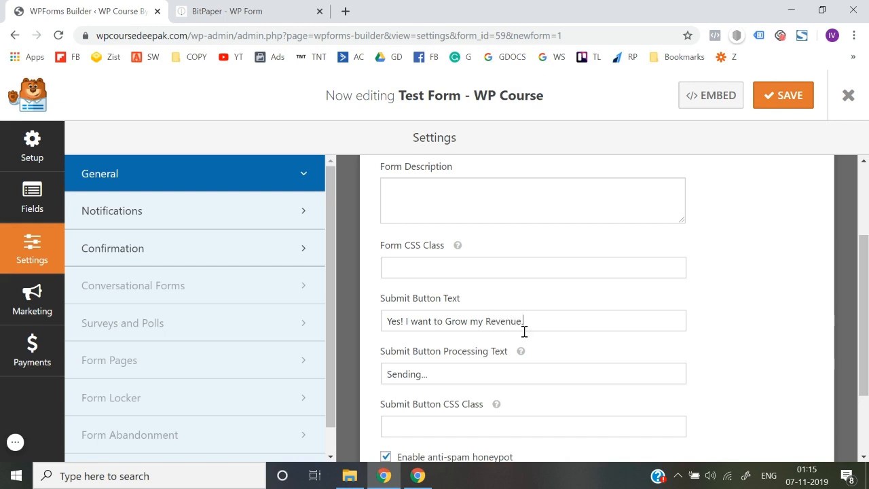
key(ctrl+a)
key(BackSpace)
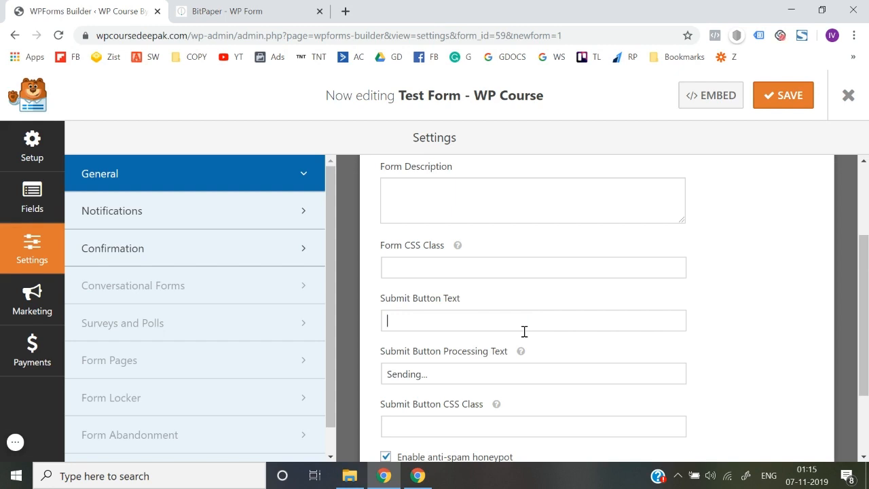
key(ctrl+z)
click(750, 325)
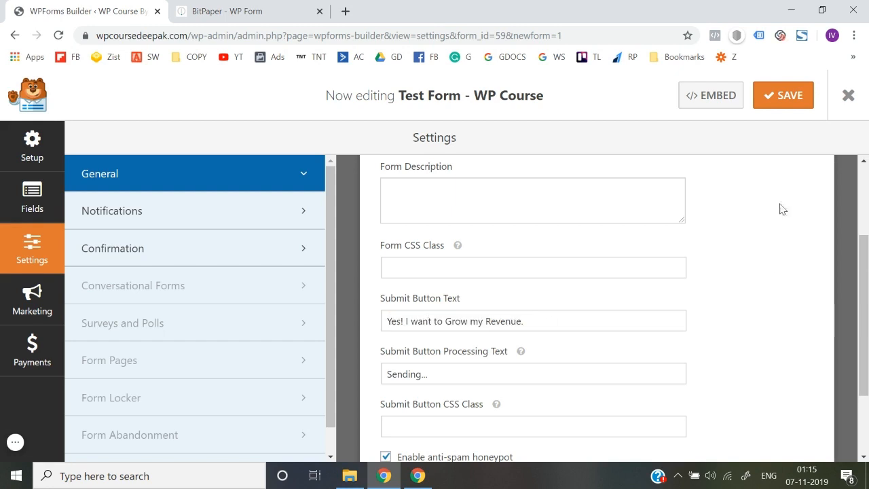
click(794, 96)
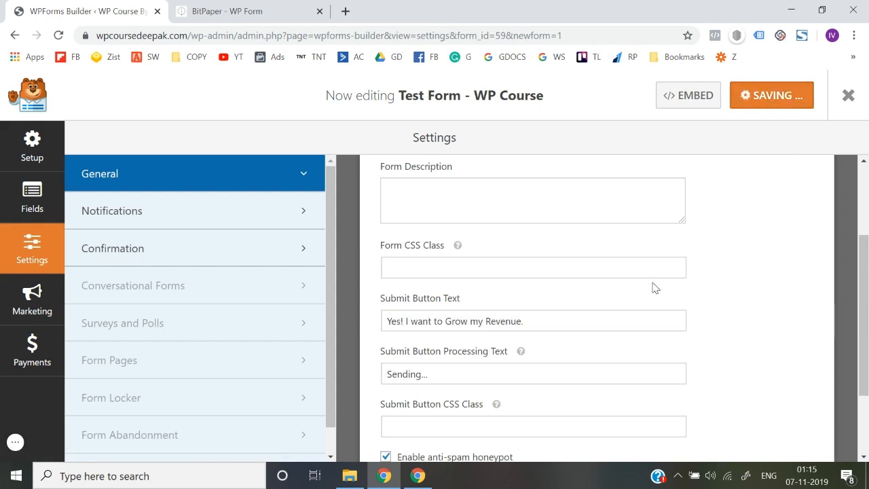
click(38, 190)
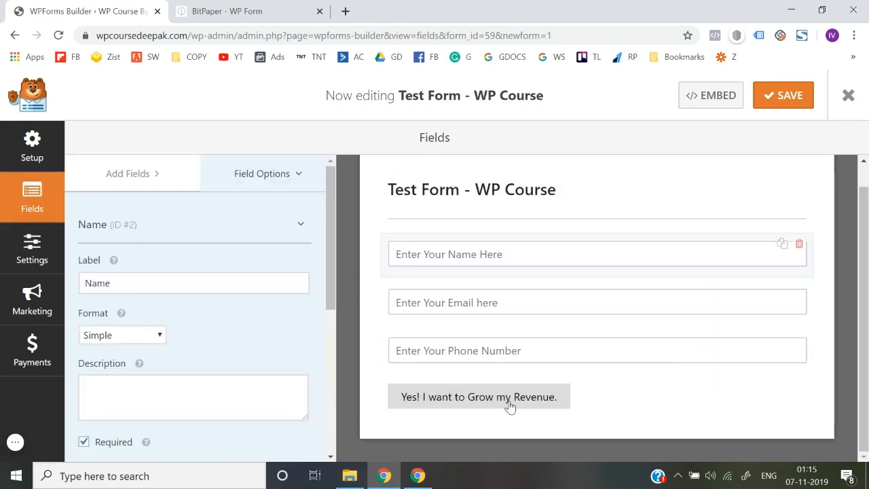
Step: Browse the Settings, Marketing, Fields and Setup sections of the builder
click(30, 252)
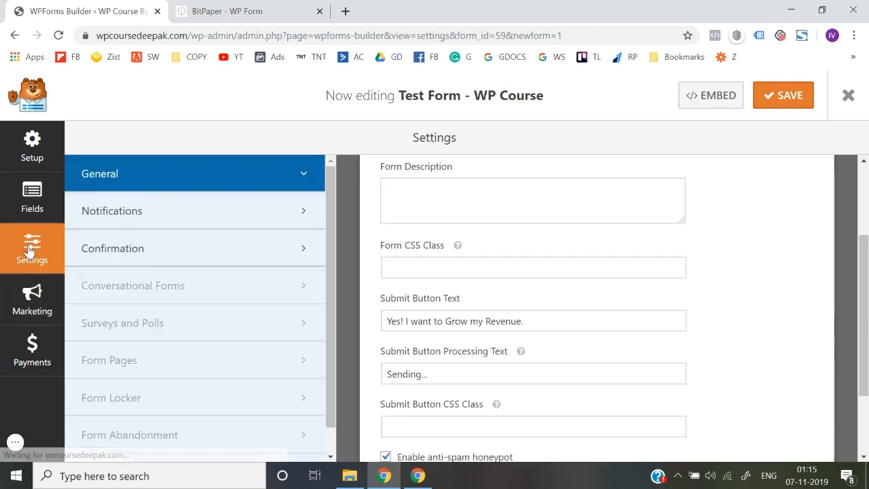
click(32, 313)
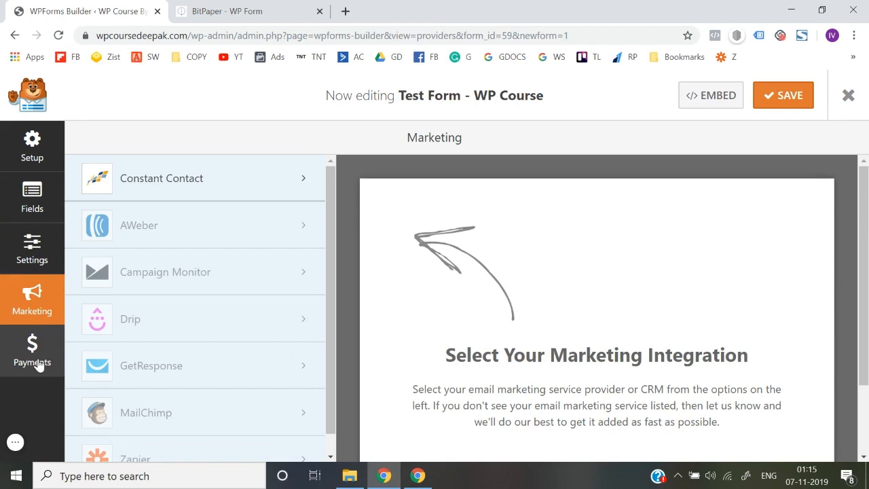
click(34, 251)
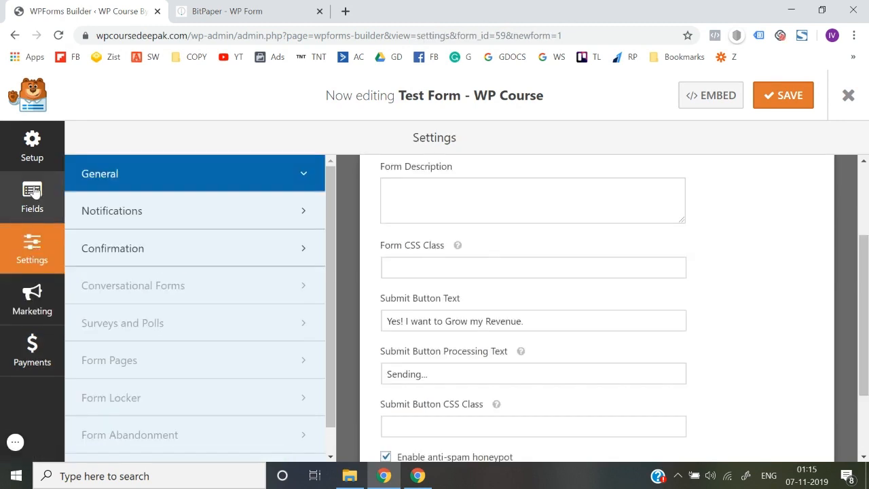
click(32, 200)
click(34, 153)
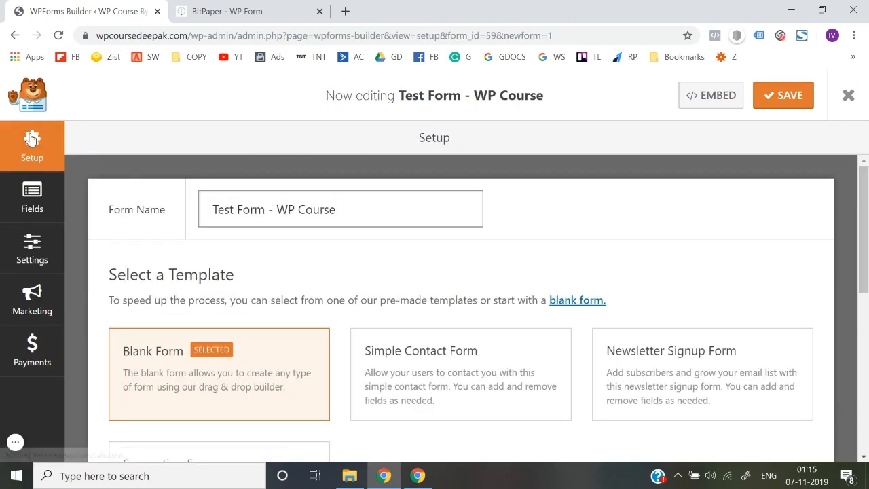
click(12, 204)
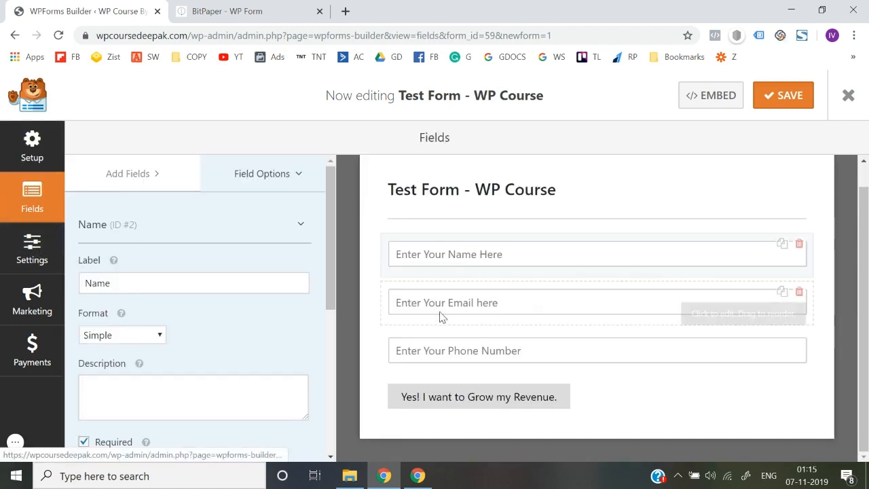
Step: Reopen Settings and scroll the General panel to the submit button options
scroll(296, 376, down, 1)
scroll(297, 377, down, 1)
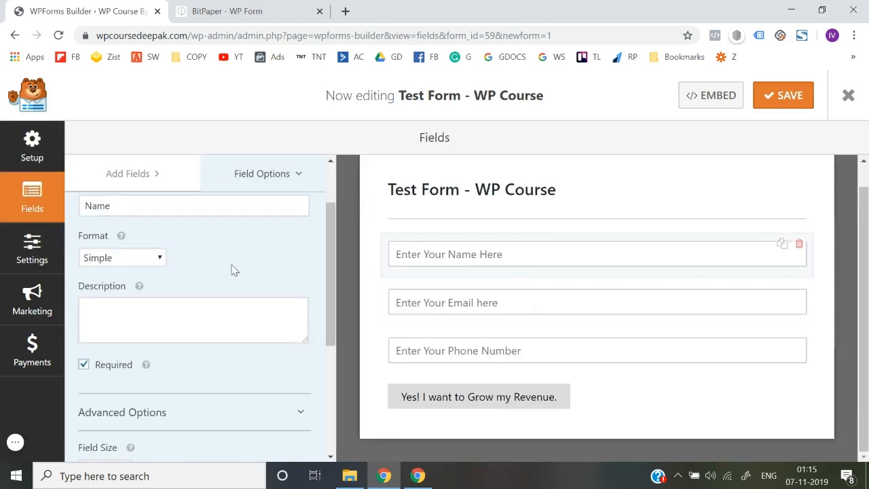
click(53, 253)
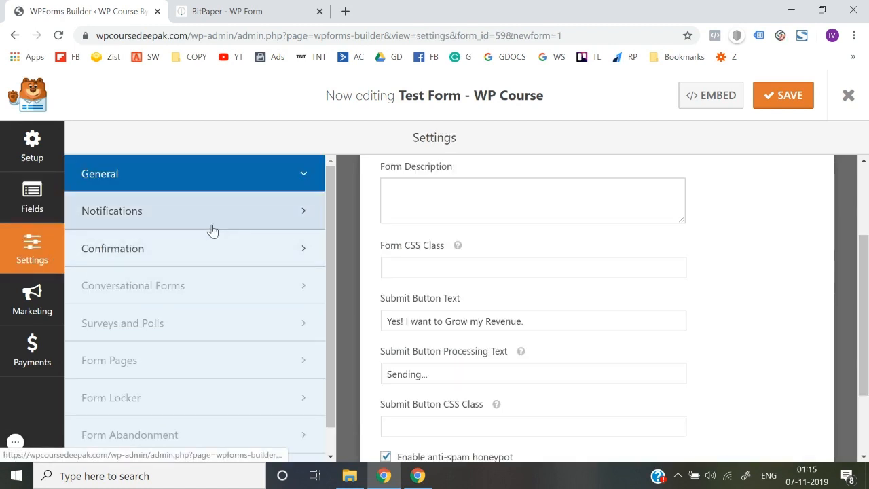
scroll(441, 314, down, 1)
scroll(441, 321, up, 3)
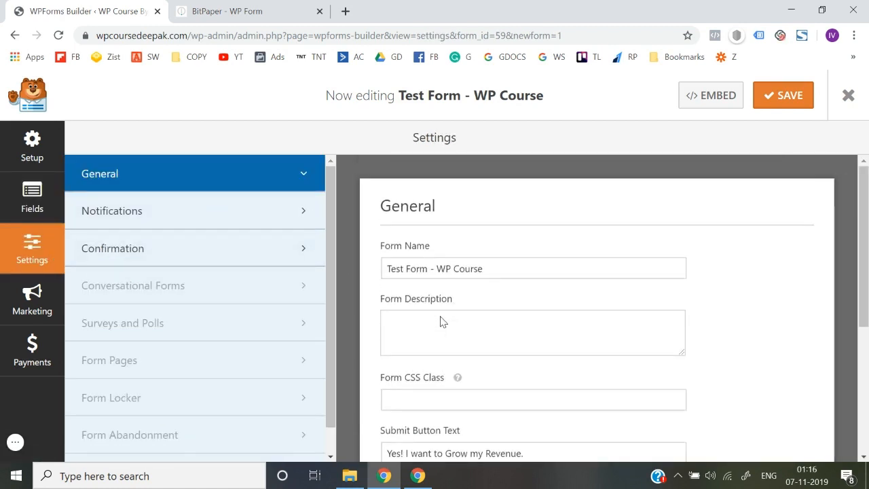
scroll(442, 318, down, 4)
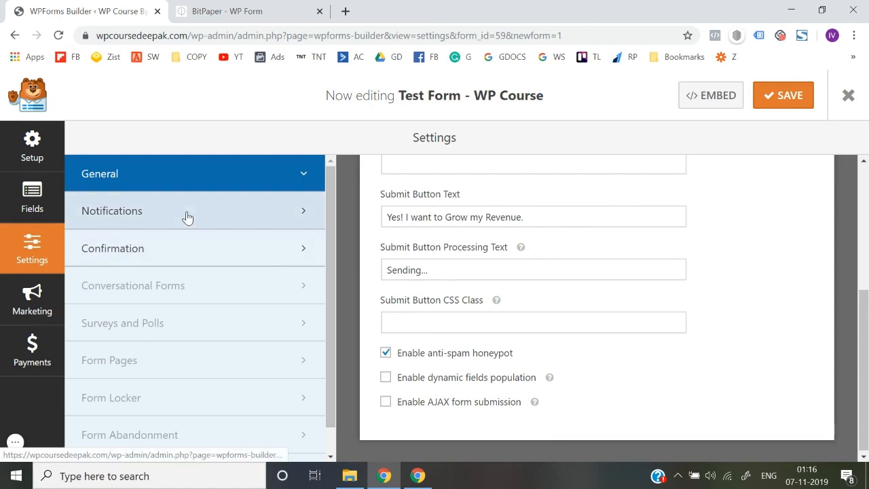
Step: Review the Default Notification sent to {admin_email}, then save the form
click(188, 217)
scroll(459, 316, up, 4)
scroll(459, 316, down, 2)
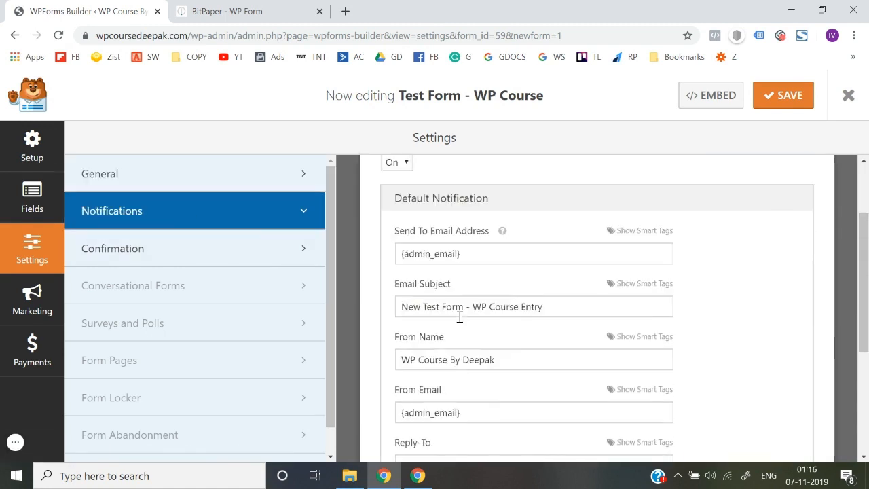
scroll(460, 316, up, 2)
scroll(459, 319, down, 2)
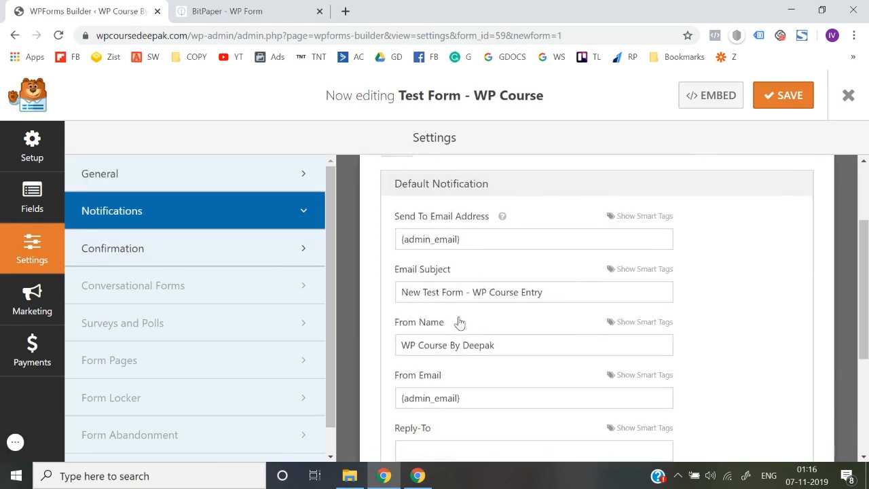
scroll(459, 322, down, 3)
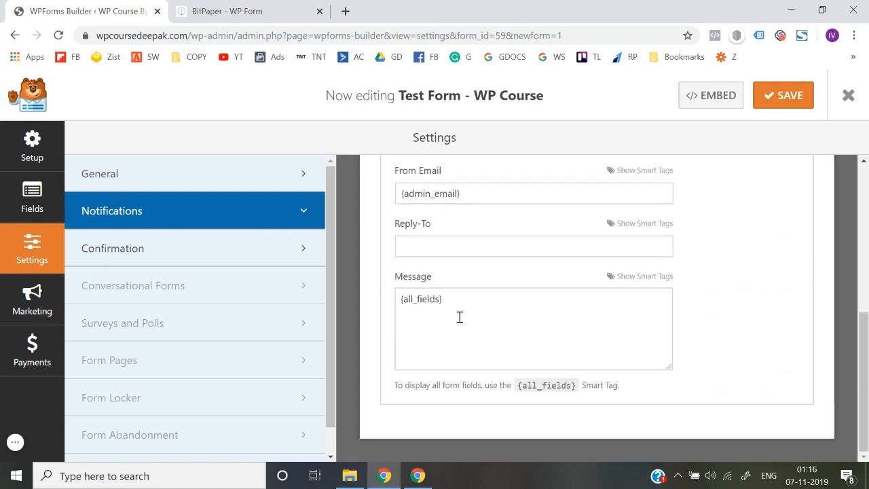
scroll(459, 319, up, 5)
click(781, 97)
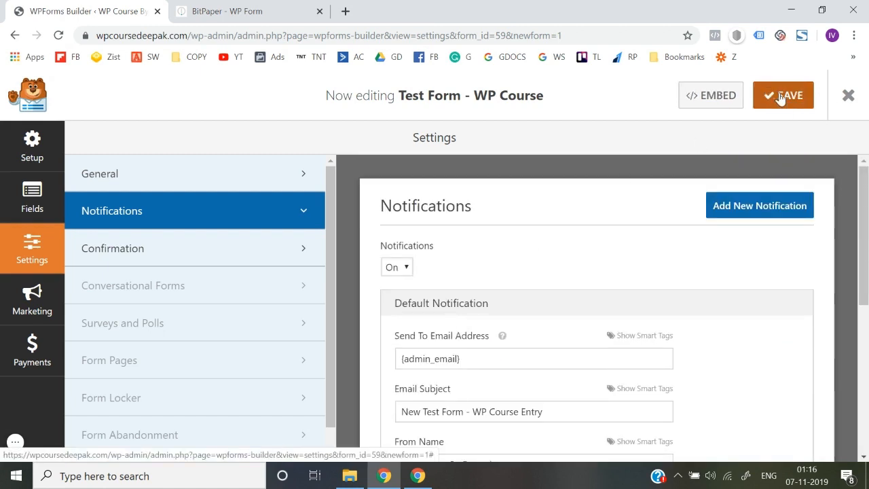
Step: Select the Test Form's [wpforms id="59"] embed shortcode, then exit the form builder
click(712, 109)
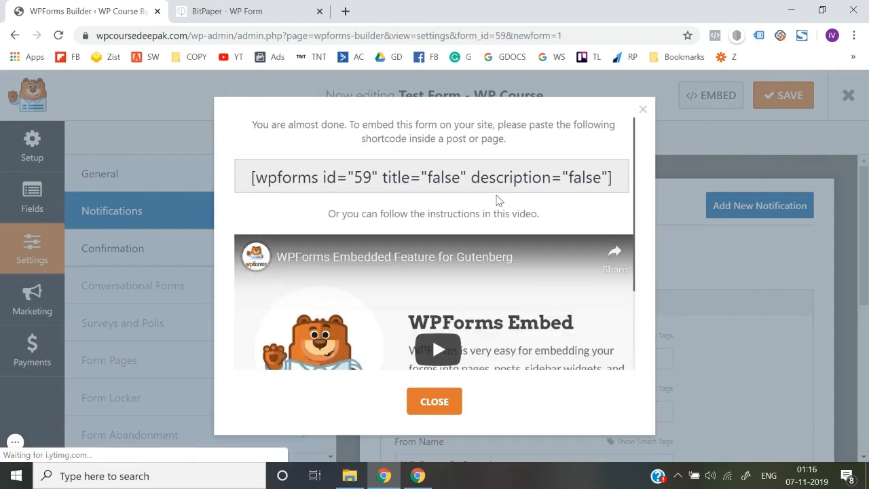
click(643, 111)
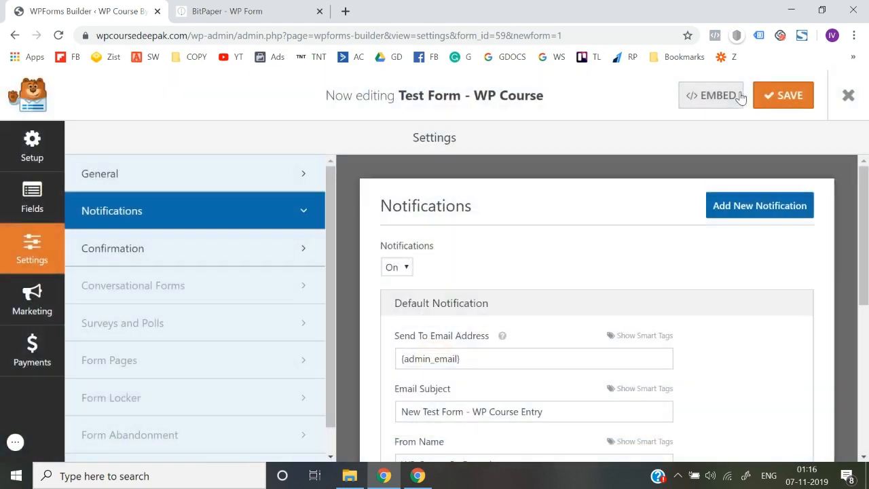
click(714, 96)
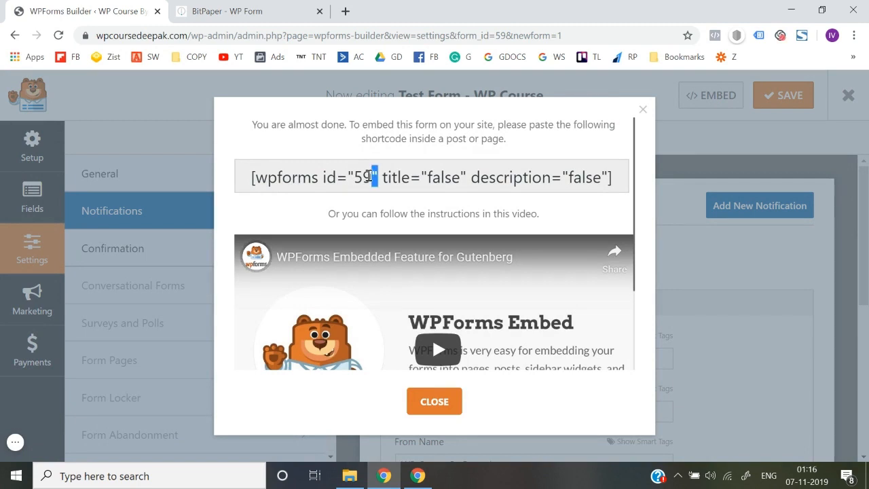
triple_click(368, 175)
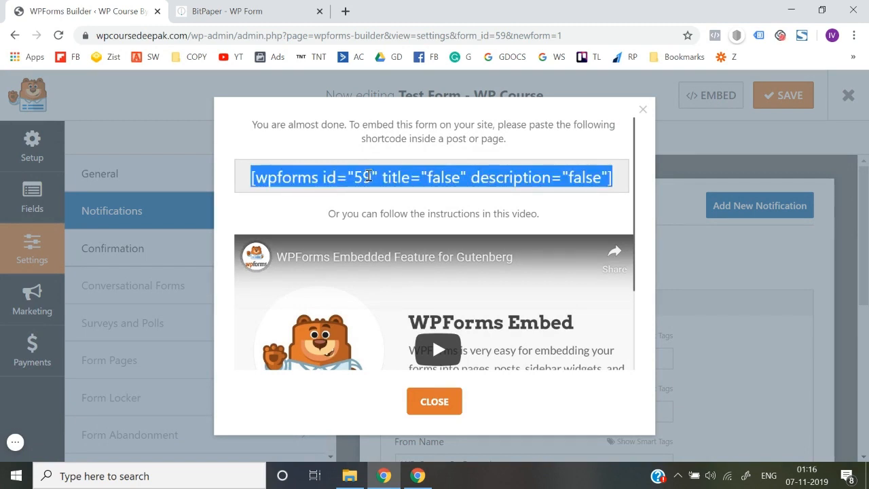
click(432, 403)
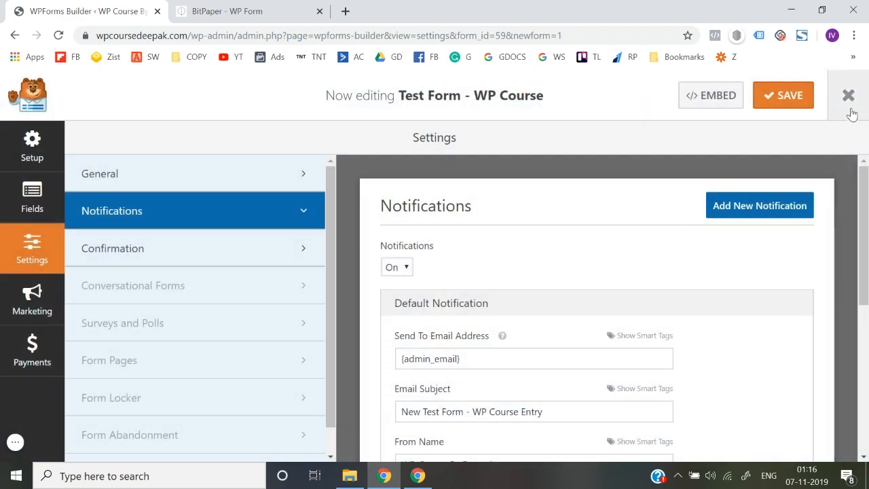
click(847, 97)
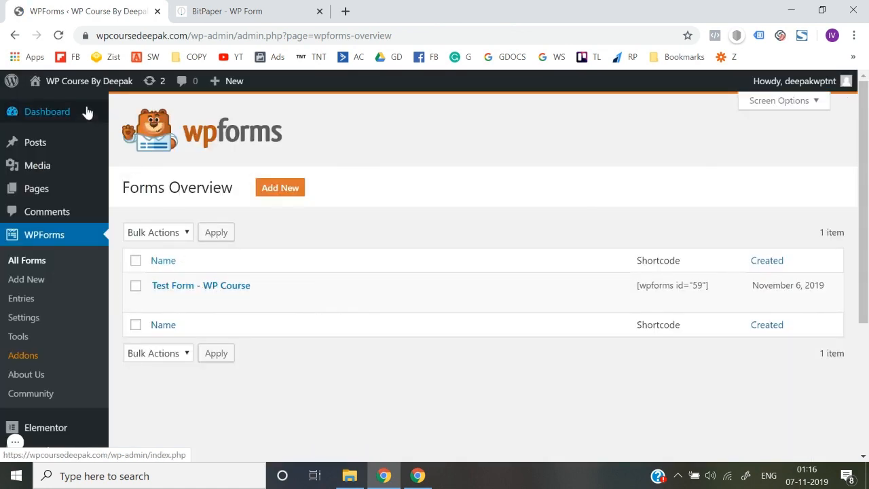
Step: Open the live site's homepage in a second tab beside the WPForms admin
mouse_move(86, 89)
right_click(51, 110)
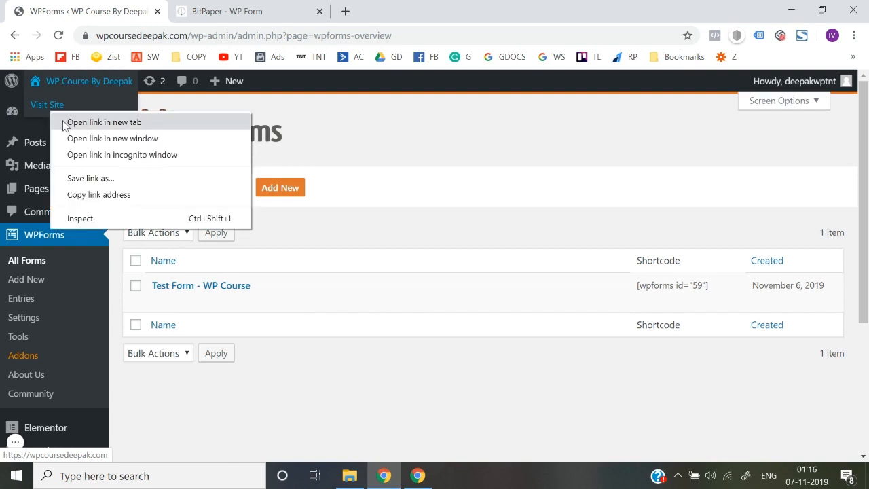
click(66, 124)
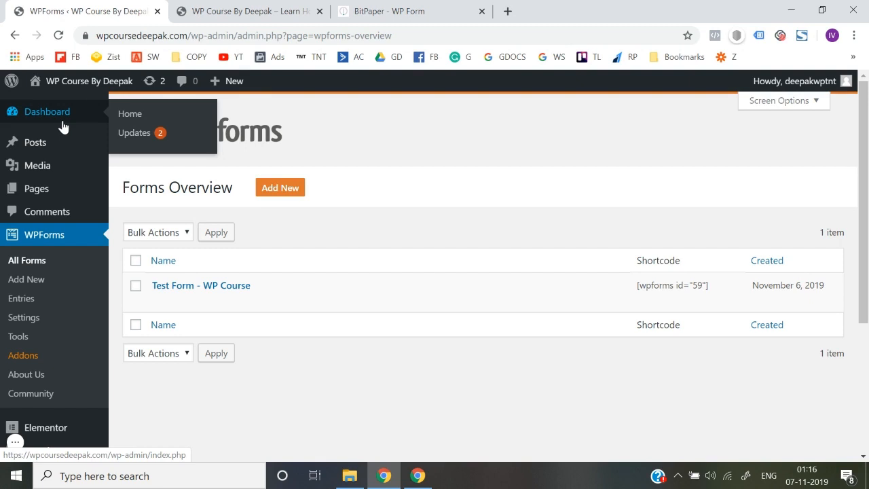
right_click(121, 120)
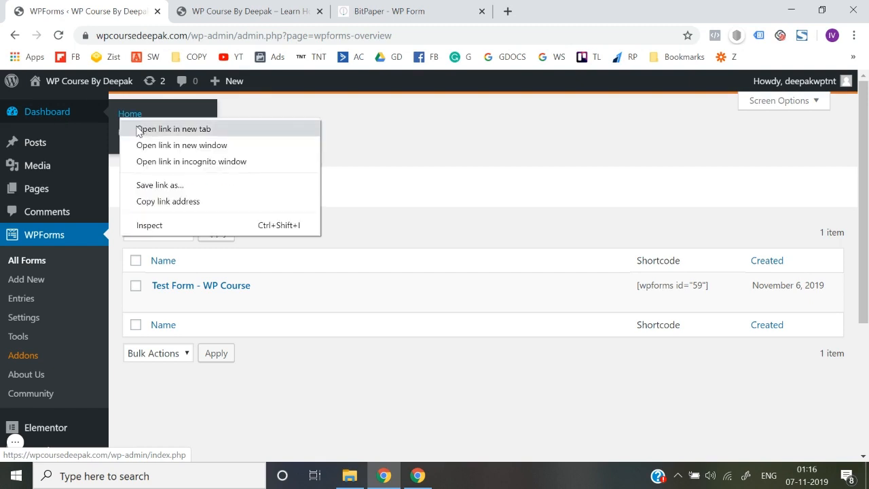
click(138, 129)
click(408, 10)
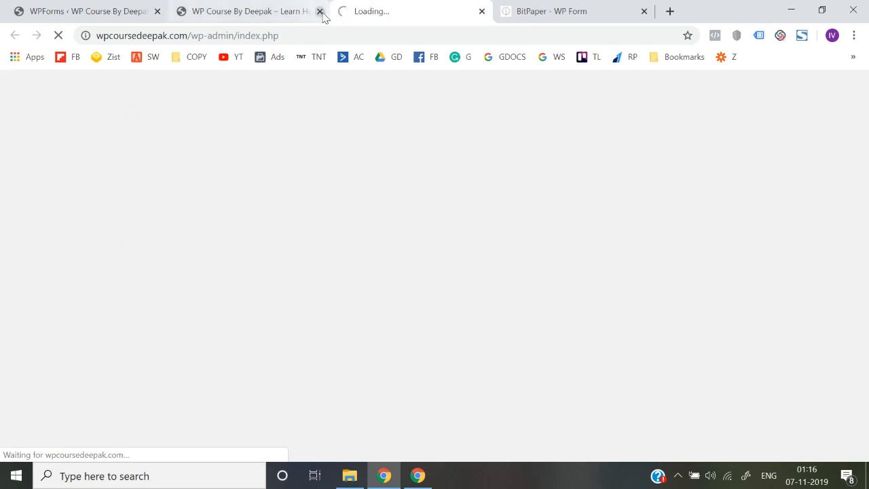
click(320, 11)
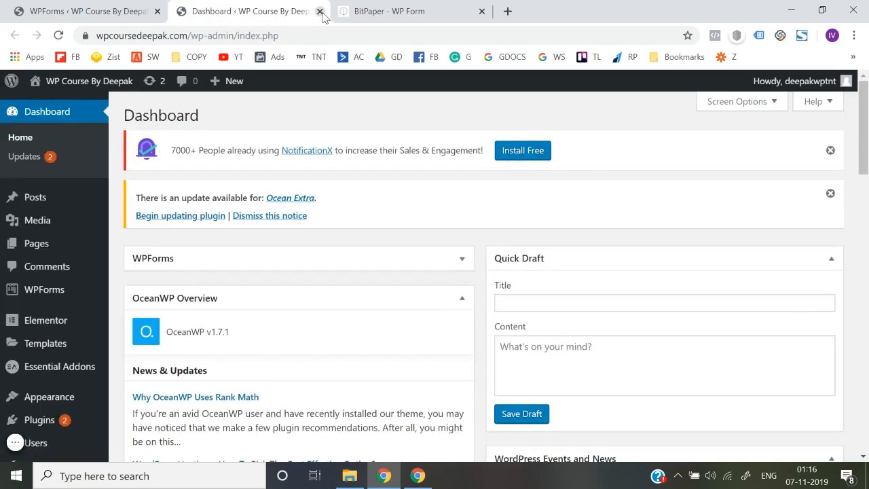
mouse_move(64, 87)
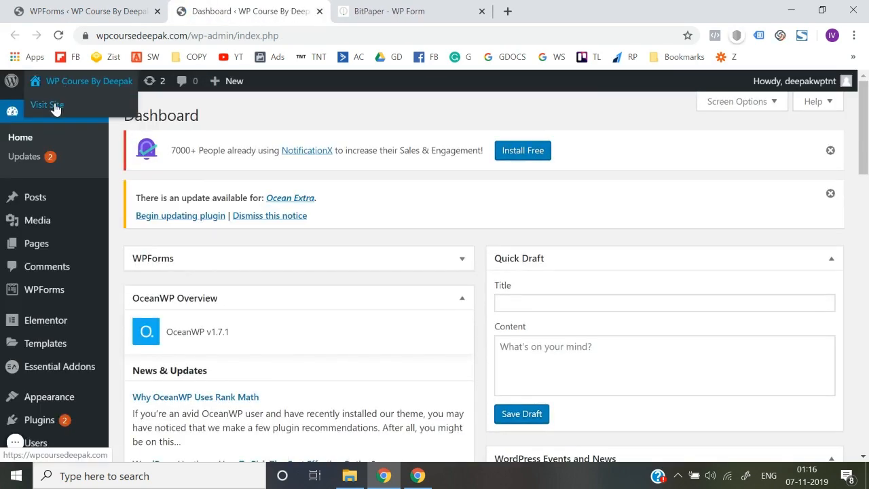
click(55, 107)
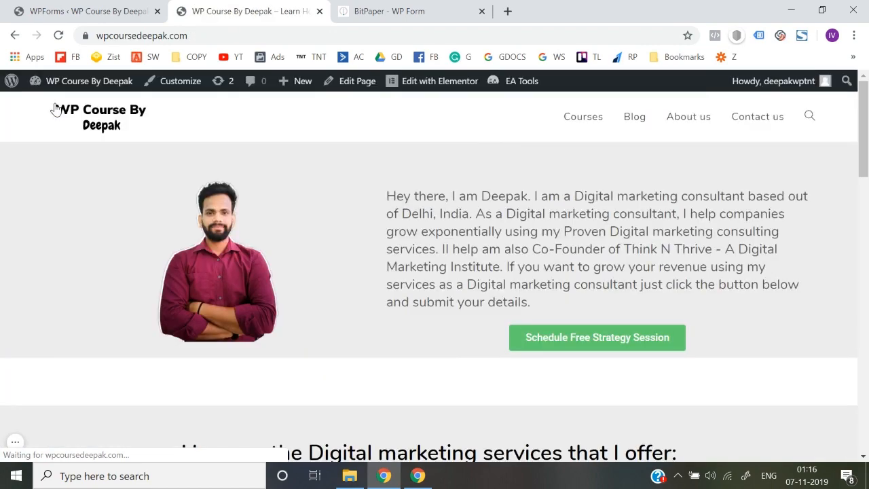
Step: Scroll the live homepage down to its latest posts, then launch Edit with Elementor
scroll(340, 420, down, 10)
scroll(341, 420, down, 9)
scroll(341, 420, up, 6)
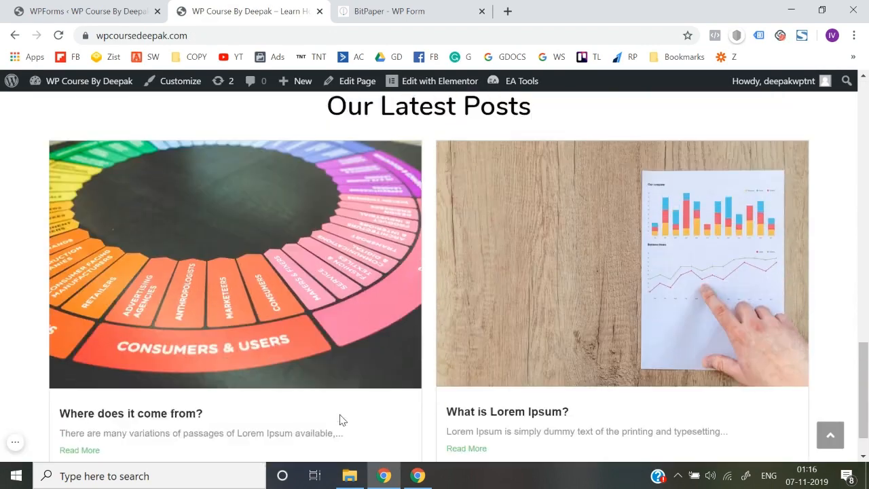
scroll(341, 420, up, 6)
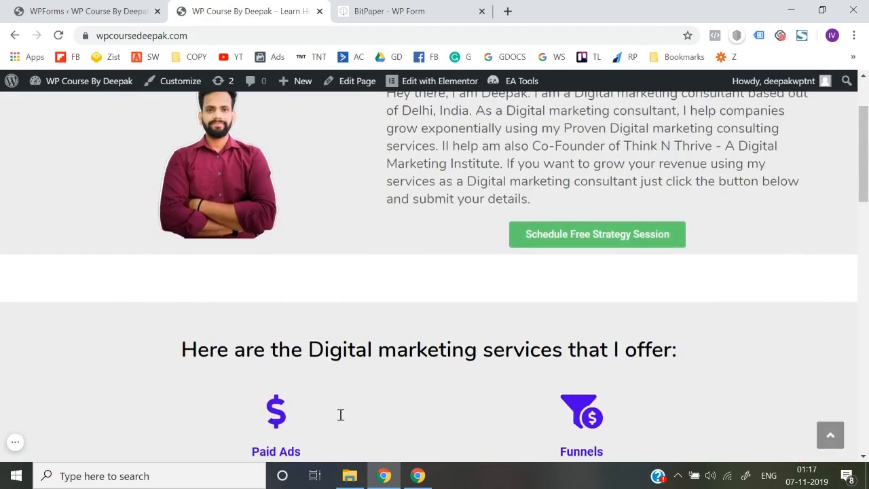
scroll(339, 414, down, 5)
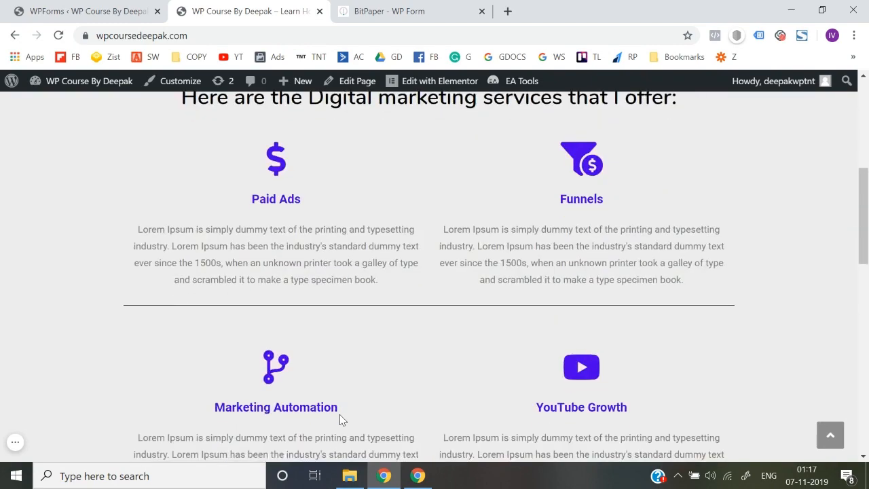
scroll(344, 385, down, 8)
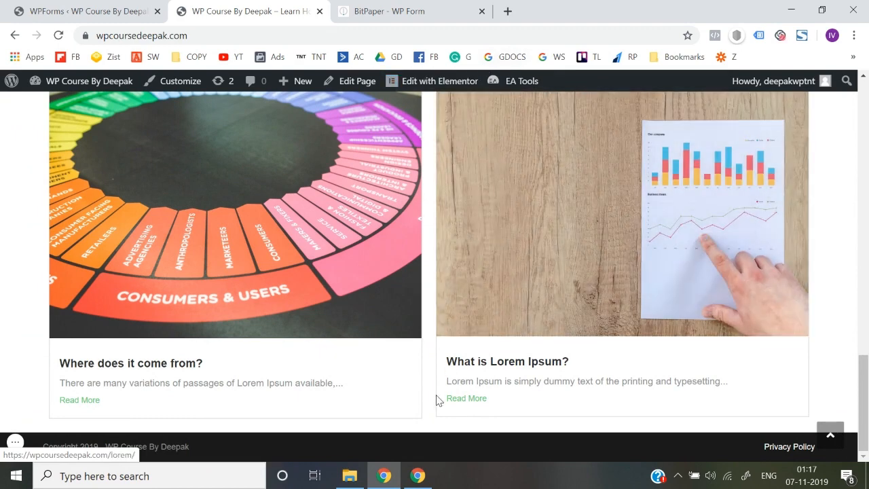
click(456, 85)
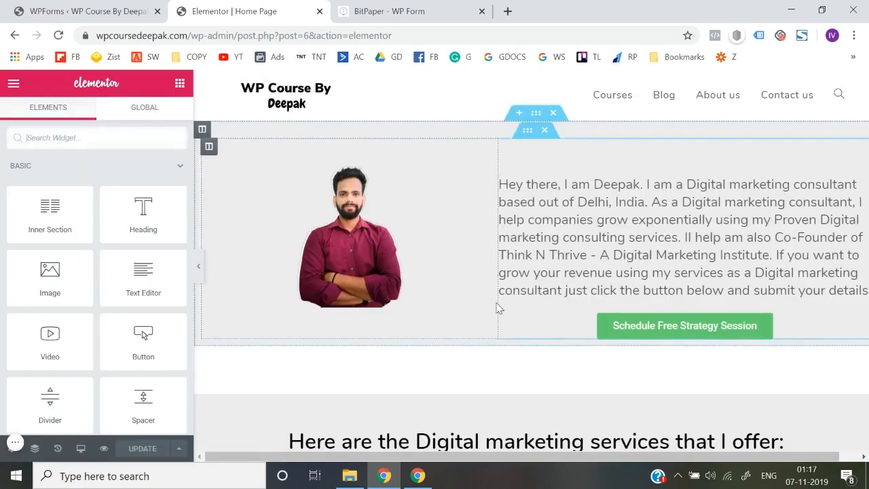
Step: Add a new single-column section at the bottom of the homepage
scroll(496, 309, down, 10)
scroll(496, 309, down, 5)
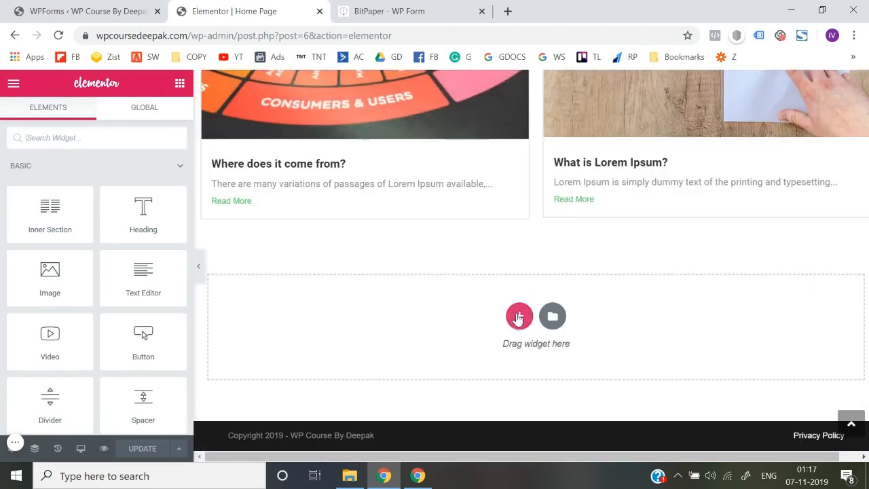
click(519, 316)
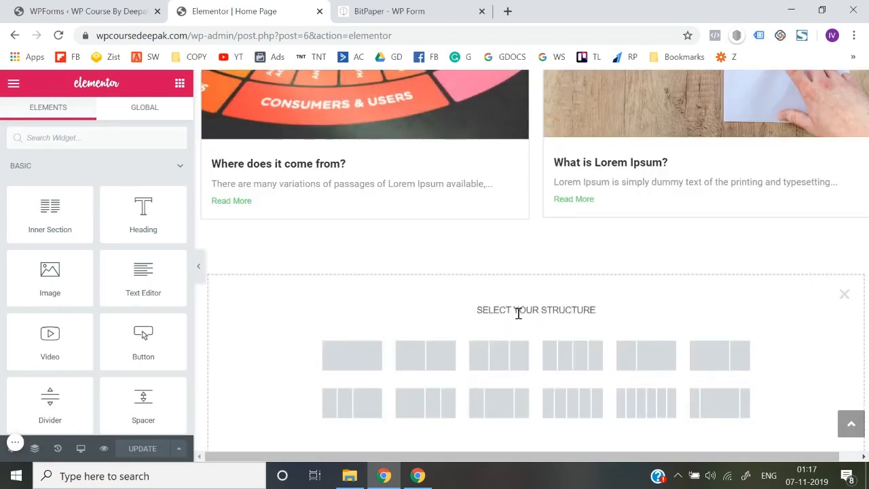
click(352, 355)
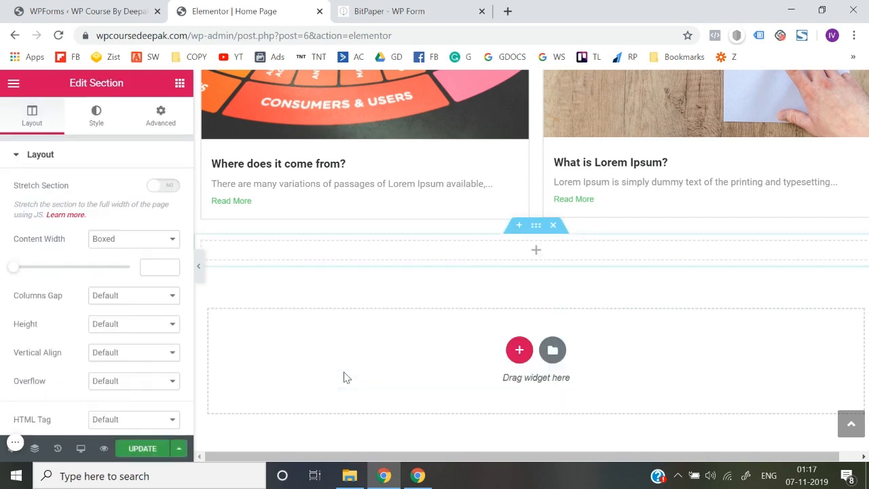
click(527, 255)
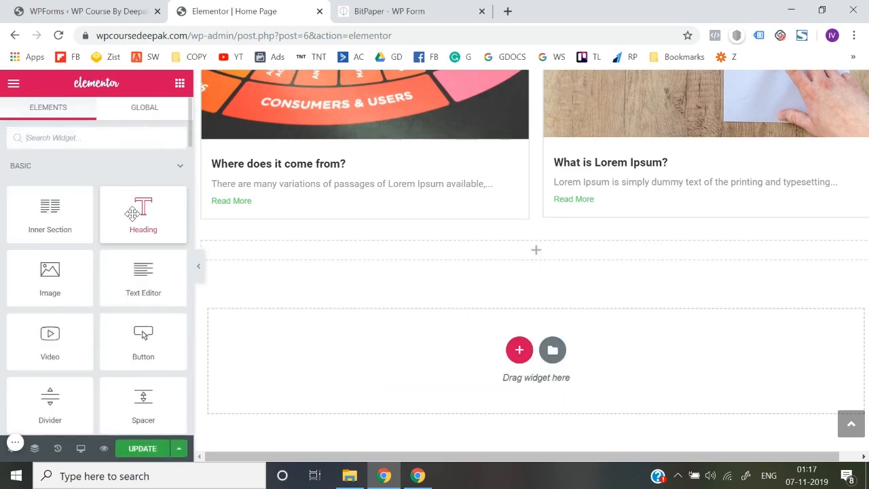
Step: Give the section a light grey #f2f2f2 background and drop a Heading widget into it
mouse_move(528, 255)
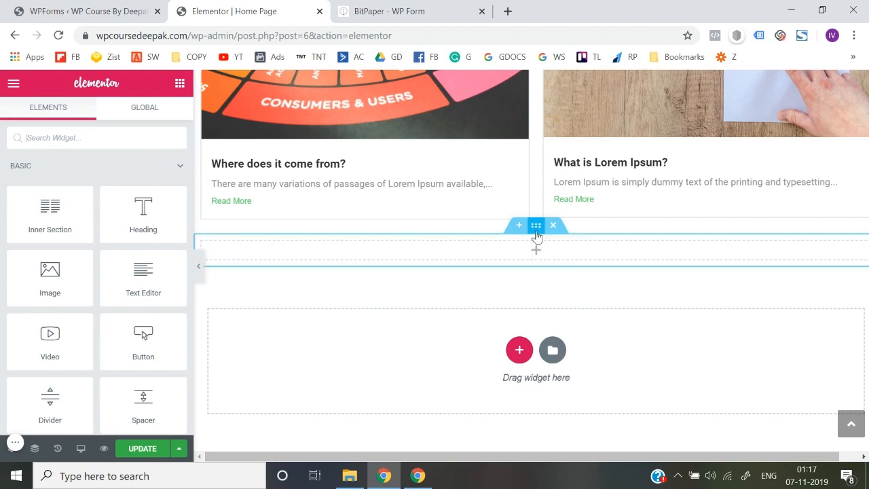
click(536, 234)
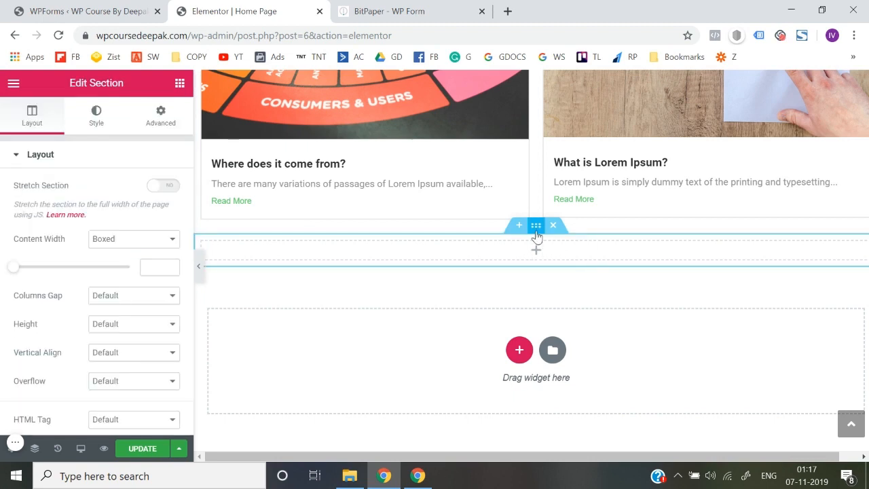
click(108, 110)
click(99, 218)
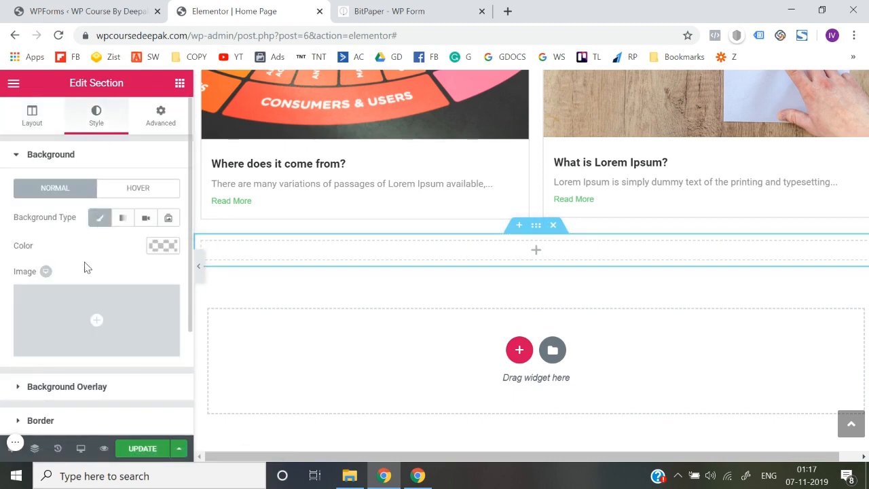
click(163, 245)
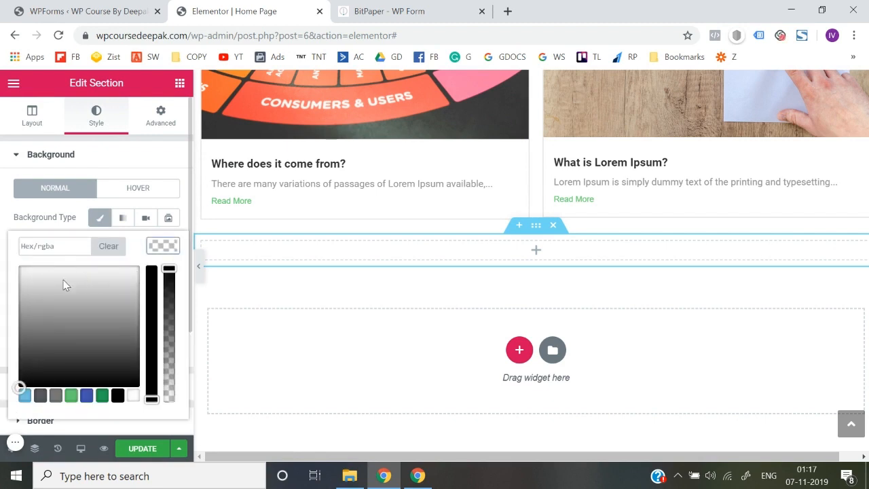
click(29, 271)
click(3, 257)
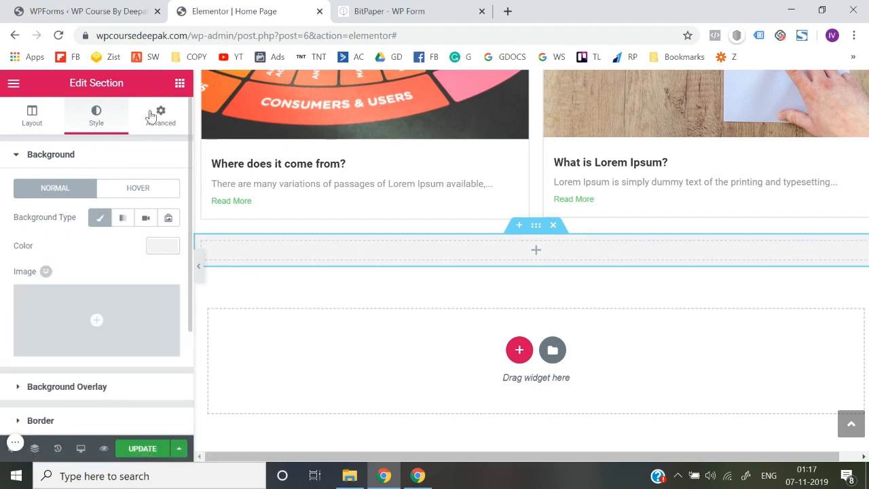
click(180, 82)
drag(151, 207, 538, 258)
Step: Replace the placeholder title with 'Interested in growing your Revenue? Schedule your free strategy session by submitting the below form', correcting typos
click(106, 211)
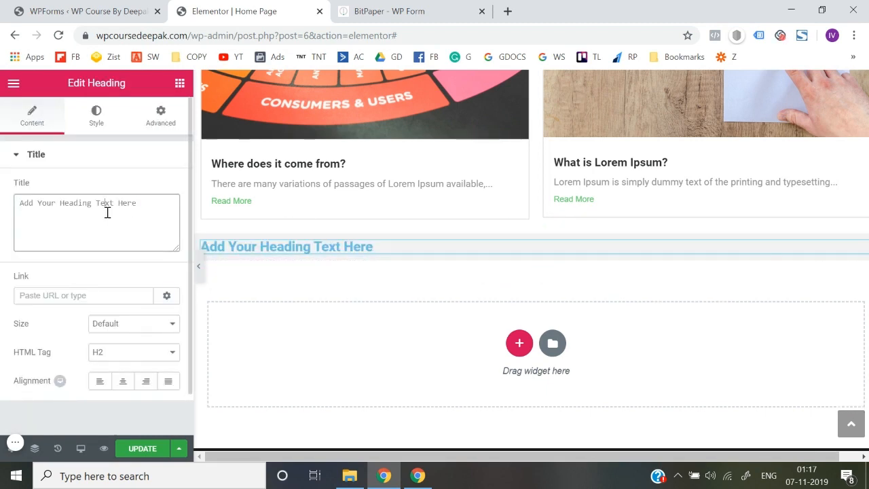
key(ctrl+a)
text(Schedule )
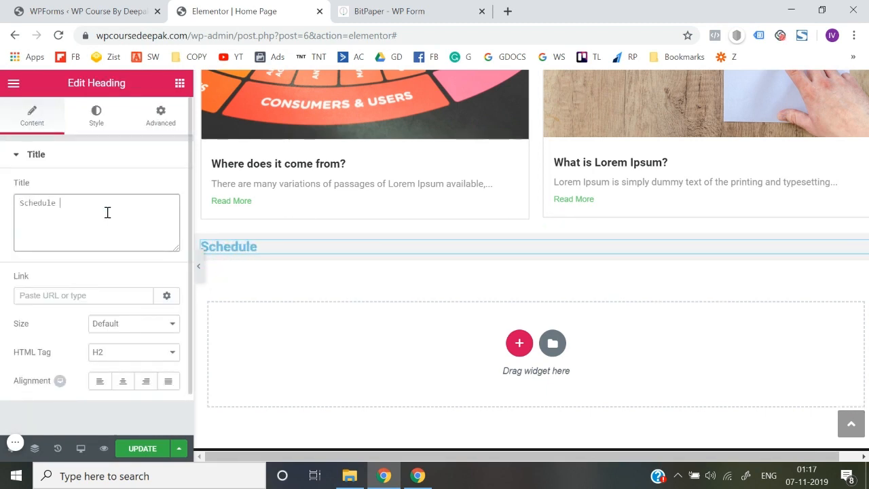
text(Your Free)
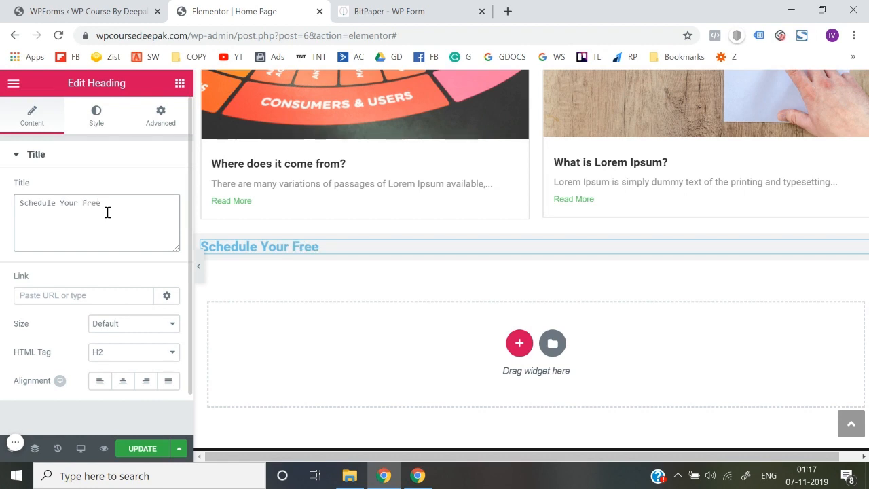
key(ctrl+a)
key(BackSpace)
text(In)
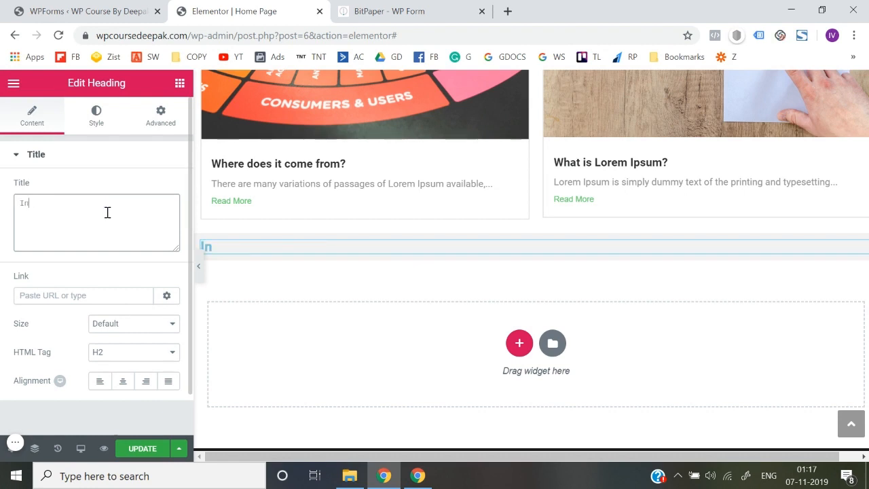
text(terested in)
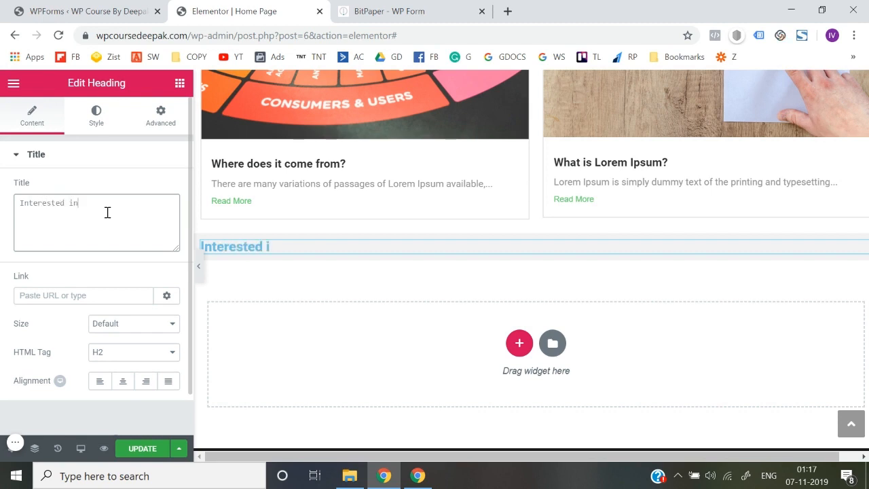
text( growing y)
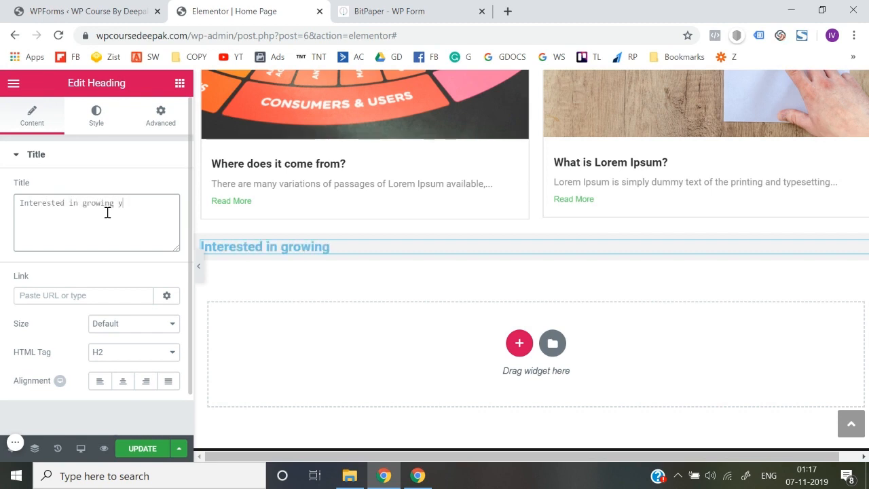
text(our Reven)
text(ue? Sch)
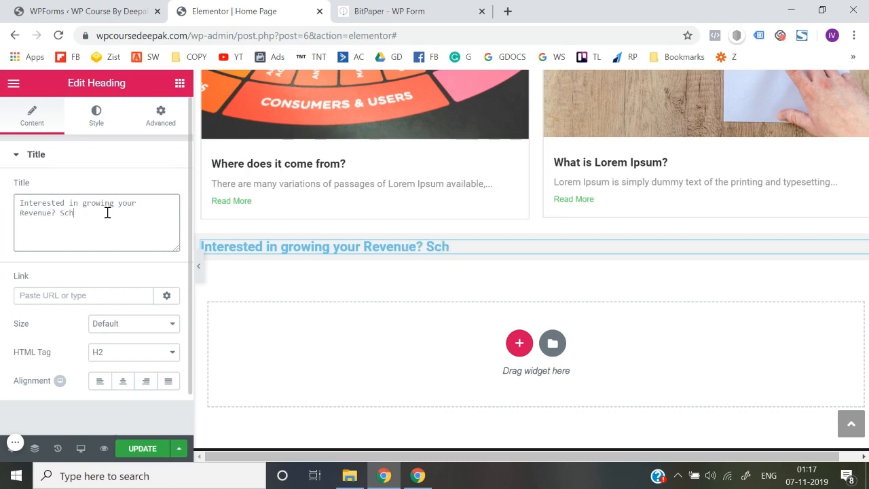
text(ed)
key(BackSpace)
text(edule y)
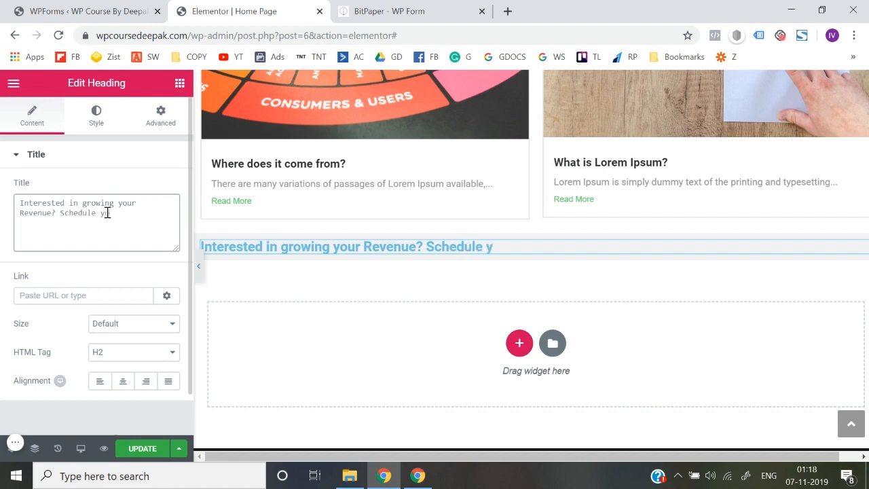
text(our free stra)
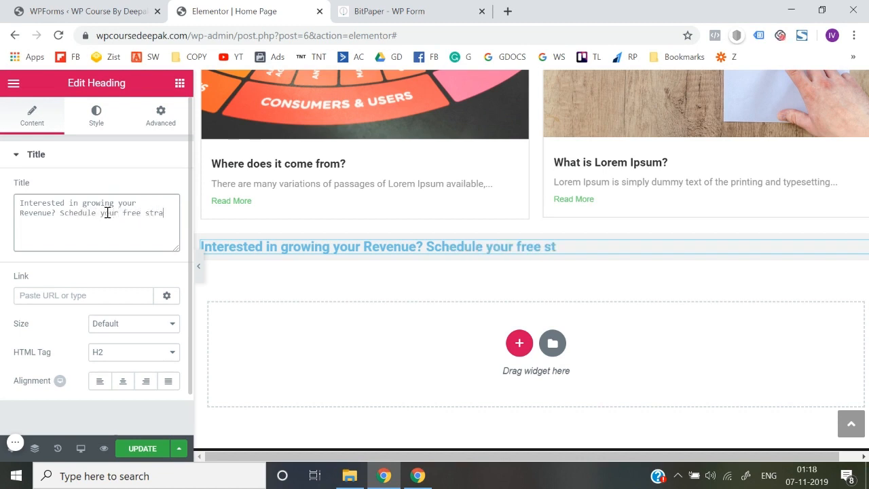
text(ttegy)
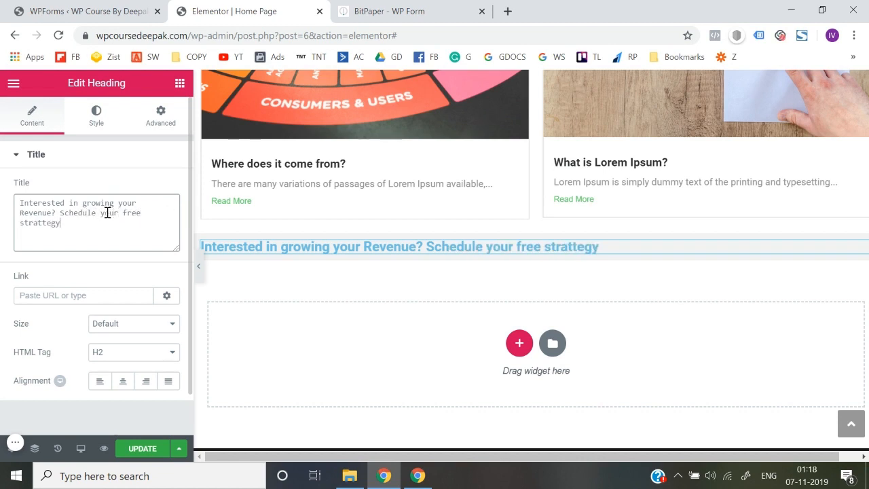
key(BackSpace)
key(BackSpace)
key(BackSpace)
key(BackSpace)
text(egy sessionb )
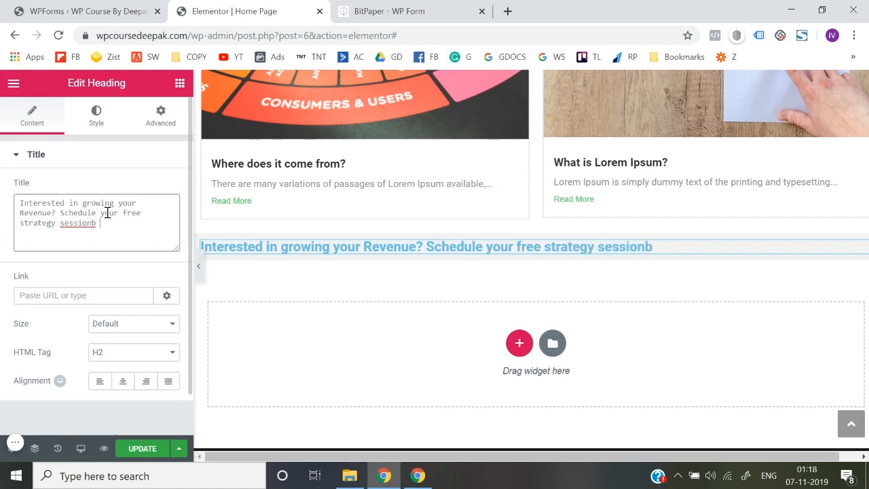
text(y submi)
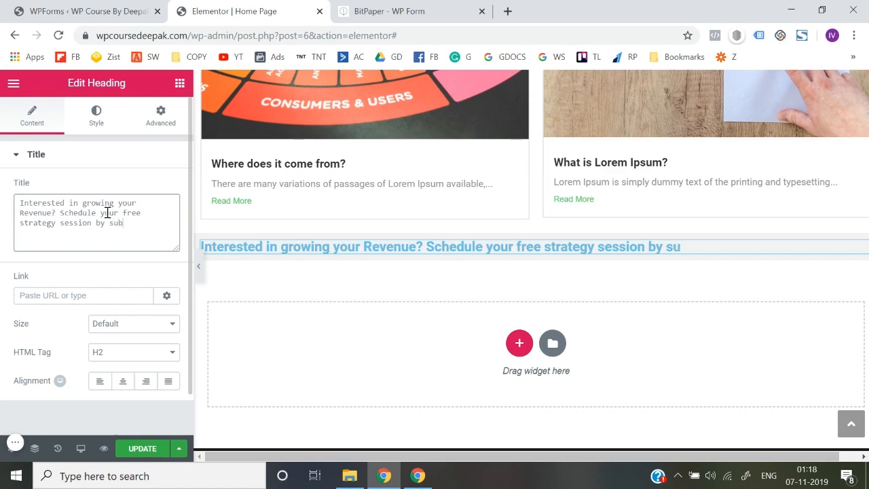
text(ttin the)
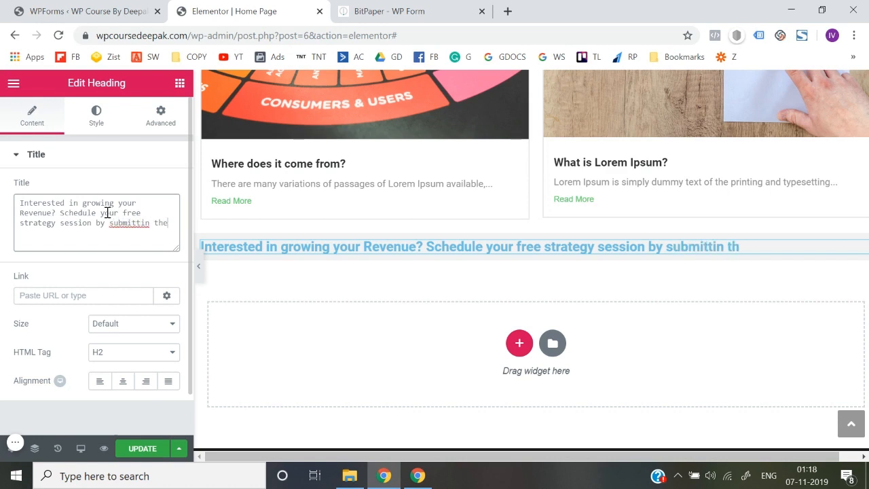
key(BackSpace)
key(BackSpace)
key(BackSpace)
key(BackSpace)
text(g the below form.)
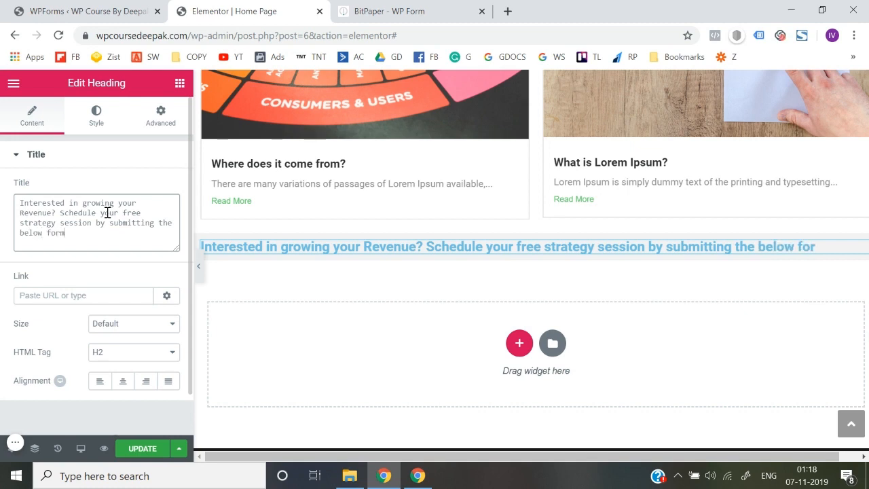
Step: Set the heading to Nunito at 27 px with black text
click(96, 114)
click(162, 217)
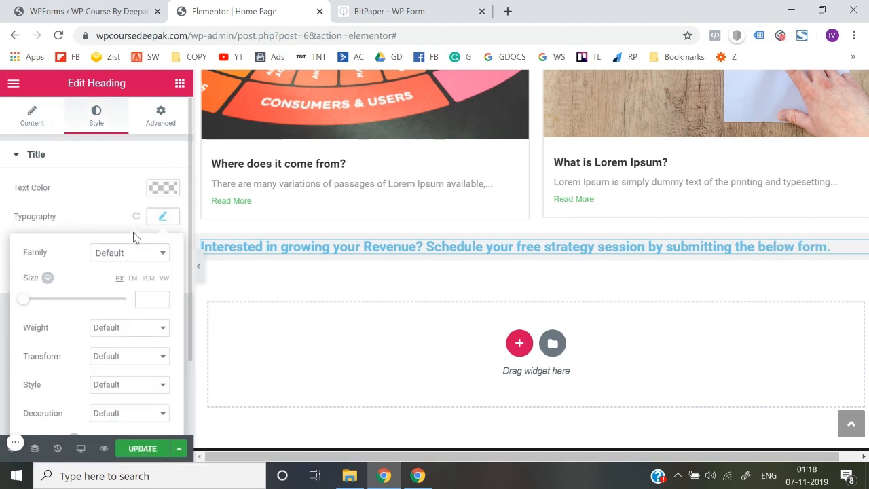
click(123, 256)
text(nuni)
key(Return)
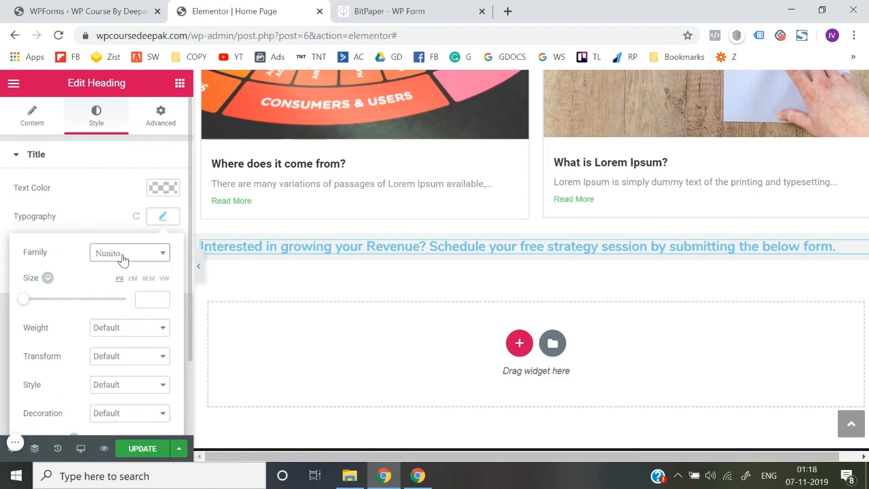
click(29, 300)
mouse_move(39, 310)
mouse_down()
mouse_move(52, 310)
mouse_move(39, 309)
mouse_up()
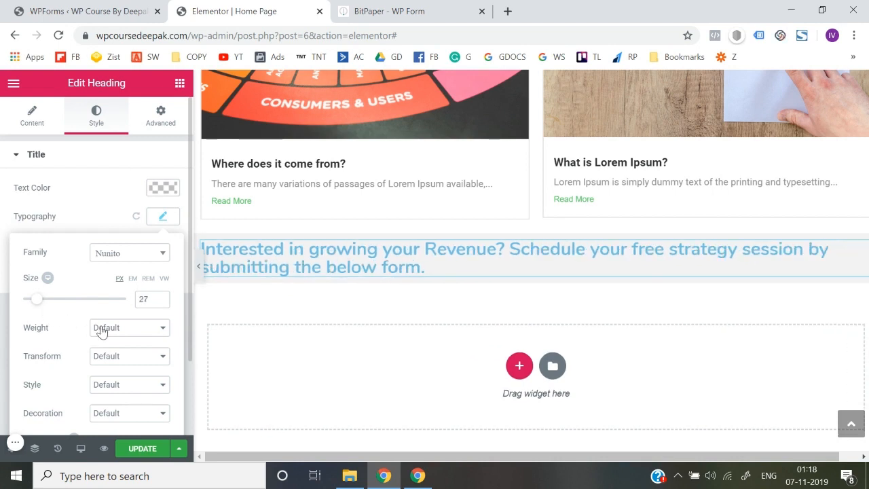
click(163, 187)
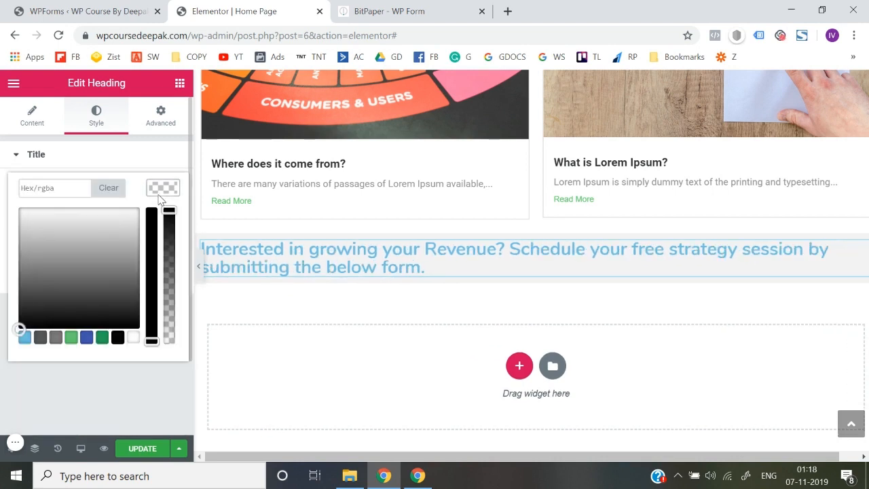
click(118, 339)
click(135, 382)
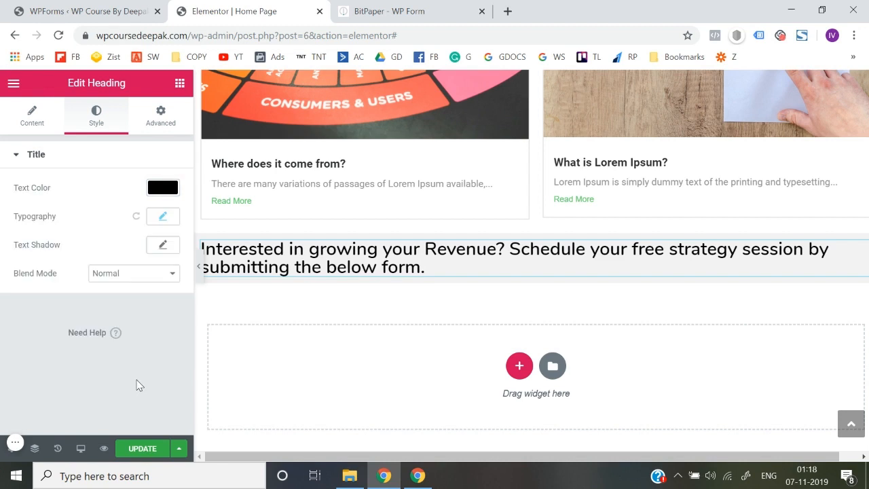
Step: Centre the heading and set its line height to 1.3
click(167, 221)
click(34, 116)
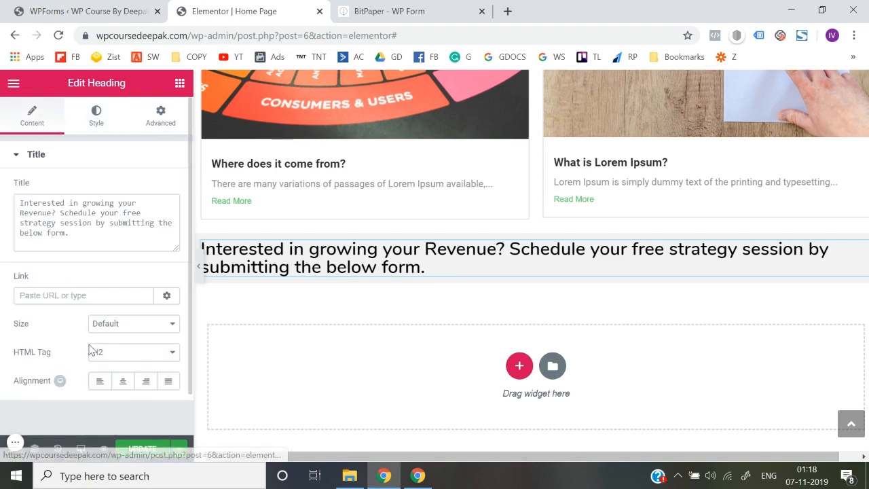
click(123, 381)
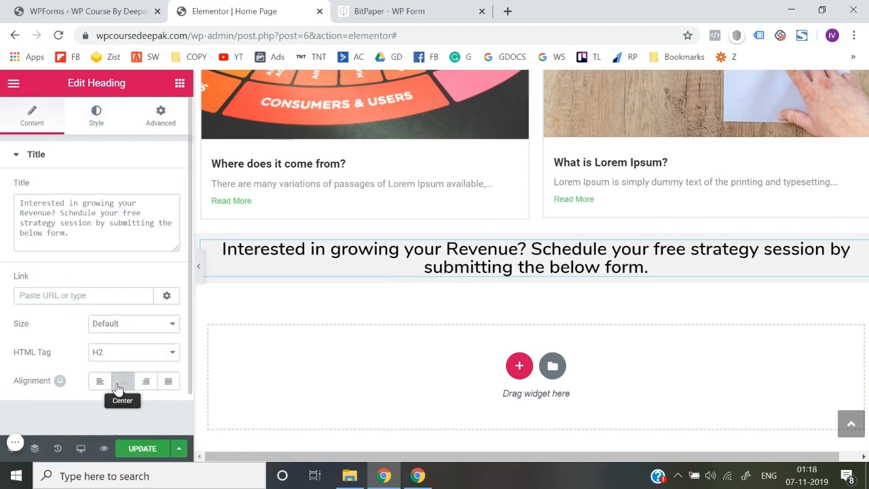
click(97, 121)
click(163, 216)
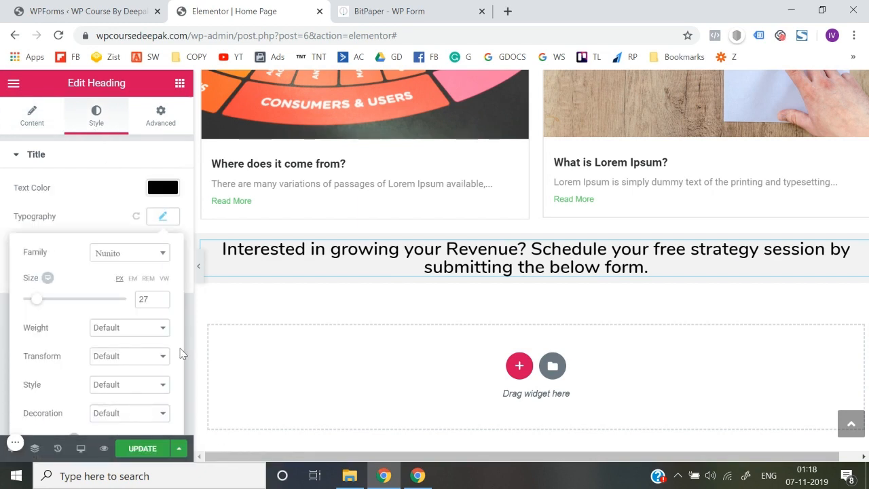
scroll(157, 410, down, 3)
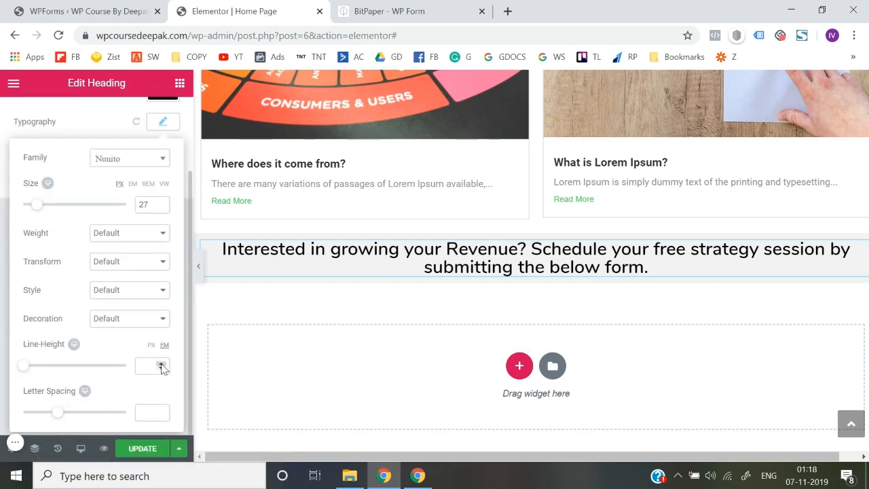
click(162, 366)
click(161, 364)
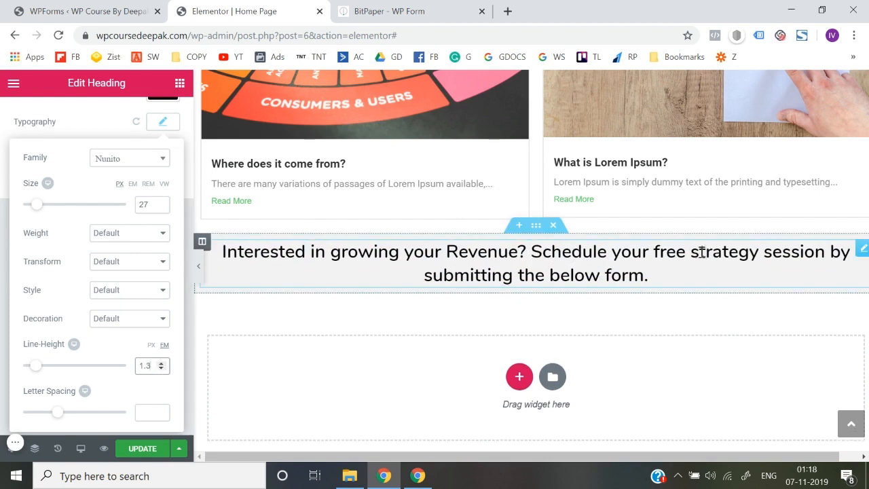
Step: Break the heading onto a new line after 'free' and preview the page at full width
click(765, 255)
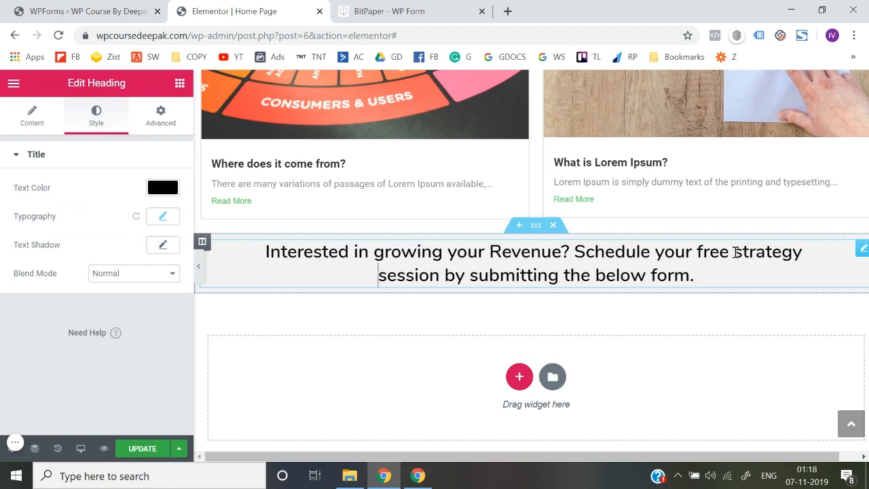
key(Return)
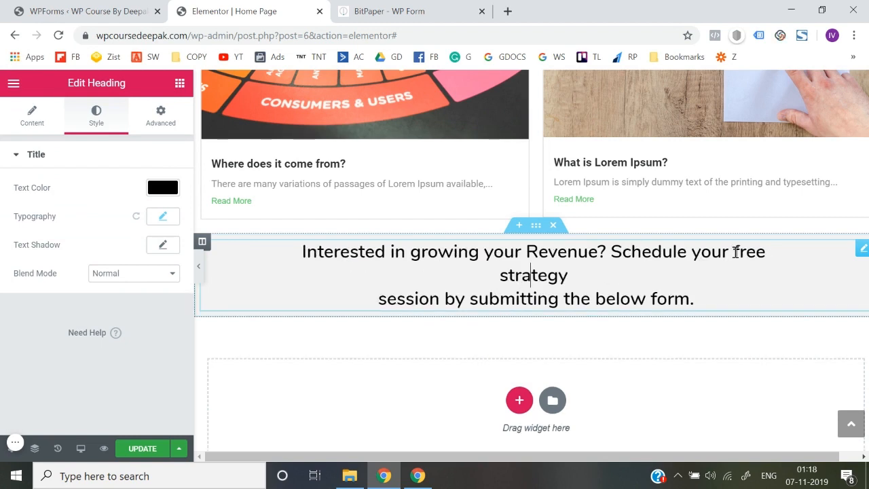
key(BackSpace)
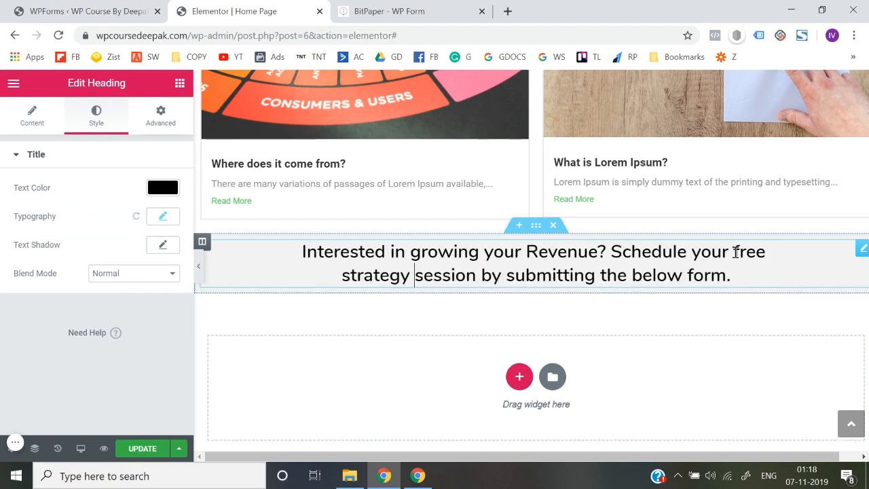
click(199, 272)
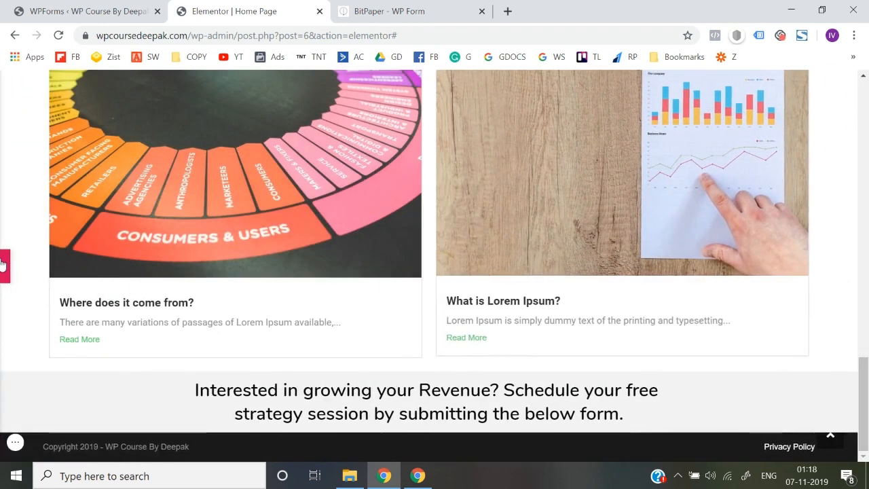
Step: Place a Shortcode widget holding [wpforms id="59"] below the heading and preview the form
click(3, 265)
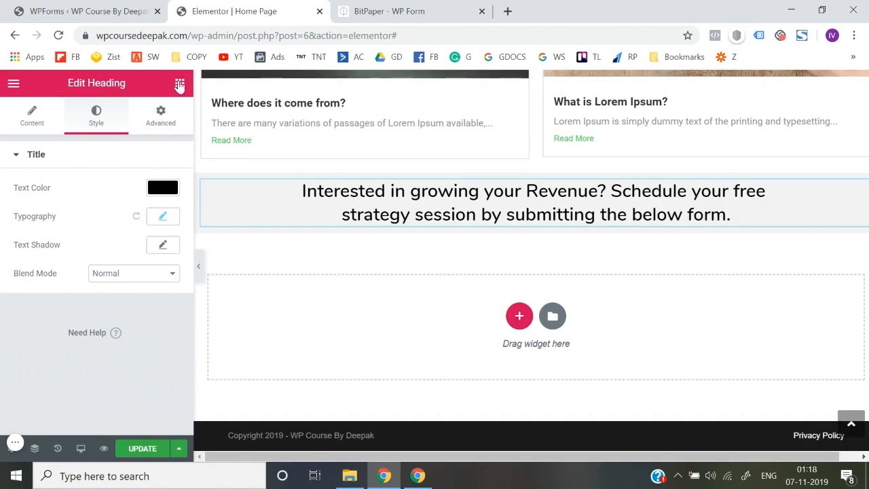
click(180, 84)
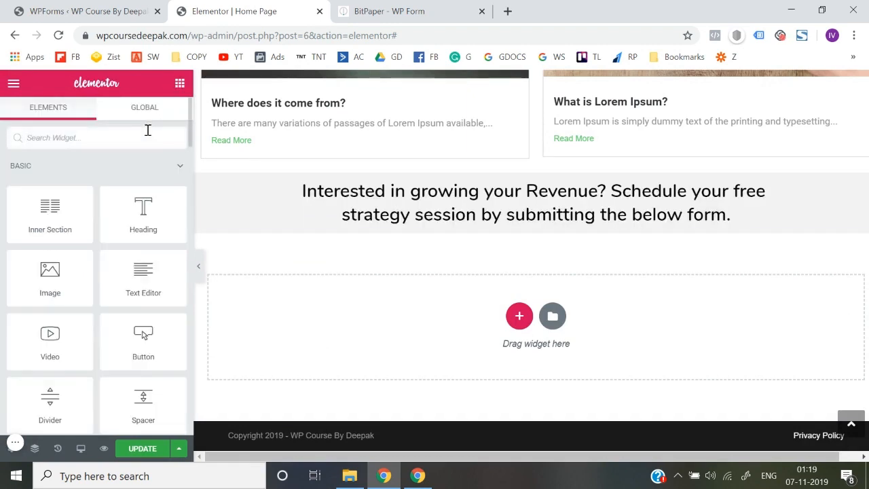
text(sho)
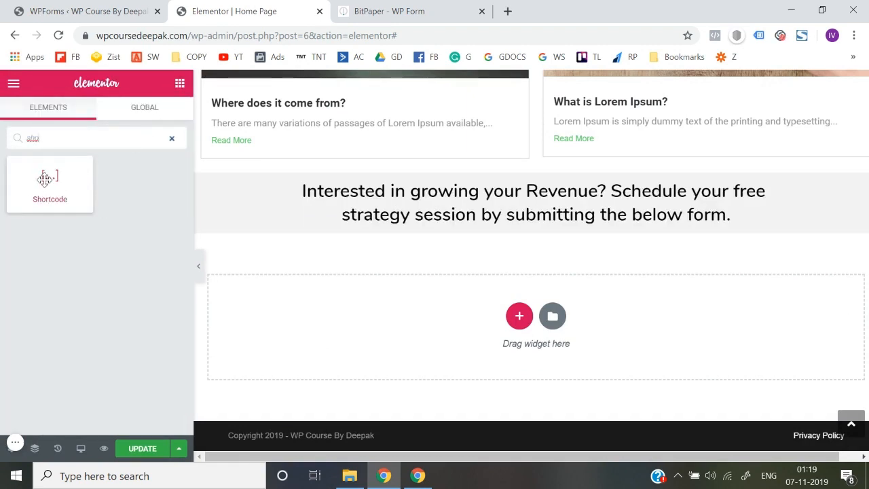
drag(49, 191, 477, 228)
click(114, 261)
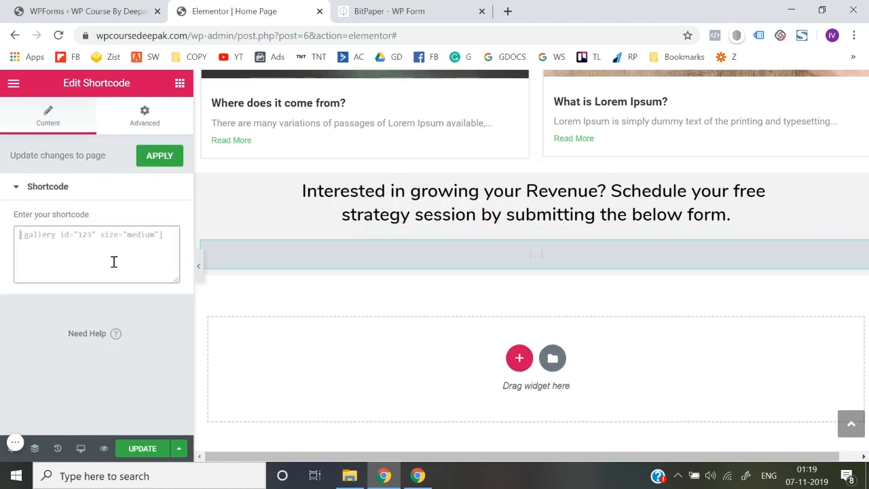
text([wpforms id="59" title="false" description="false"])
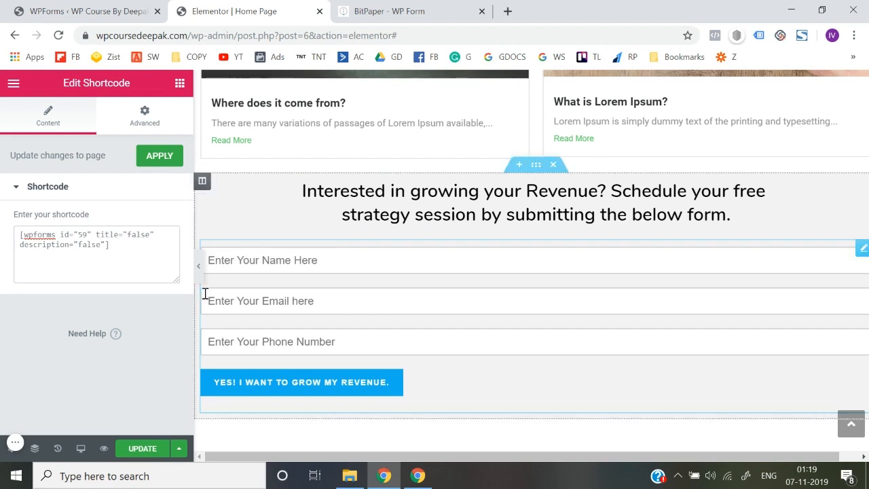
click(199, 266)
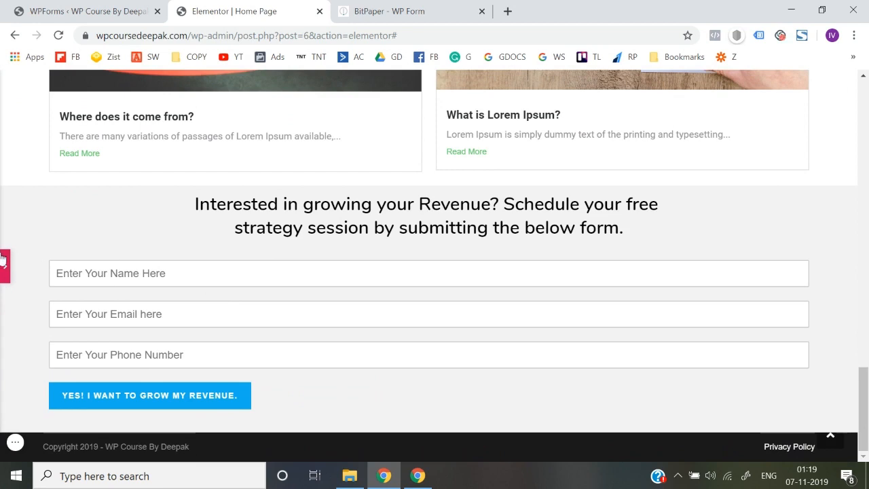
click(3, 264)
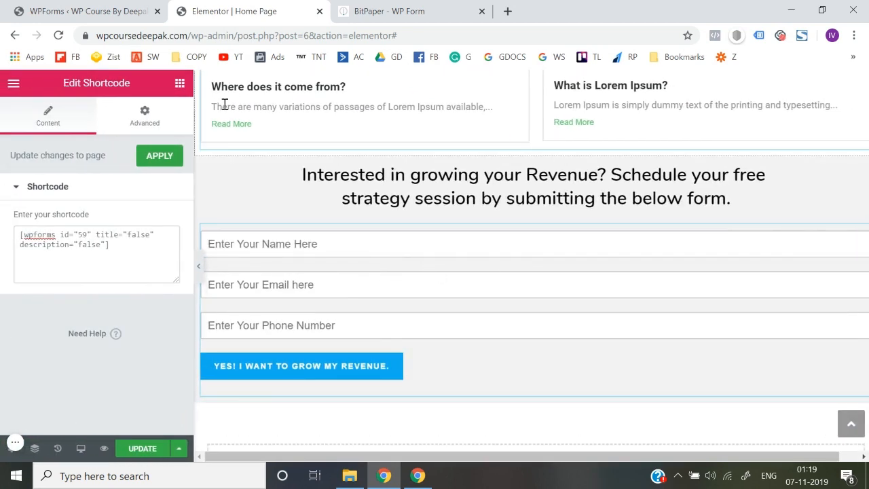
Step: Set the form section's boxed content width to 900 and update the page
click(140, 120)
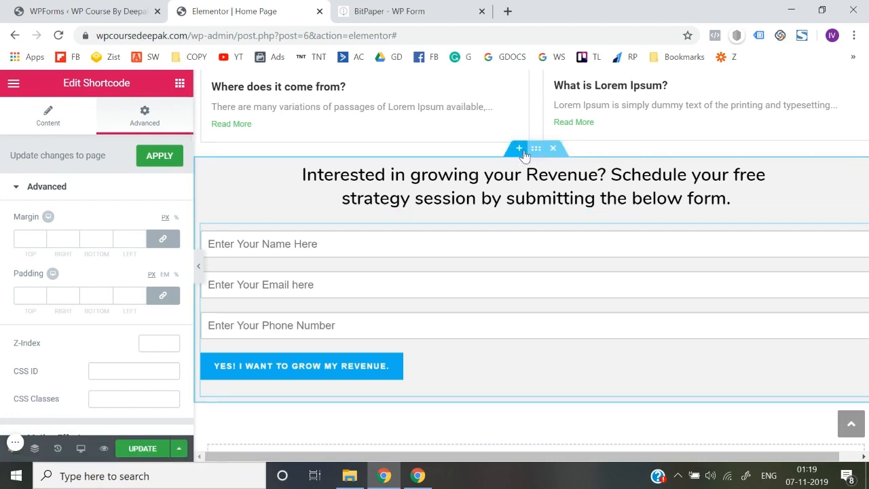
right_click(544, 161)
click(577, 163)
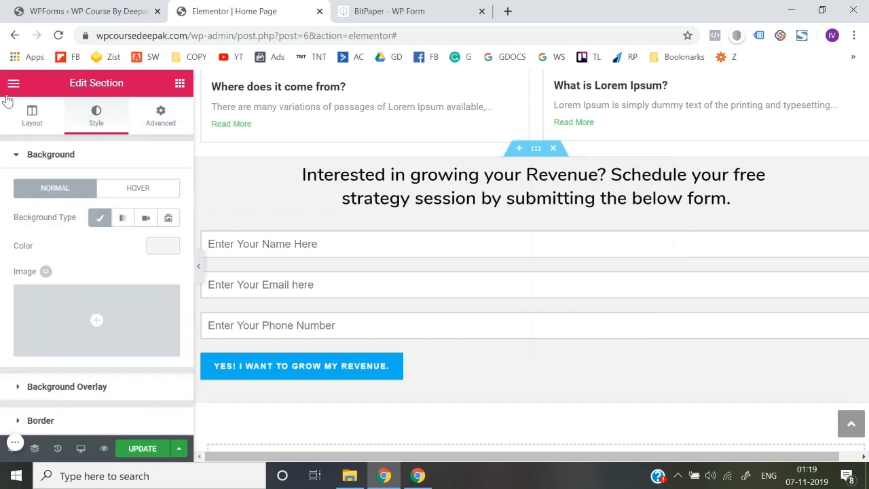
click(27, 134)
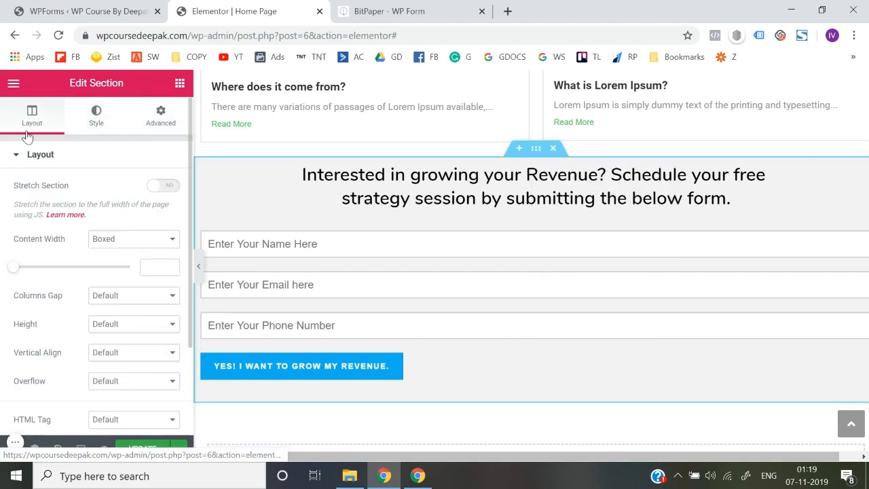
click(159, 267)
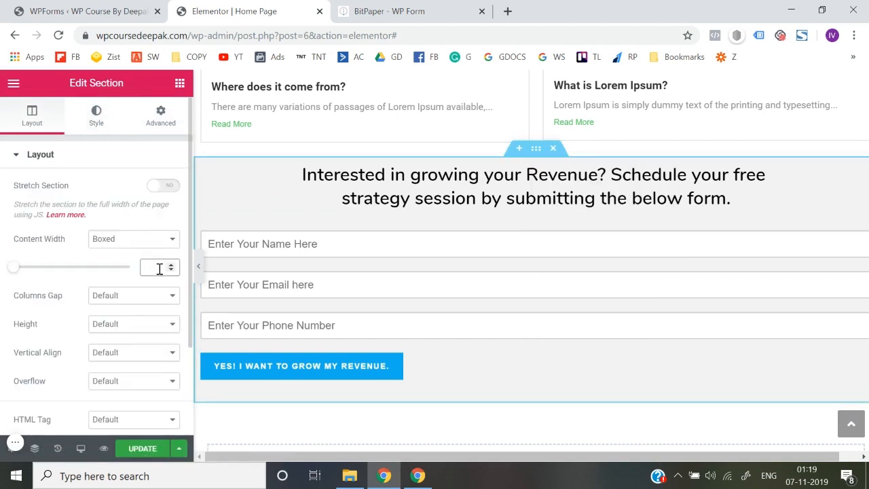
text(900)
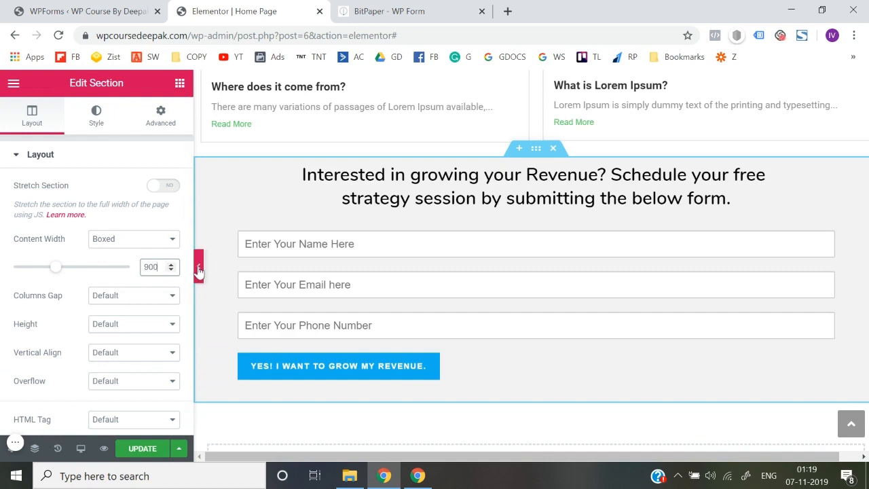
click(197, 268)
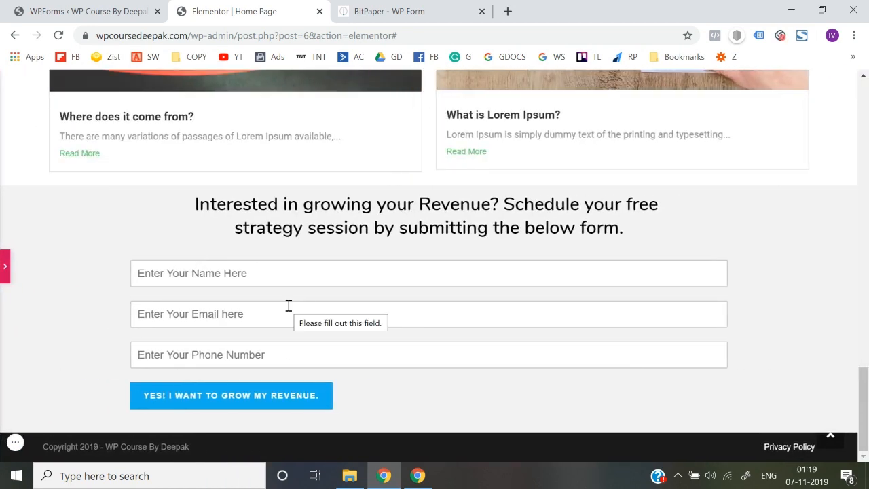
click(8, 269)
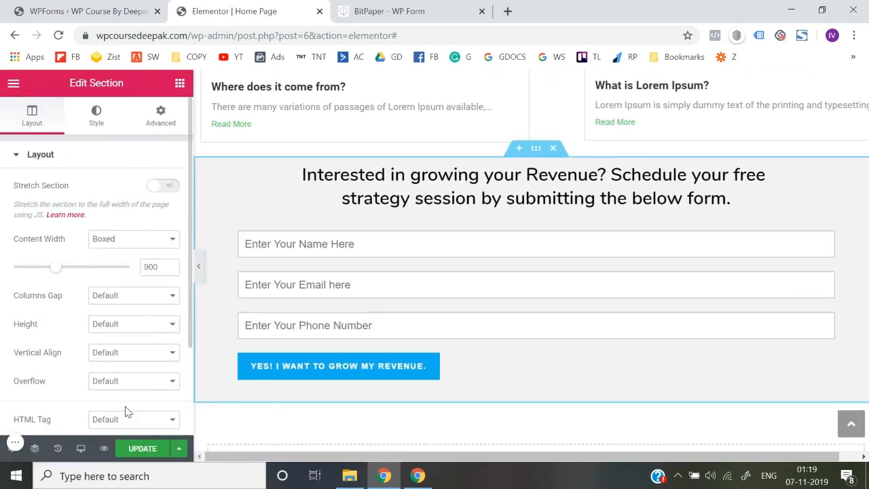
click(143, 449)
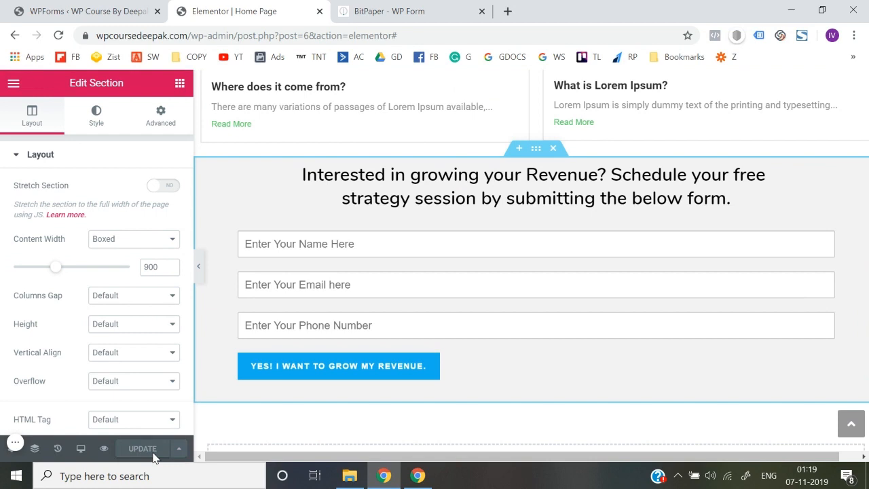
Step: Exit Elementor to the dashboard and open the live site in a new tab
click(9, 85)
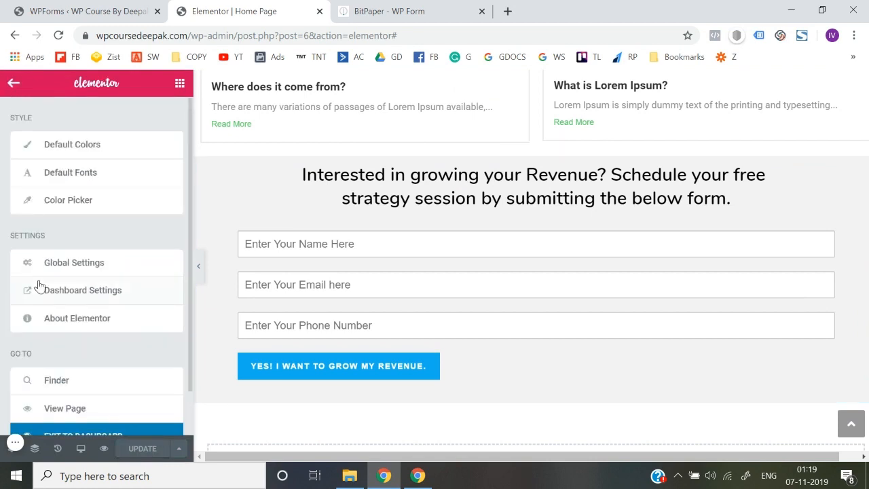
scroll(54, 353, down, 1)
click(83, 392)
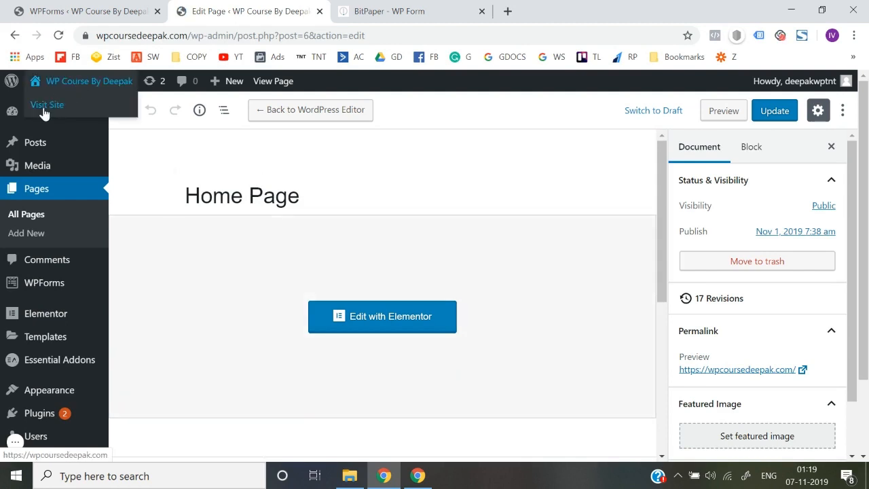
right_click(44, 113)
click(68, 119)
click(409, 8)
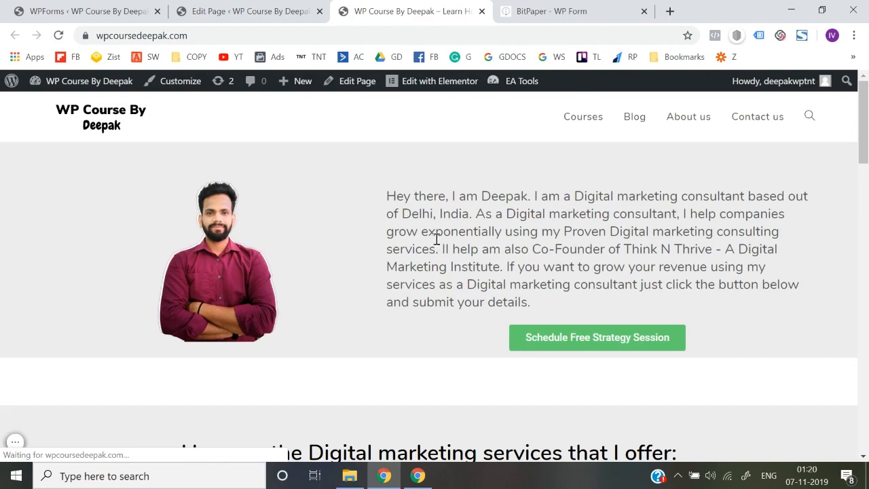
Step: Submit the homepage form with a test name, email and phone, then reload and confirm resubmission
scroll(437, 239, down, 20)
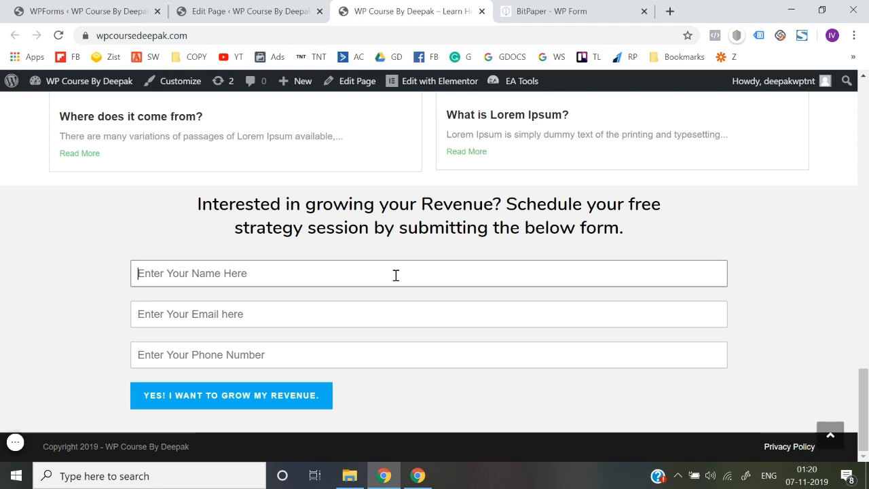
text(abc@gmail)
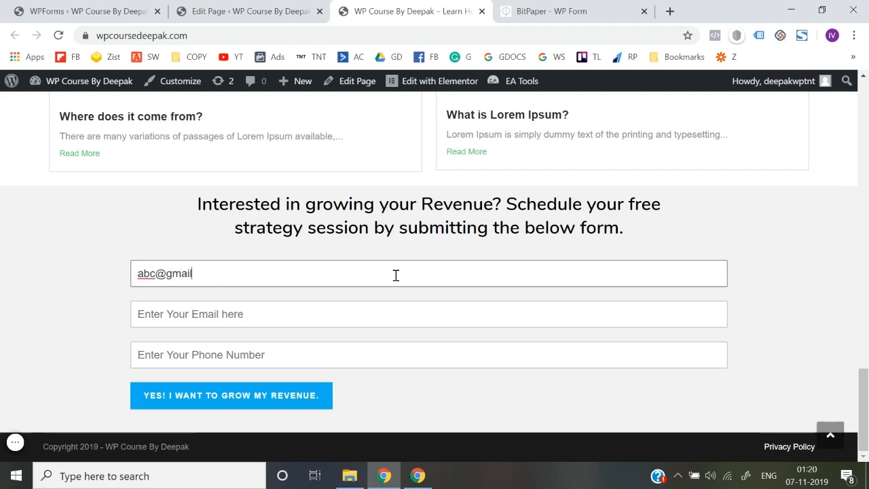
key(ctrl+a)
key(BackSpace)
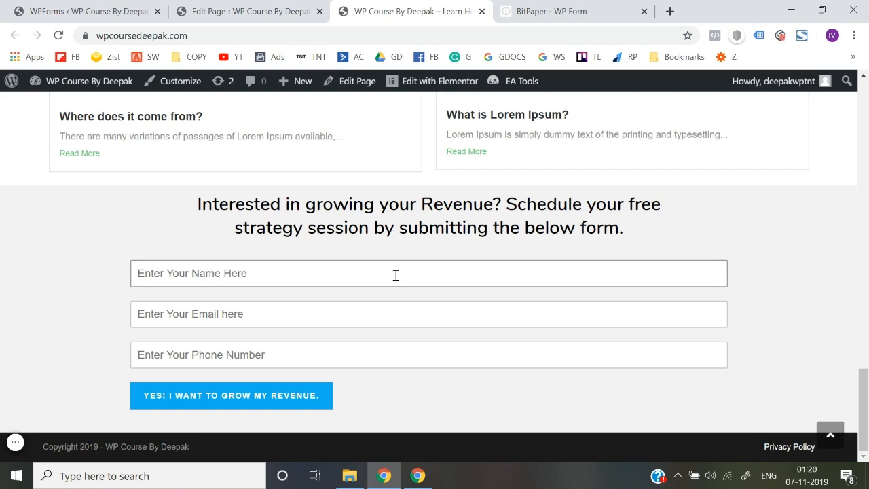
text(abc)
key(Tab)
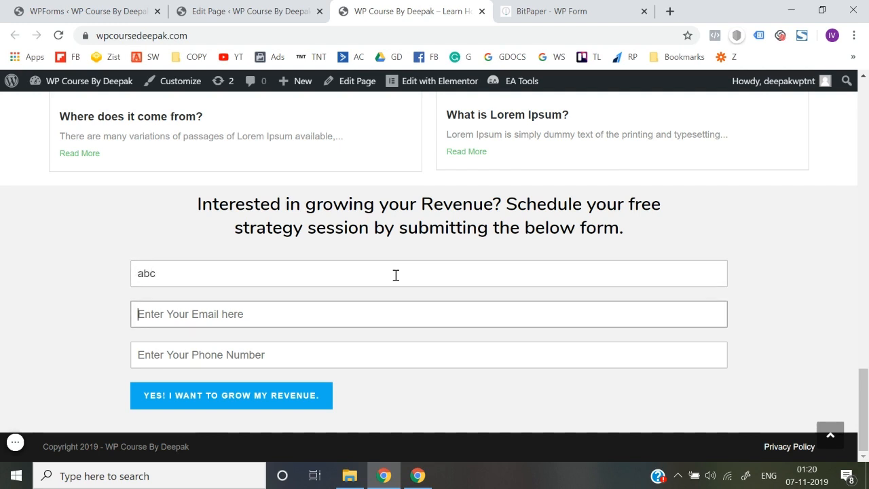
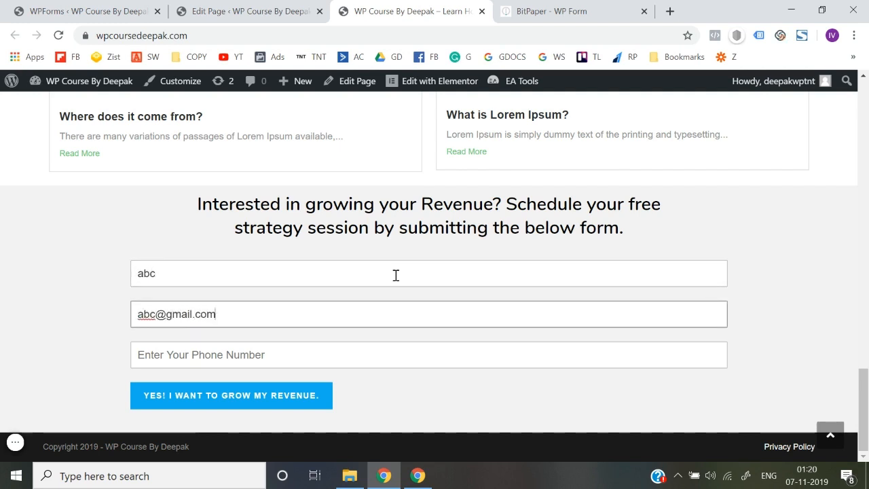
key(Tab)
text(12)
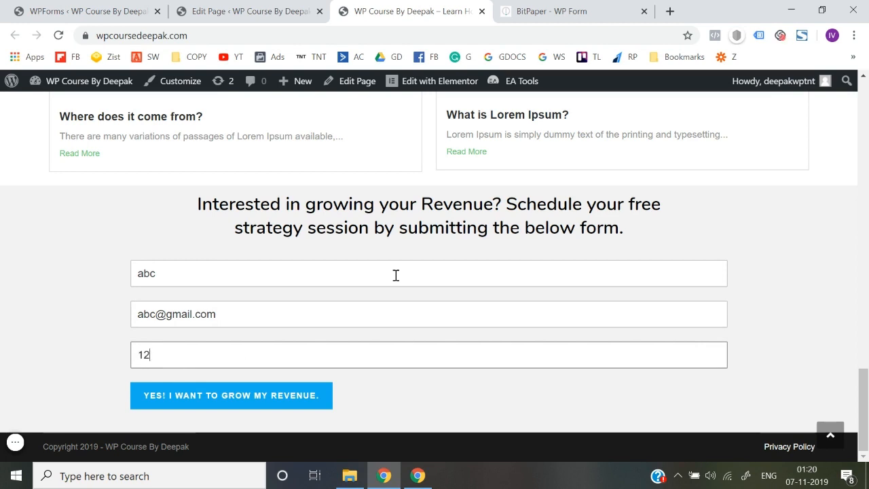
click(262, 398)
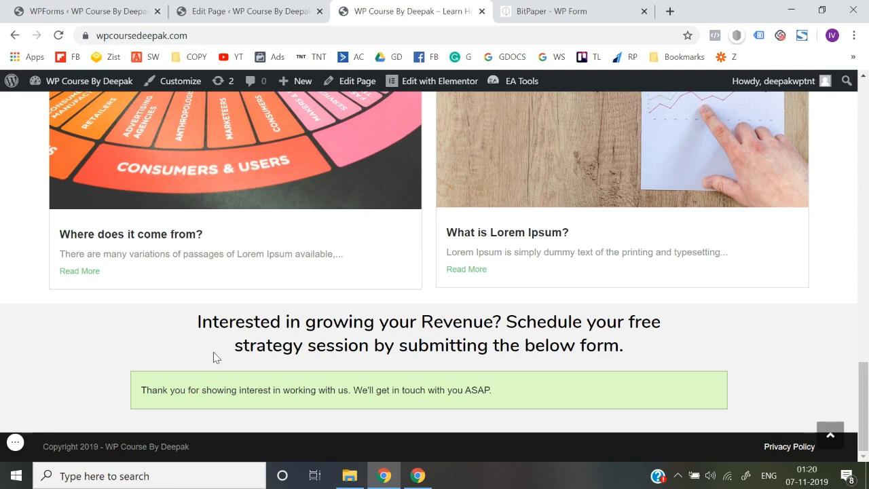
key(F5)
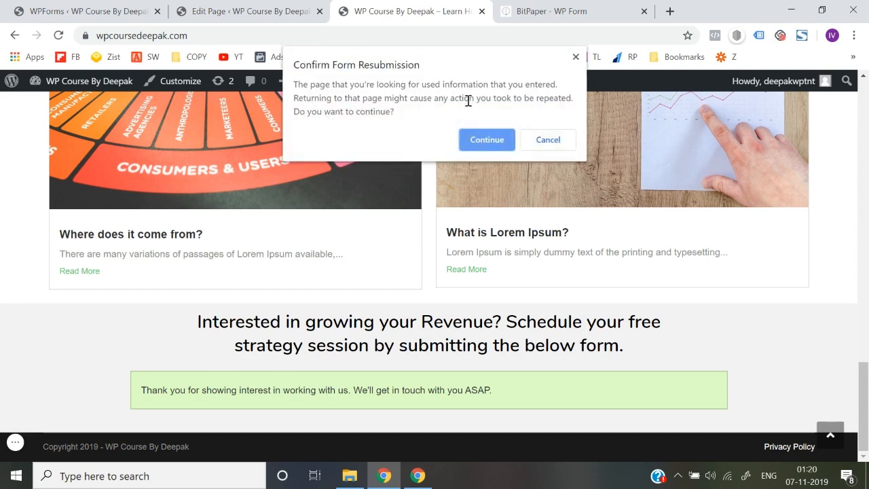
click(485, 139)
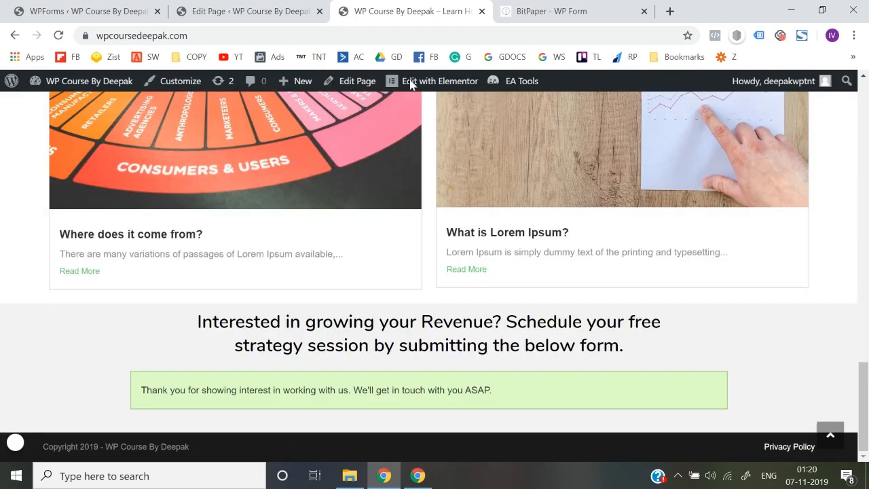
Step: Reload the live homepage and scroll through it
click(351, 39)
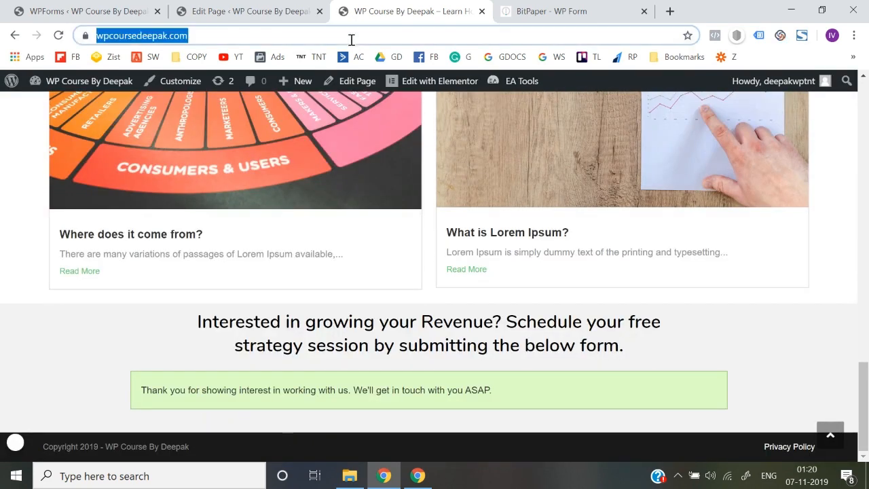
key(Return)
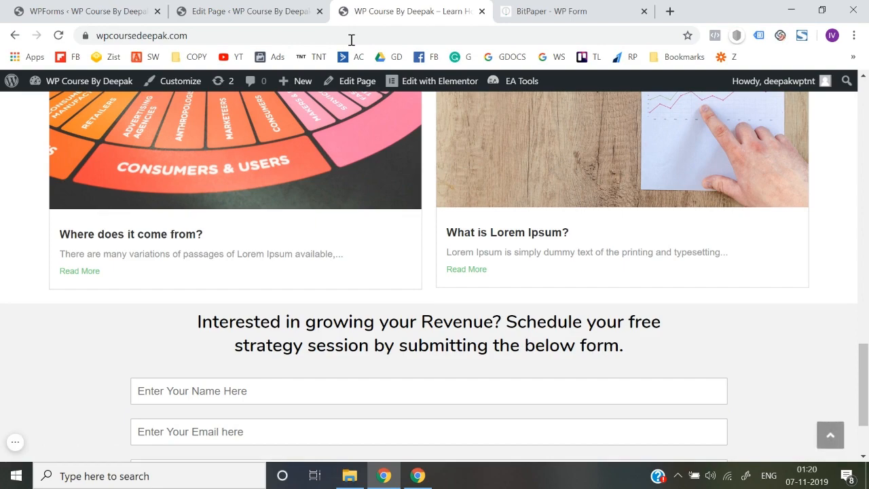
scroll(374, 294, down, 3)
scroll(374, 294, up, 15)
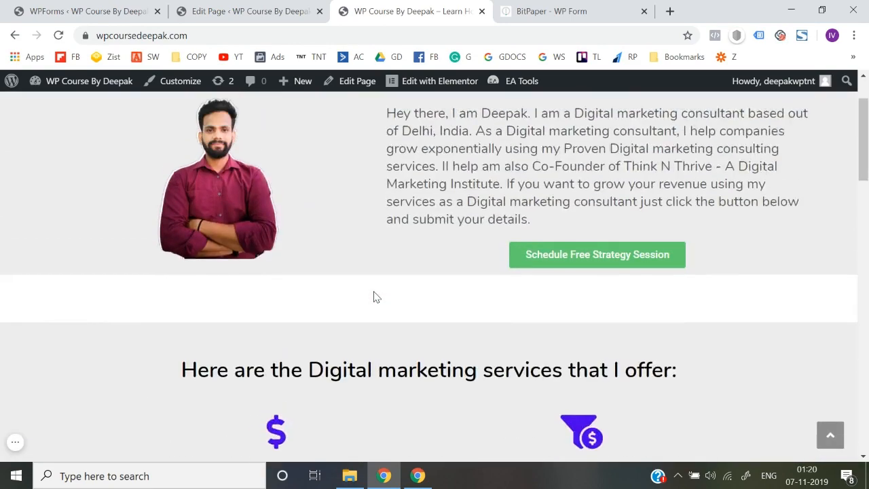
scroll(373, 292, up, 2)
scroll(375, 292, down, 1)
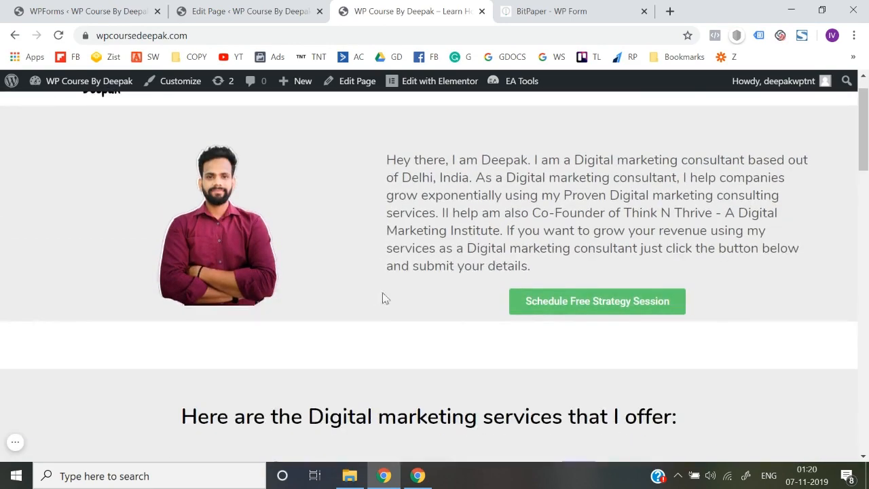
Step: Test whether Schedule Free Strategy Session reaches the form, then edit the homepage in Elementor
click(585, 307)
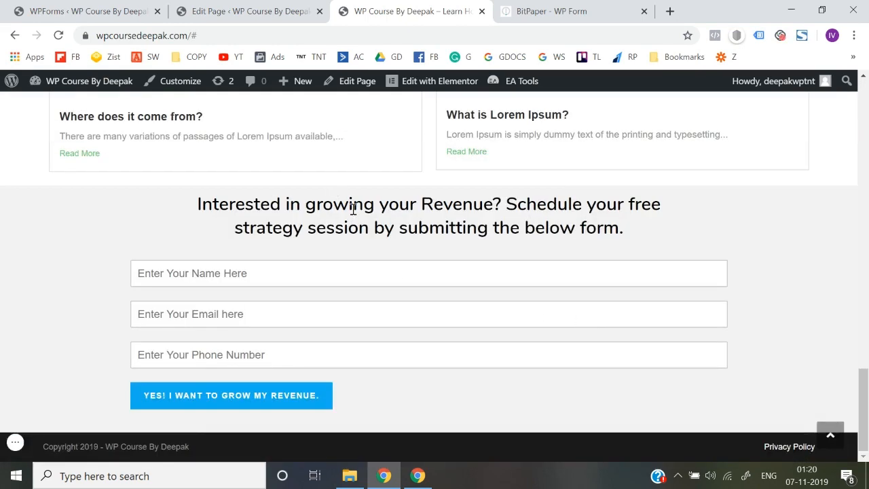
scroll(336, 301, up, 10)
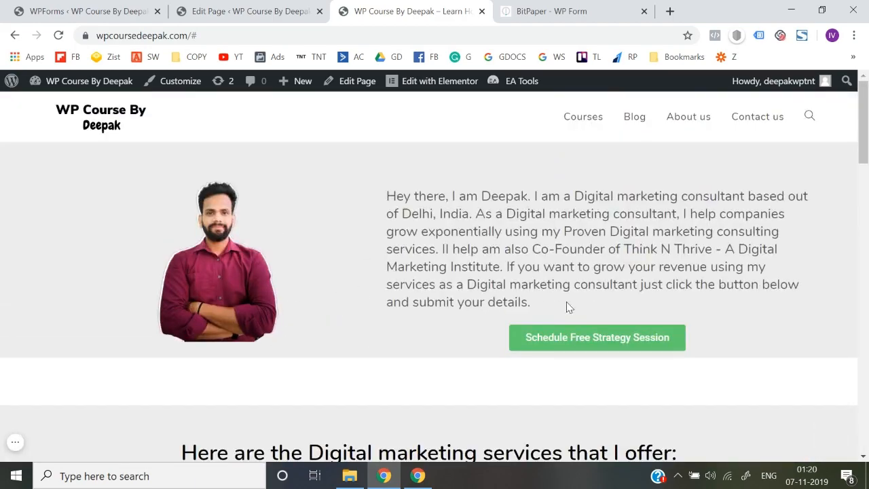
click(577, 344)
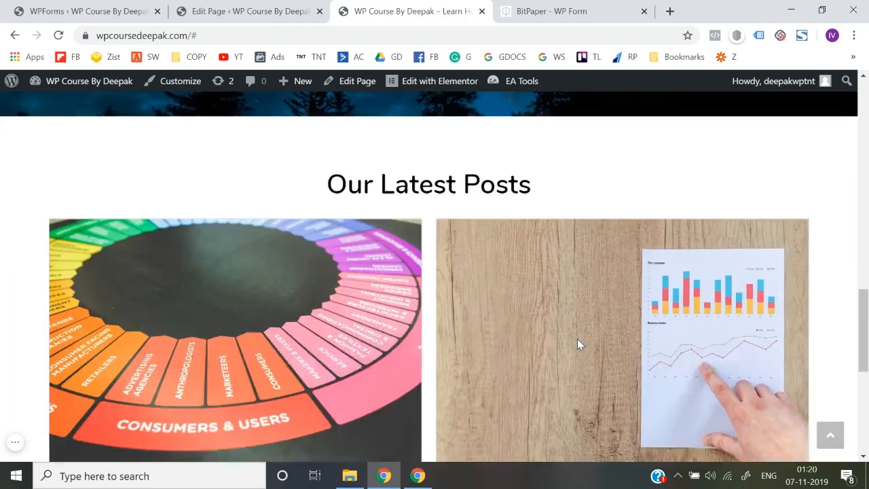
scroll(577, 344, up, 10)
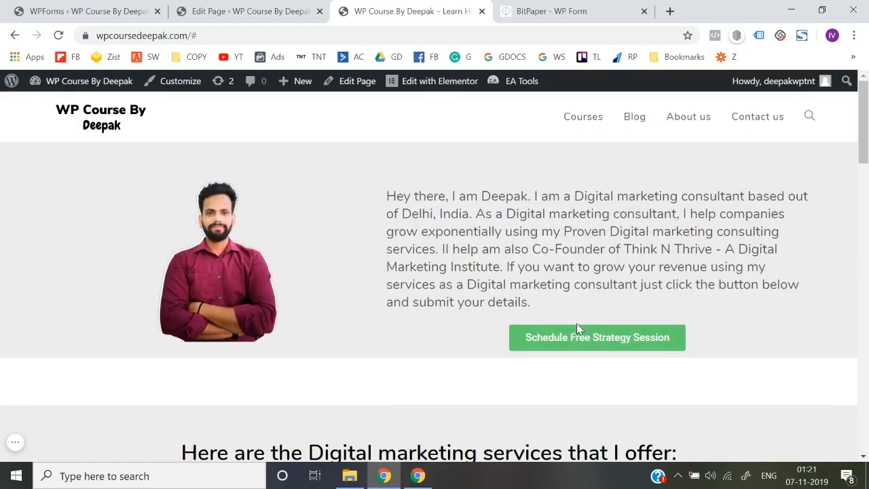
click(589, 341)
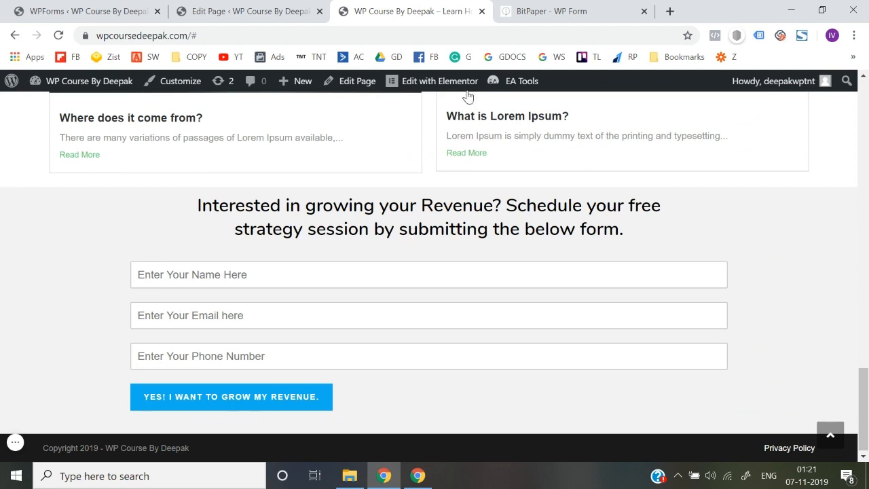
click(444, 83)
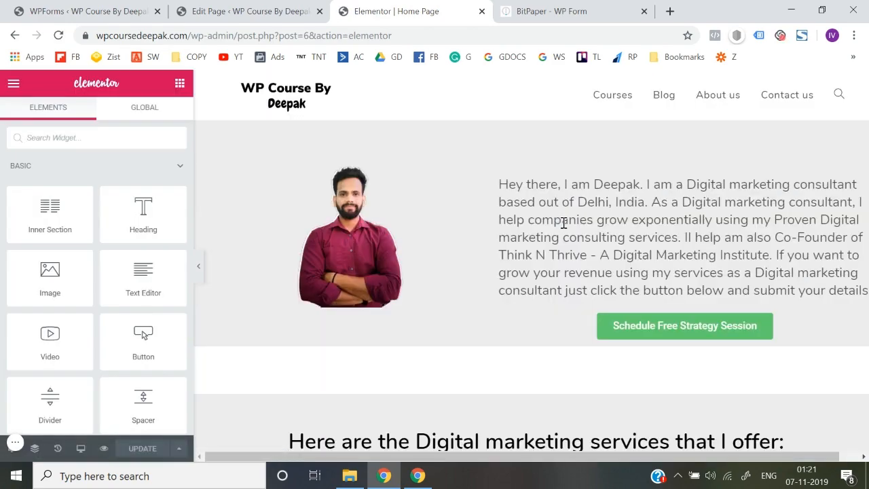
Step: Select the bottom form section and show its Advanced settings
scroll(577, 271, down, 15)
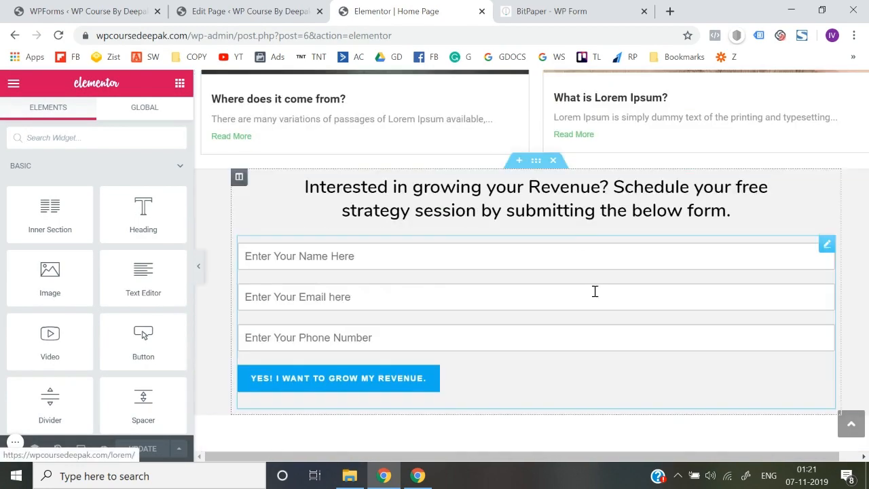
click(535, 163)
scroll(105, 268, down, 2)
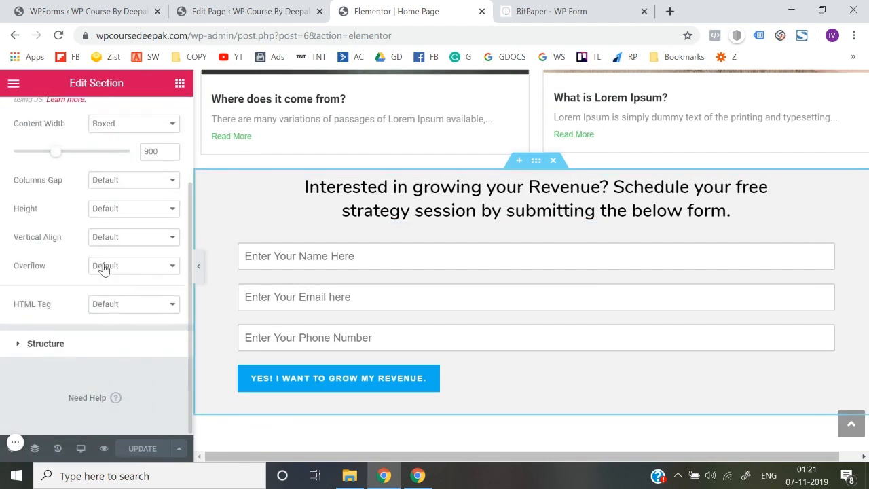
scroll(105, 268, up, 3)
click(166, 129)
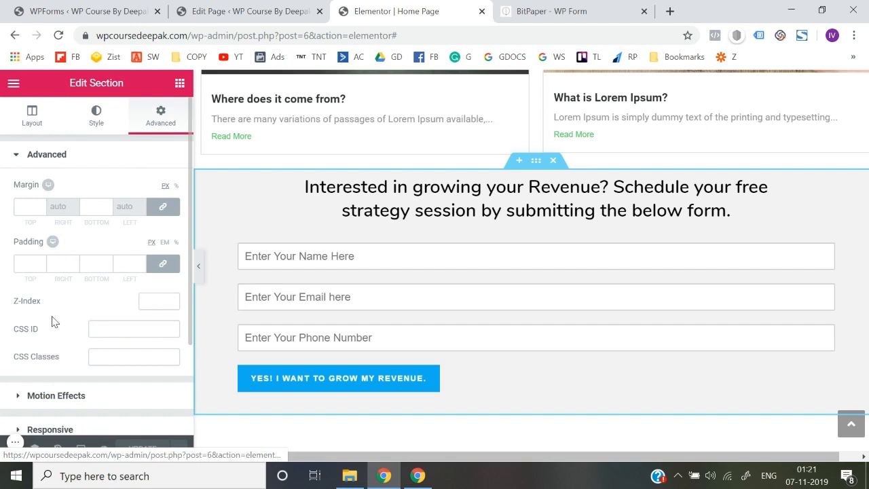
scroll(54, 322, down, 2)
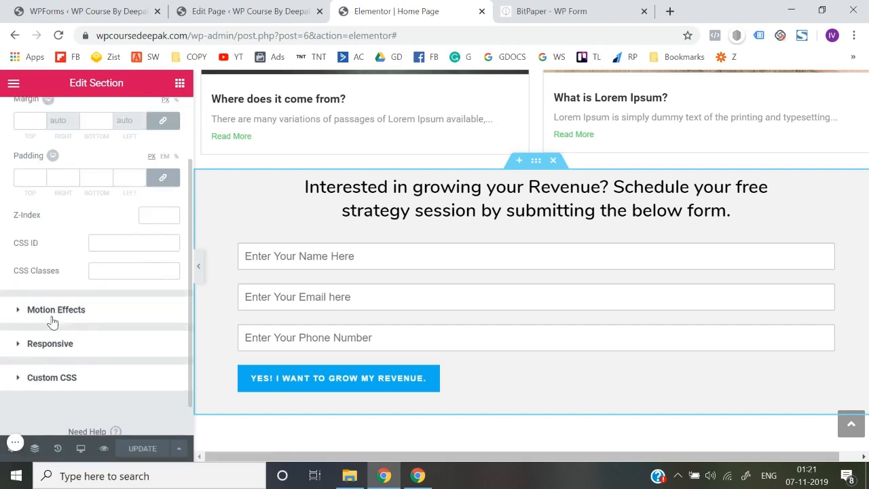
Step: Enter the CSS ID wpformsbottom for the section, fixing a typo, and copy it
click(115, 242)
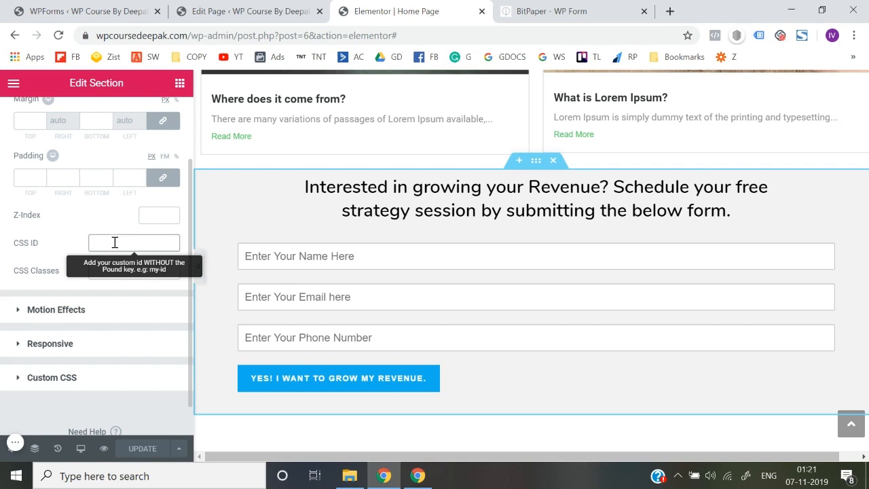
text(wpfo)
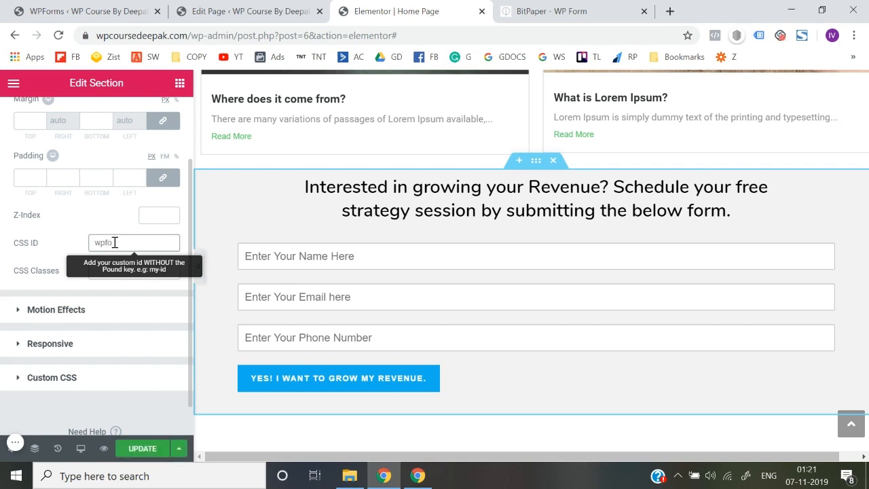
text(rmsbottom)
double_click(115, 242)
click(68, 248)
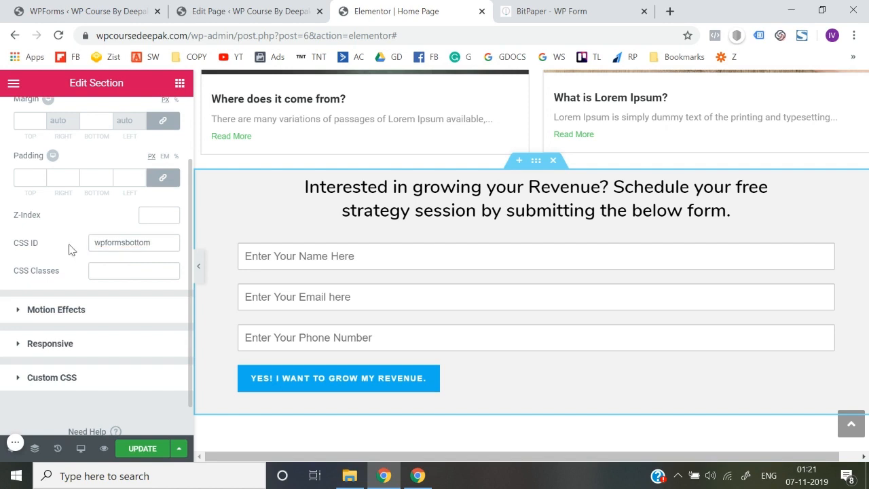
click(127, 242)
double_click(126, 243)
key(ctrl+c)
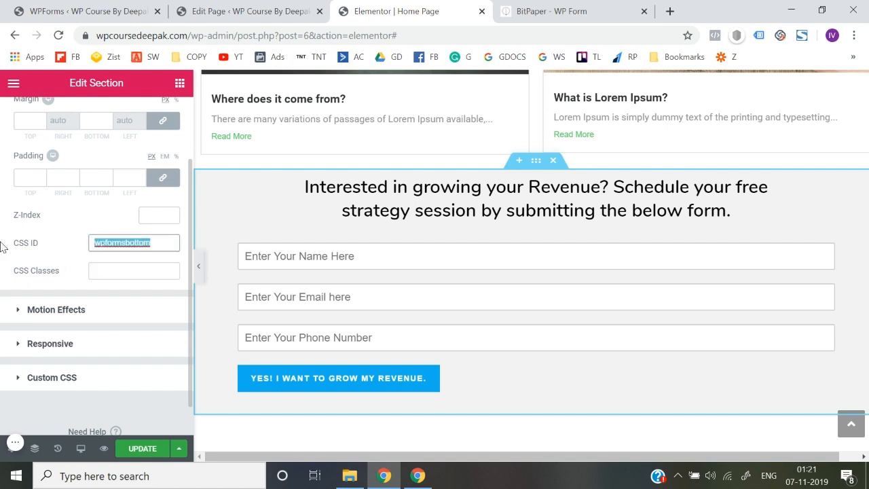
click(126, 242)
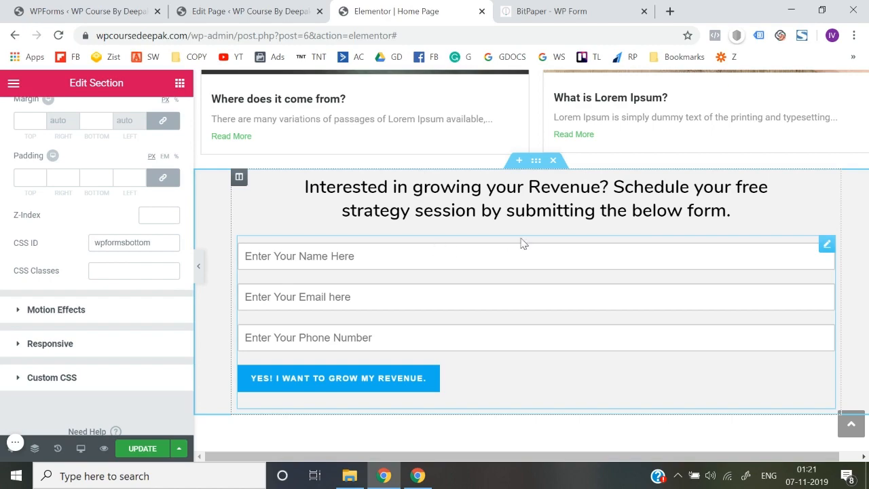
Step: Set the Schedule Free Strategy Session button link to #wpformsbottom, update the page, and preview it
scroll(520, 242, up, 15)
scroll(523, 243, up, 3)
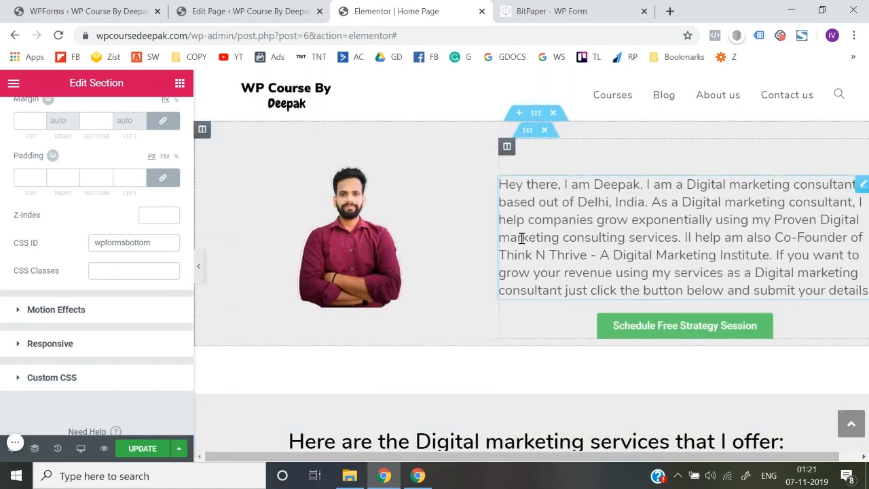
click(650, 332)
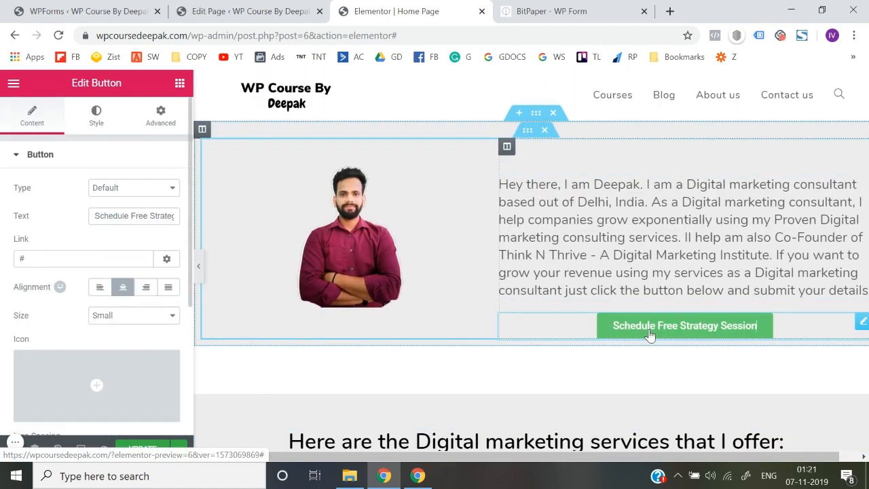
click(77, 259)
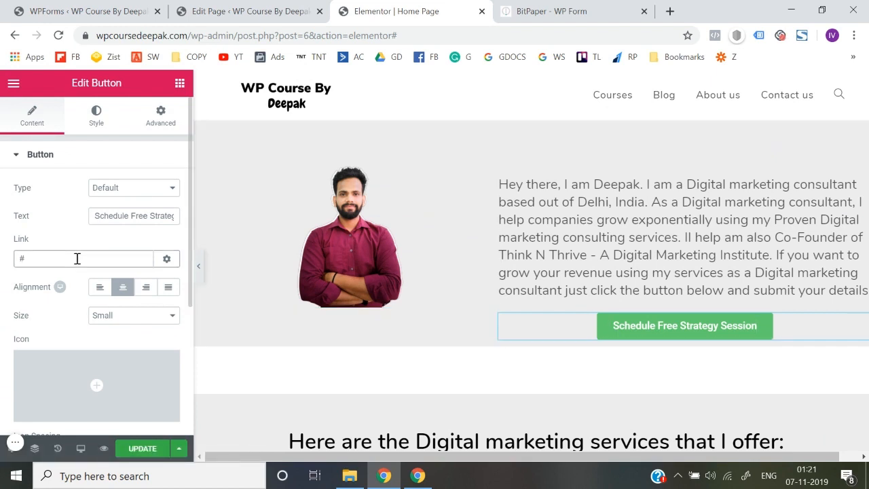
key(ctrl+v)
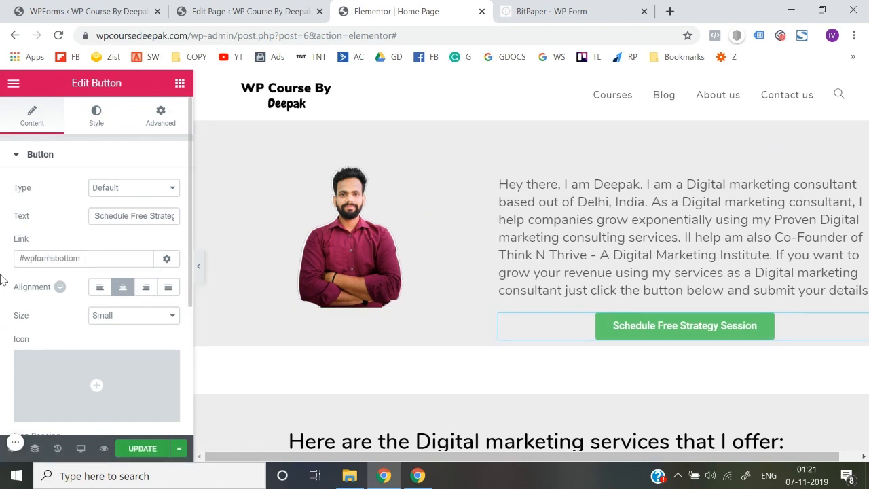
click(153, 452)
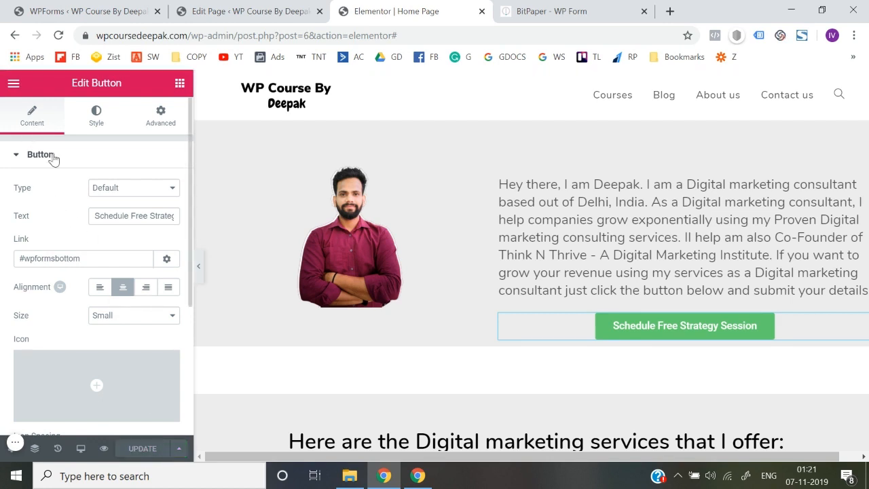
click(101, 452)
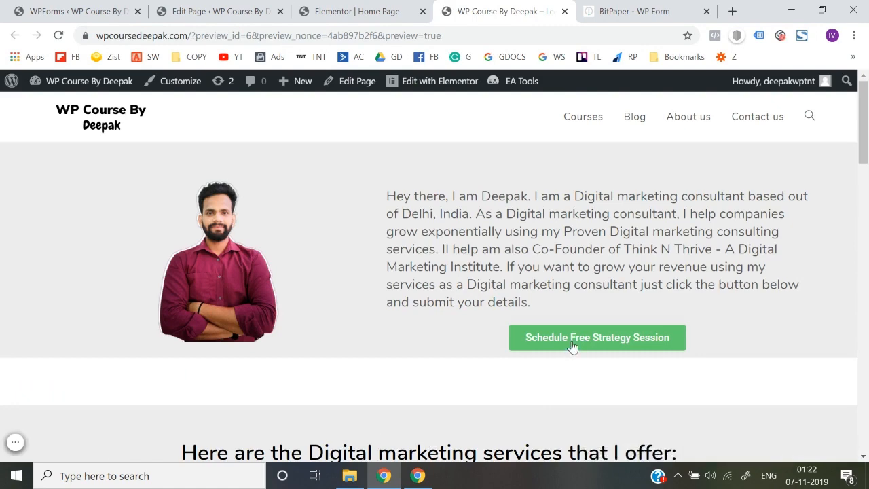
Step: In the preview, test that the hero button scrolls down to the form
scroll(574, 340, down, 10)
scroll(574, 340, down, 5)
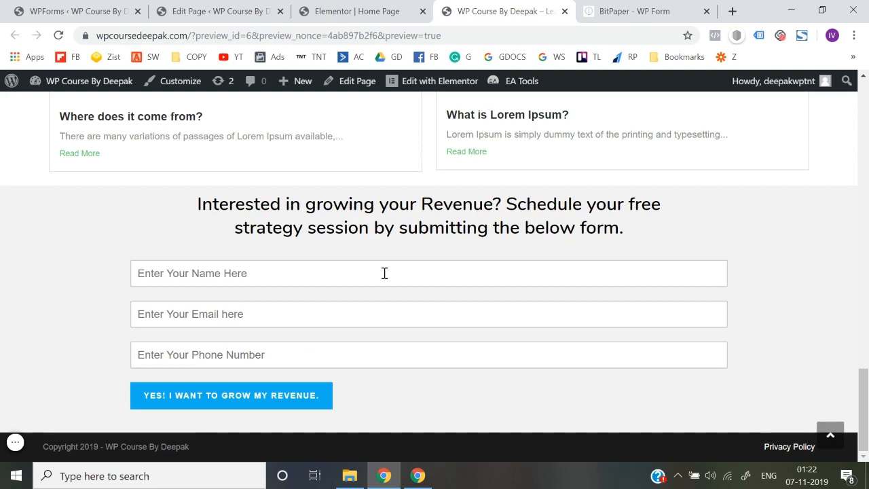
scroll(384, 273, up, 15)
scroll(384, 277, down, 15)
scroll(387, 226, up, 15)
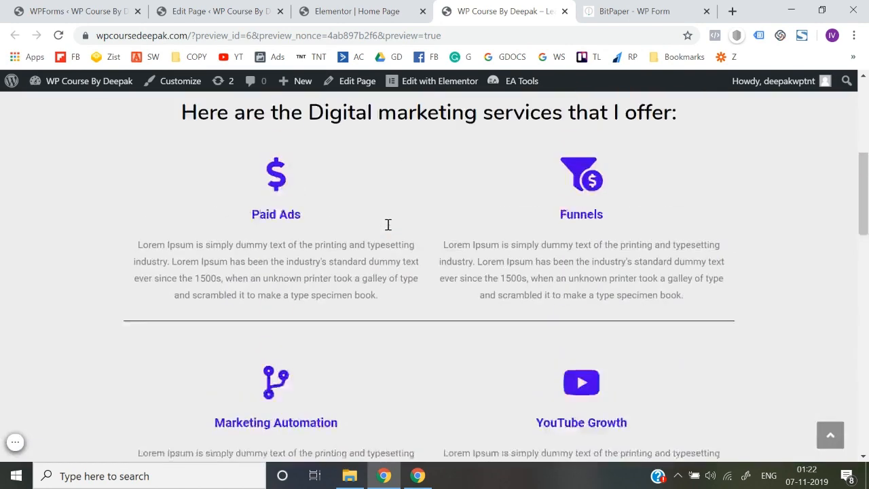
click(566, 339)
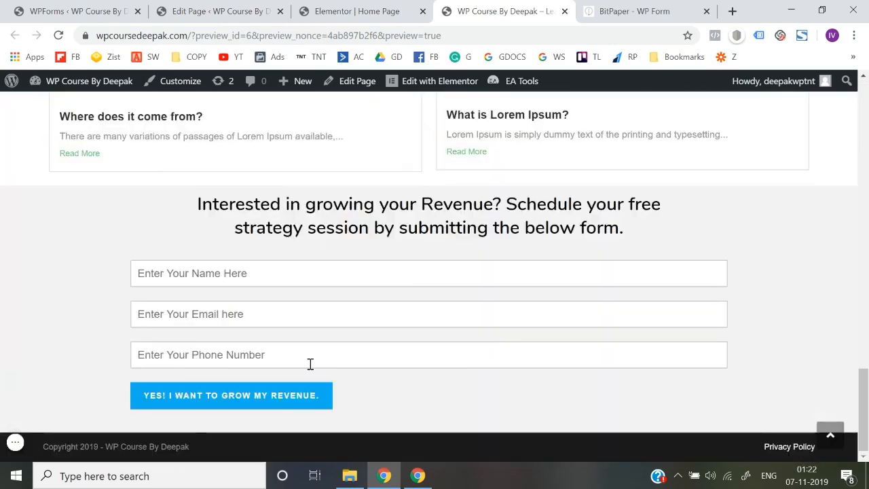
Step: Inspect the strategy-session form and try its empty Name field
scroll(310, 365, up, 15)
scroll(624, 395, down, 15)
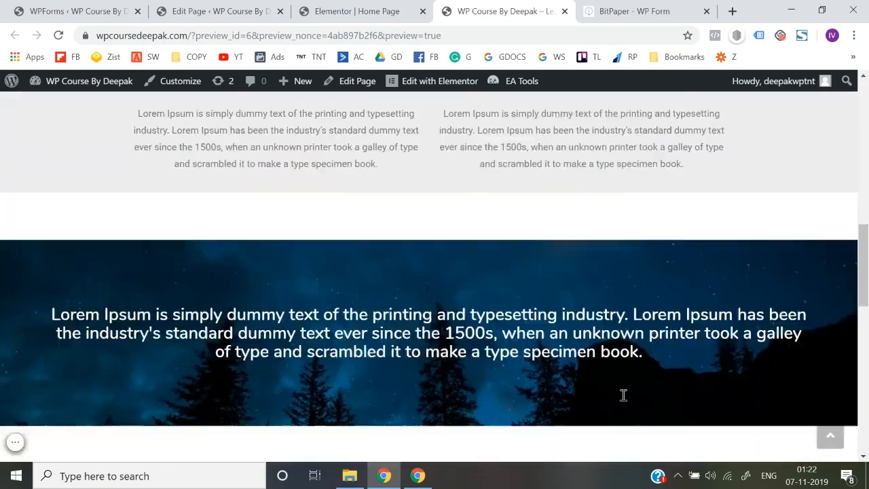
scroll(454, 287, up, 10)
scroll(645, 190, up, 5)
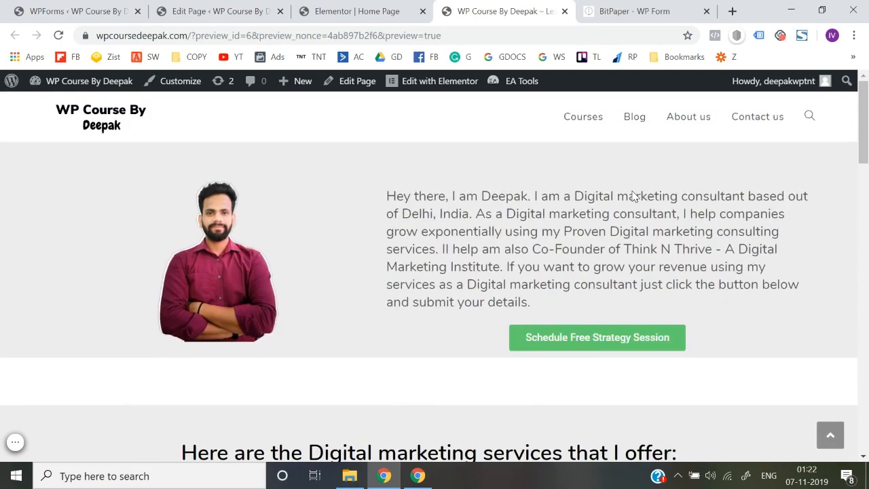
scroll(590, 372, down, 15)
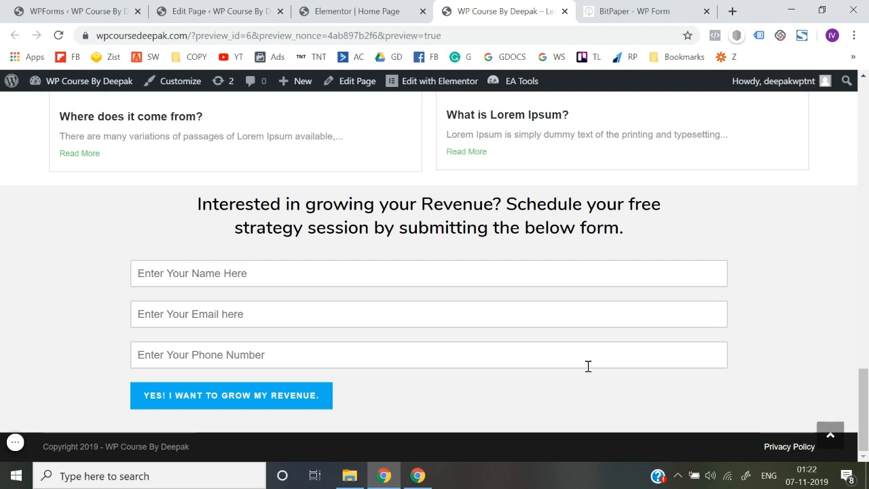
click(461, 282)
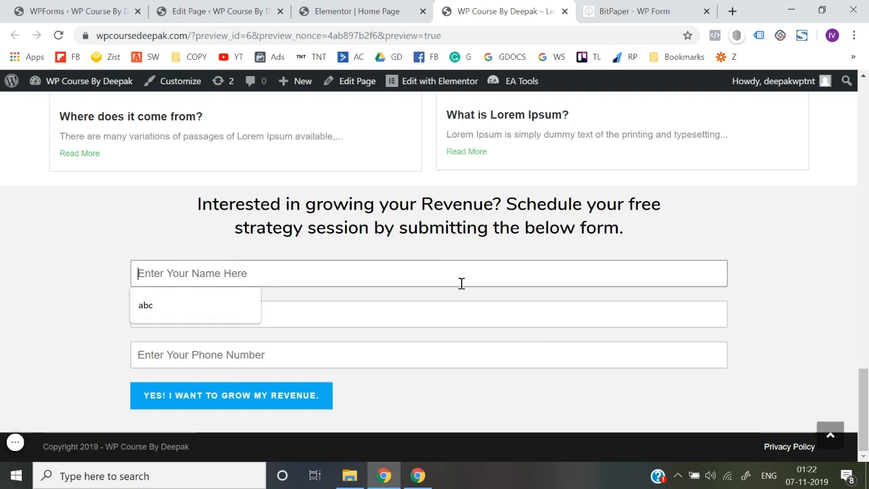
click(110, 248)
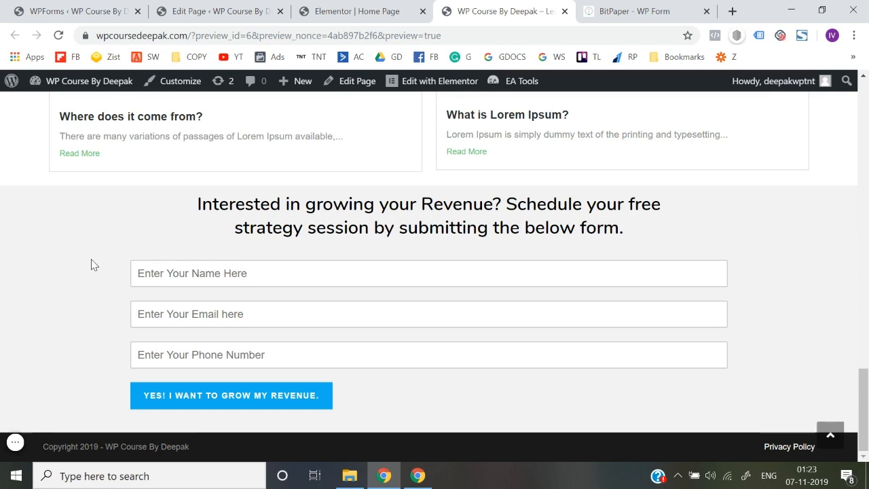
scroll(93, 265, up, 15)
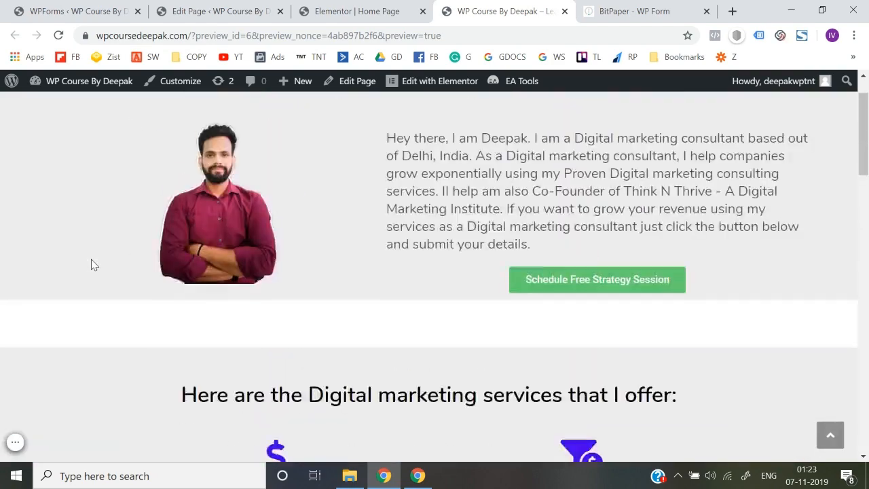
scroll(94, 265, down, 15)
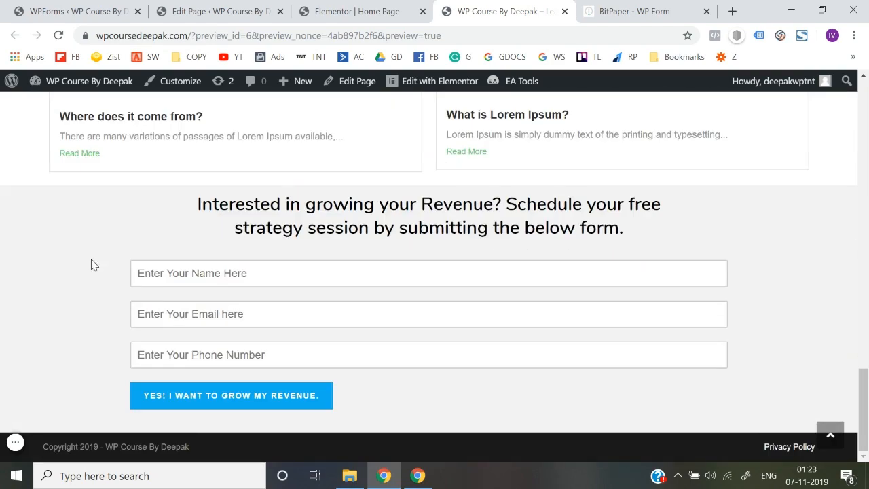
click(14, 444)
click(133, 442)
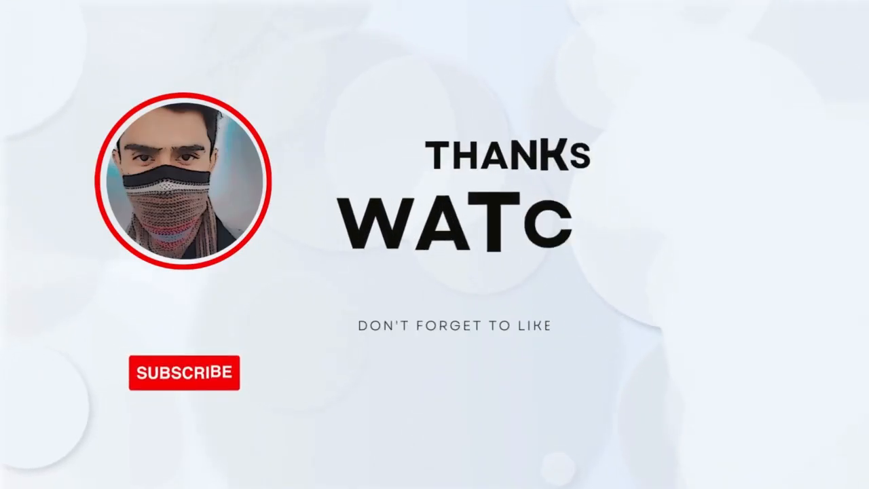